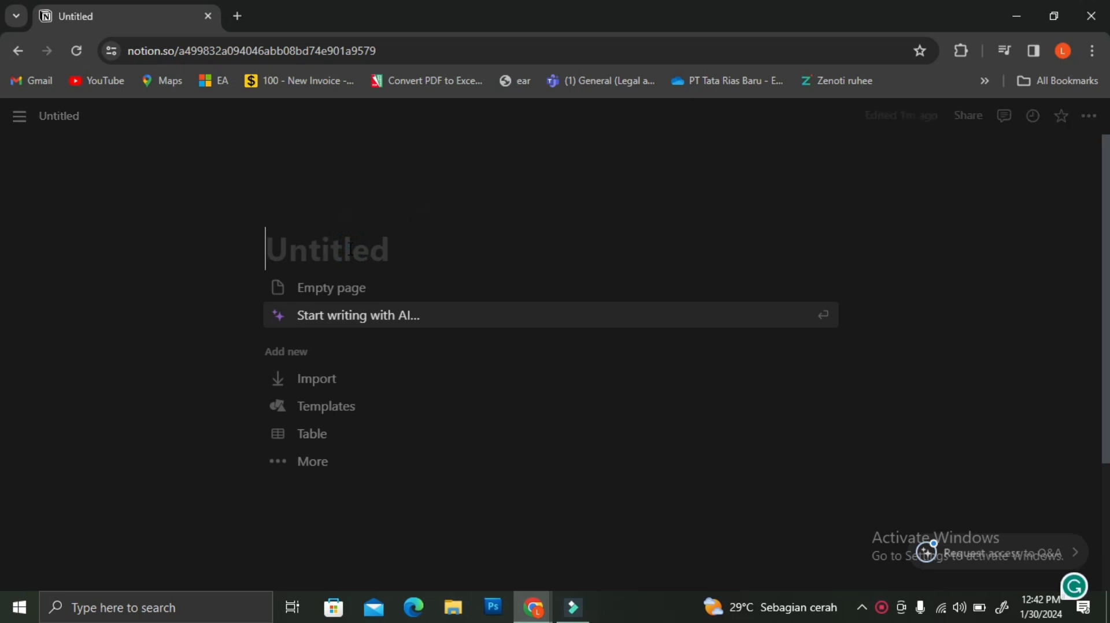
Title the untitled page "Travel Planner"
type("trav")
key("BackSpace")
key("BackSpace")
key("BackSpace")
key("BackSpace")
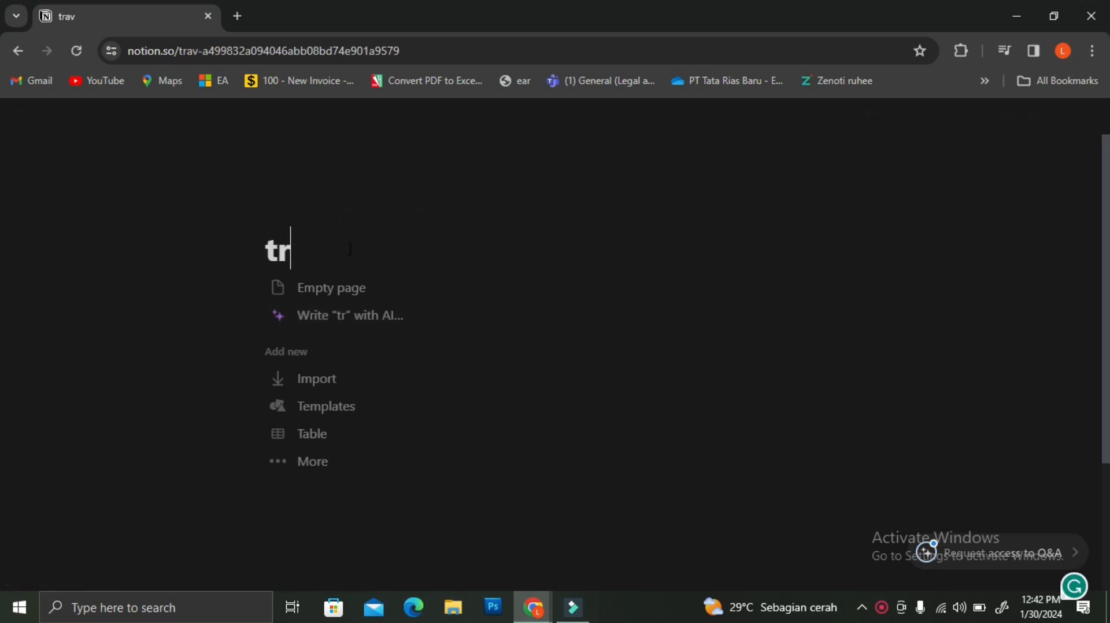
type("Trav")
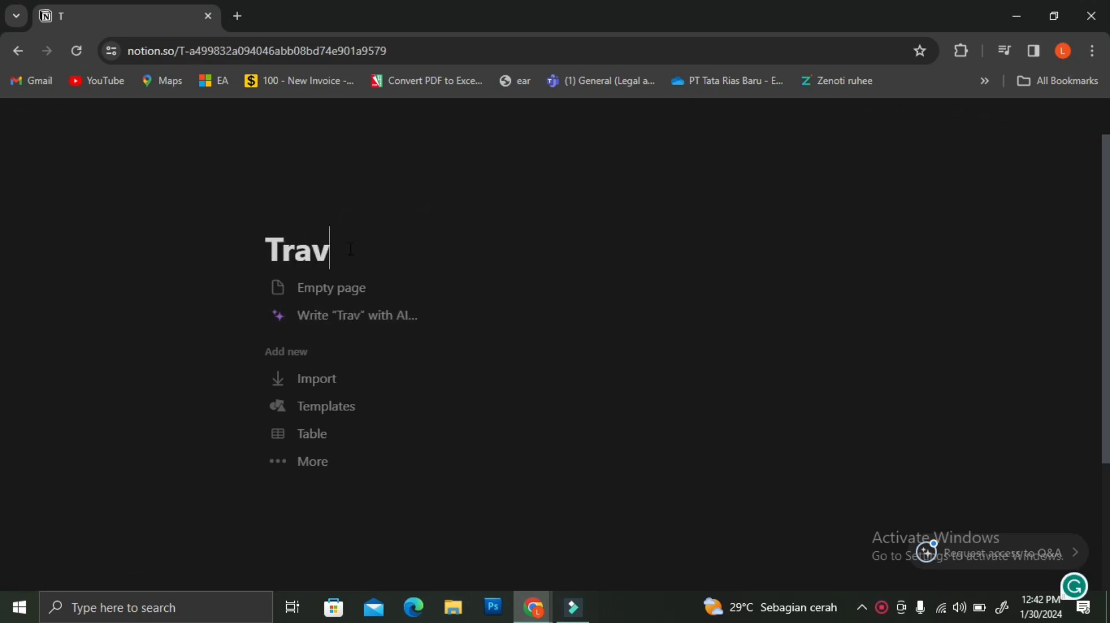
type("el Planner")
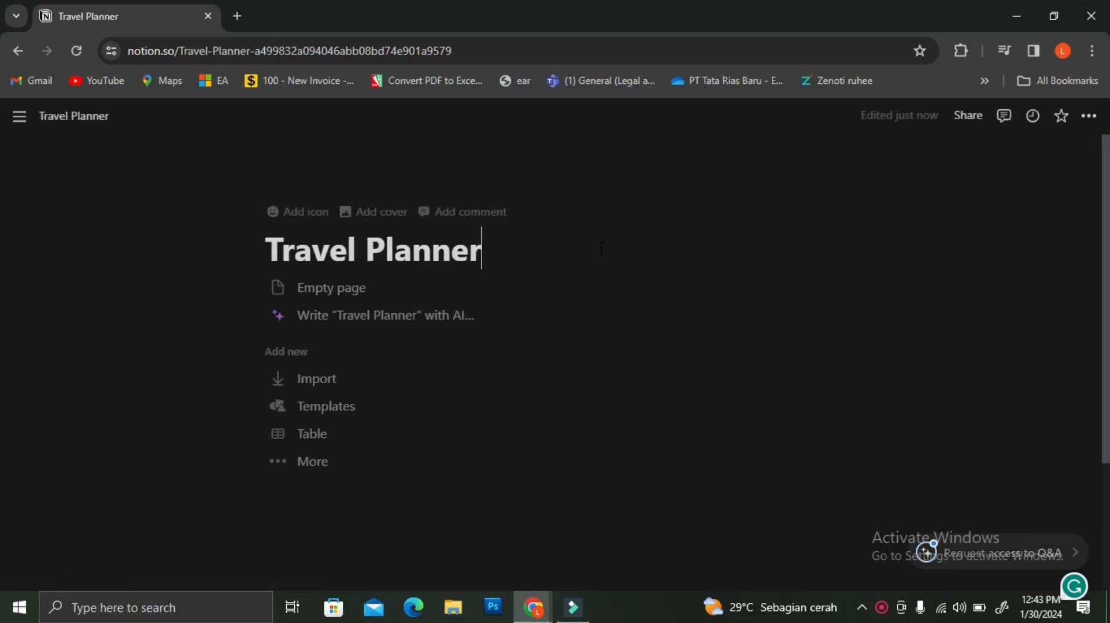
Add a page cover, using the world map with pins found by searching Unsplash for "Map"
left_click(400, 212)
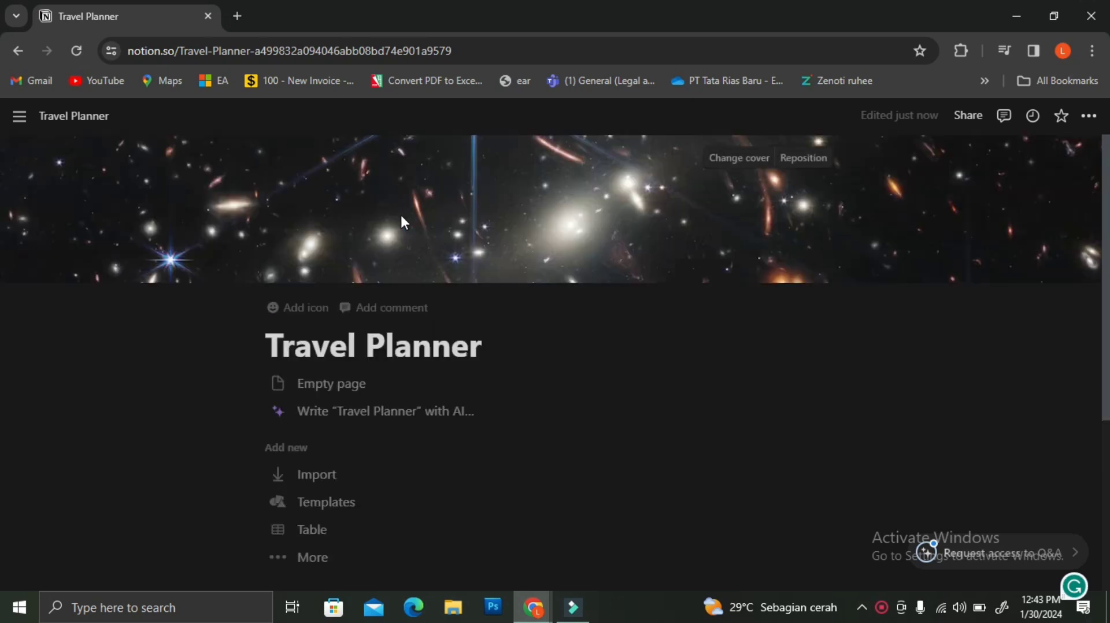
left_click(762, 158)
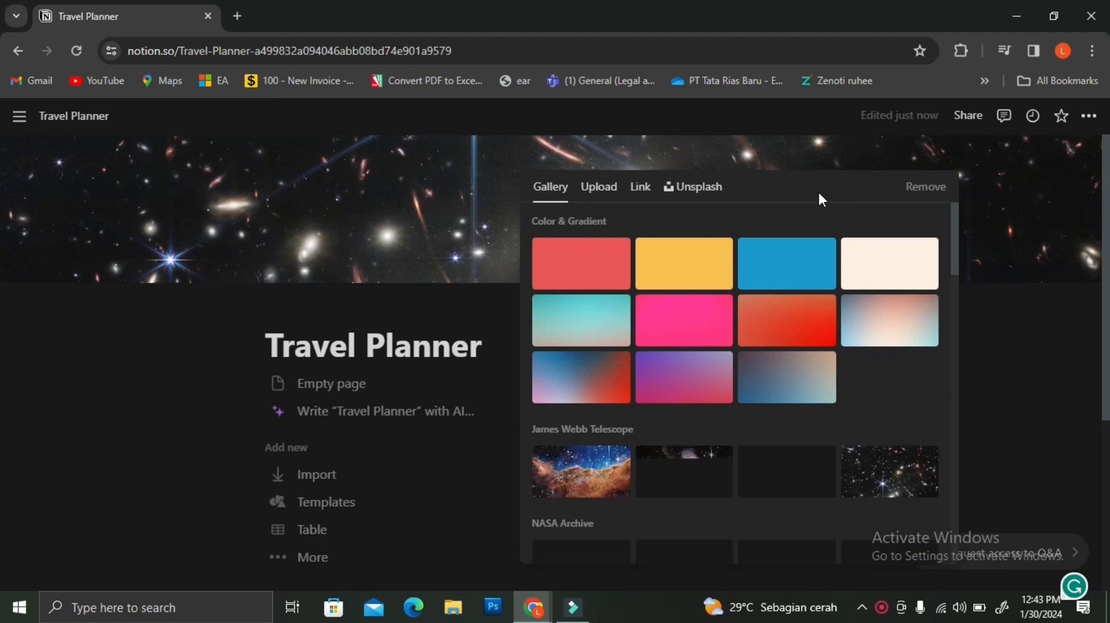
left_click(705, 196)
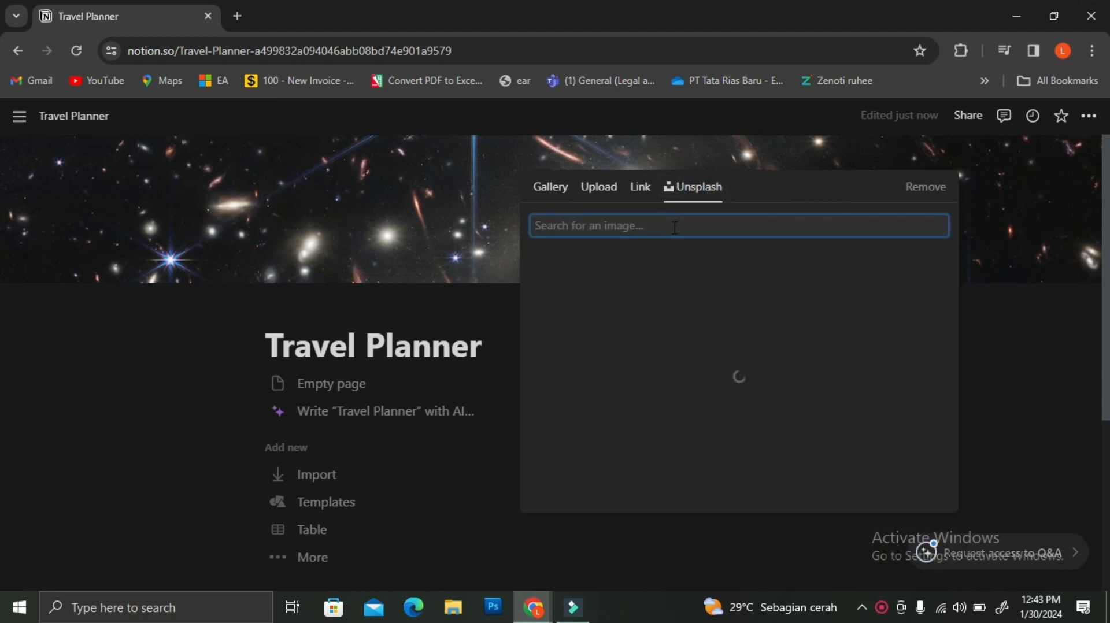
type("Map")
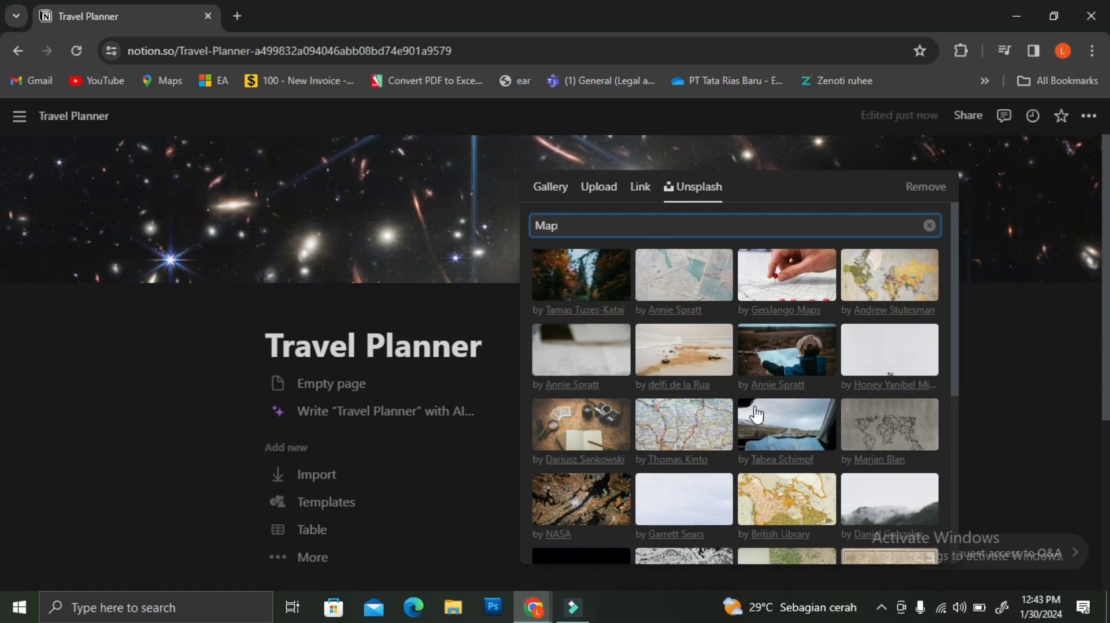
left_click(889, 298)
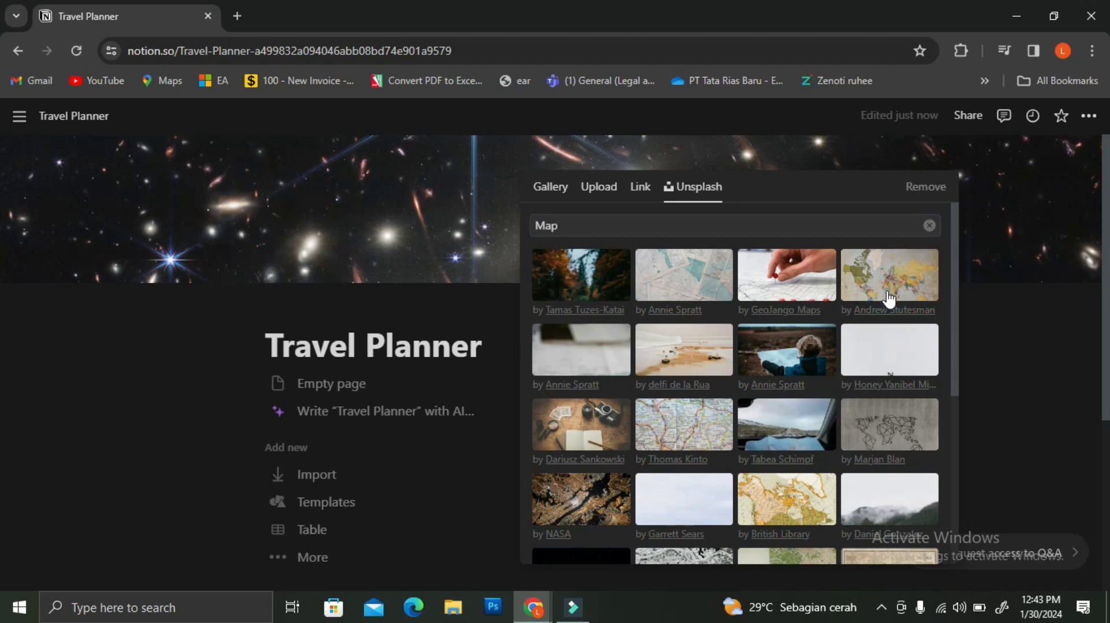
left_click(879, 270)
left_click(879, 270)
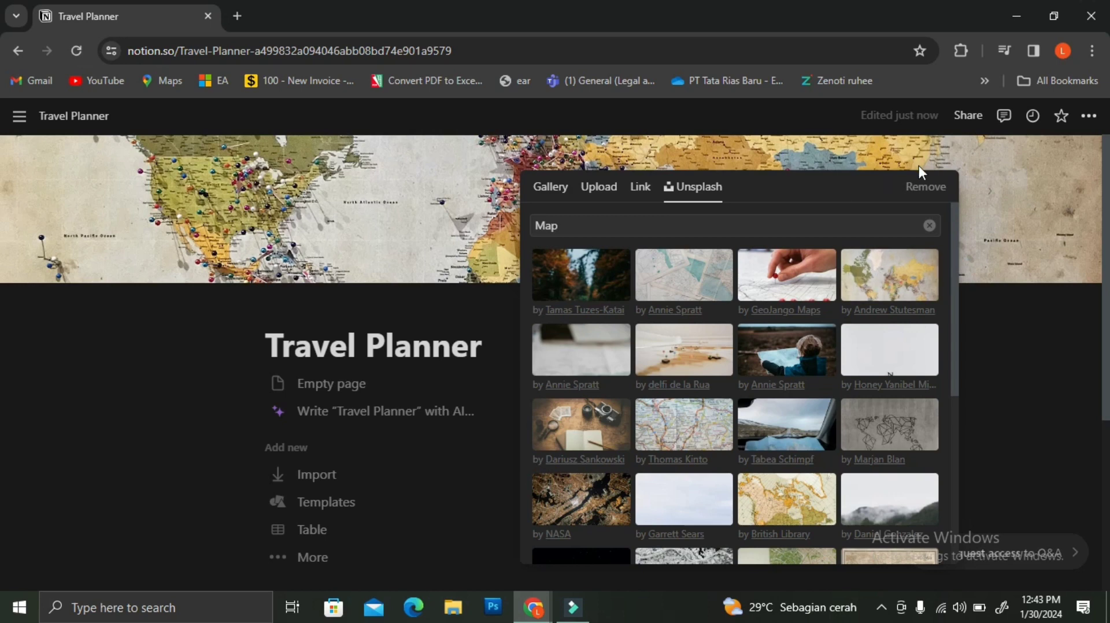
left_click(1005, 334)
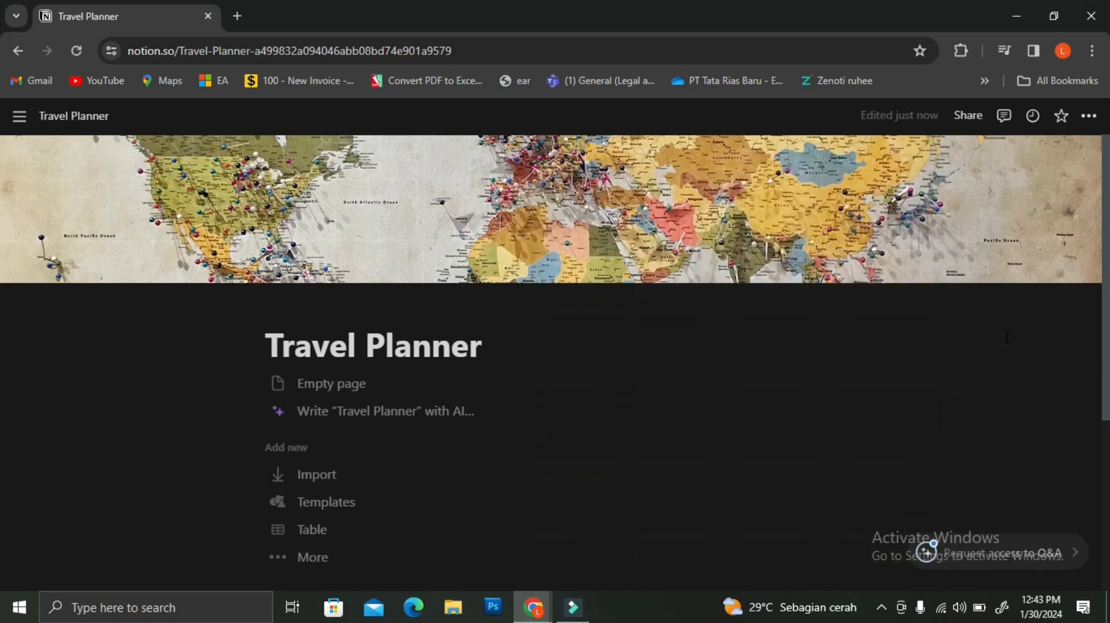
Reposition the cover image by shifting the map downward to show more of its northern part
left_click(879, 211)
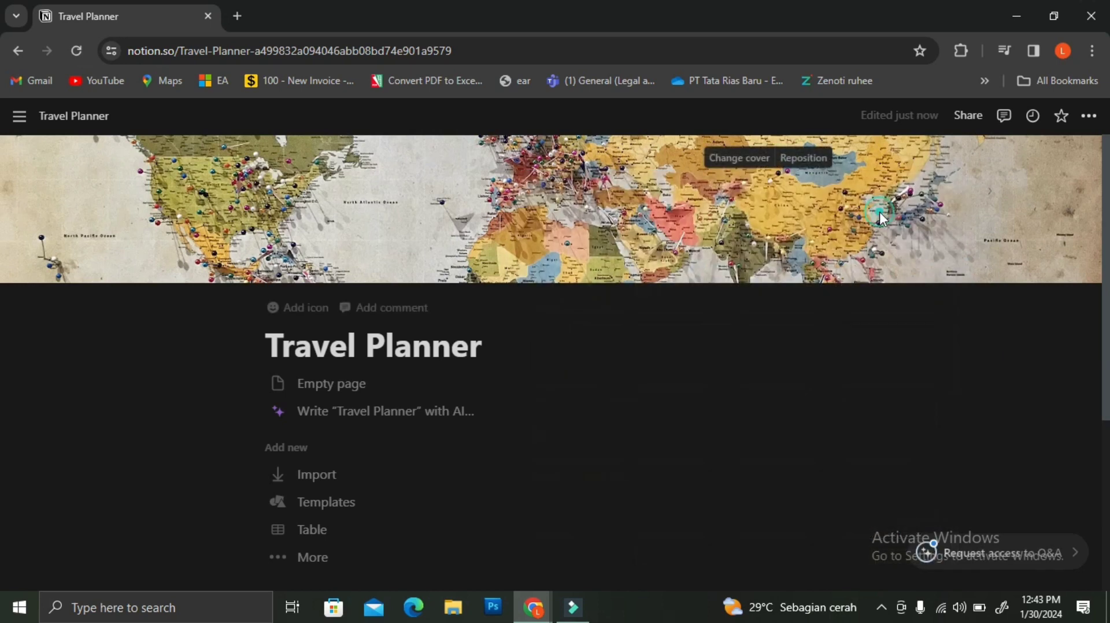
left_click(807, 156)
left_click_drag(800, 221, 764, 269)
Start the body as an empty page and insert a gallery view database below the title
left_click(639, 396)
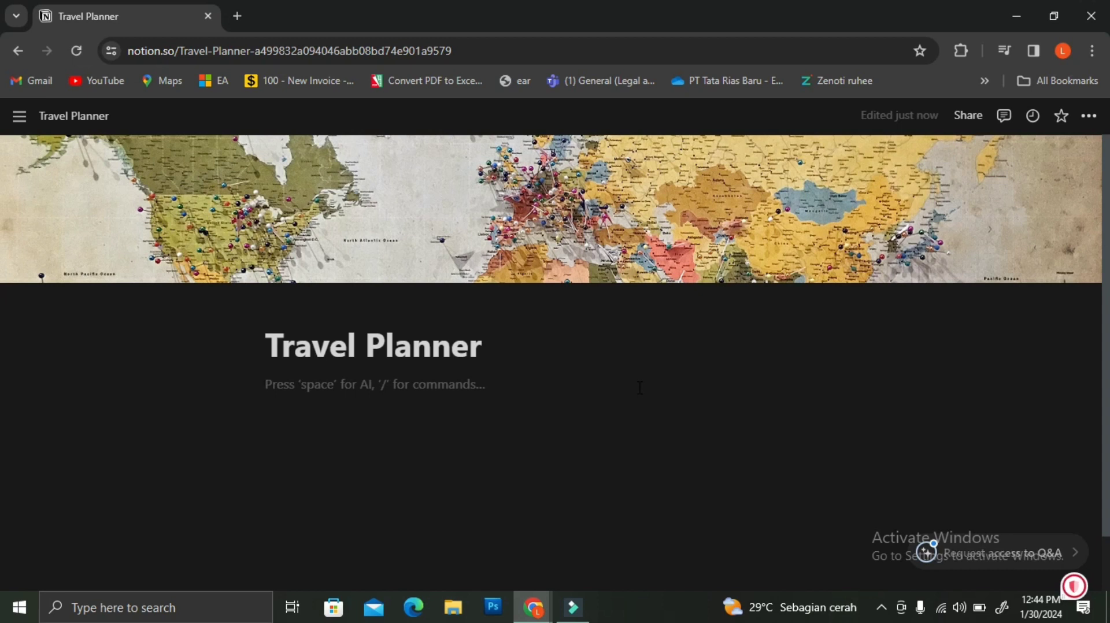
type("/data")
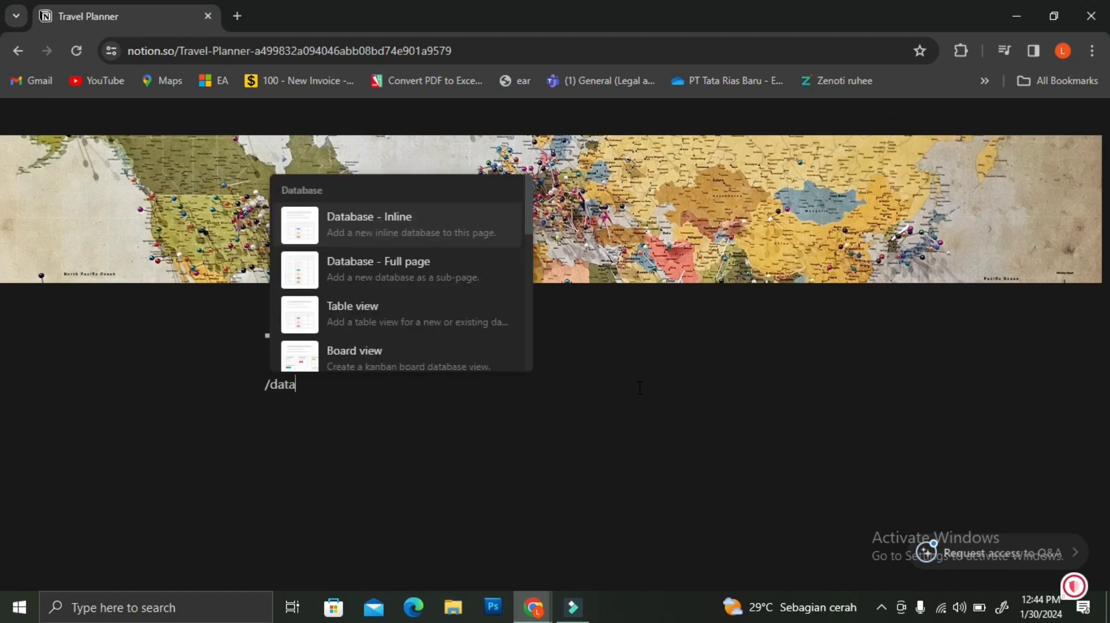
scroll(463, 333, "down", 5)
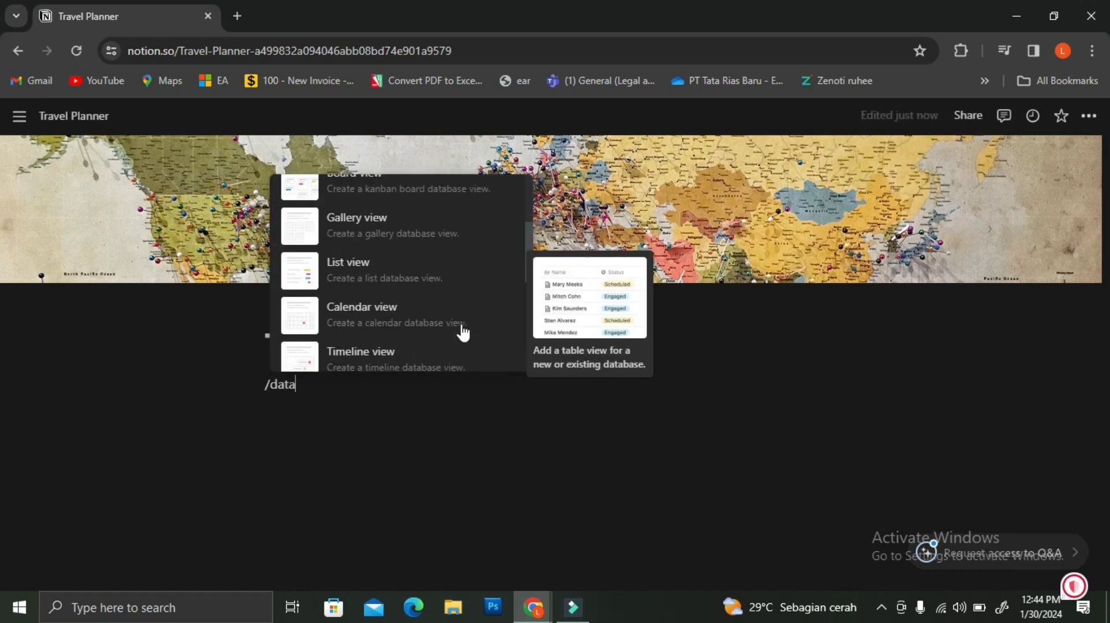
scroll(462, 333, "up", 3)
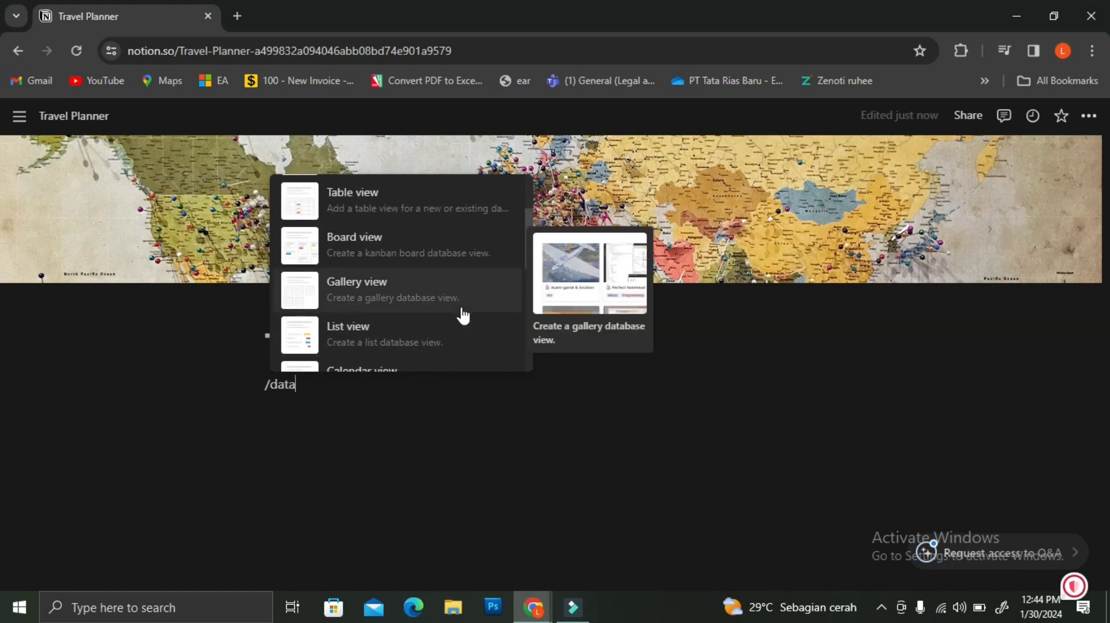
left_click(462, 316)
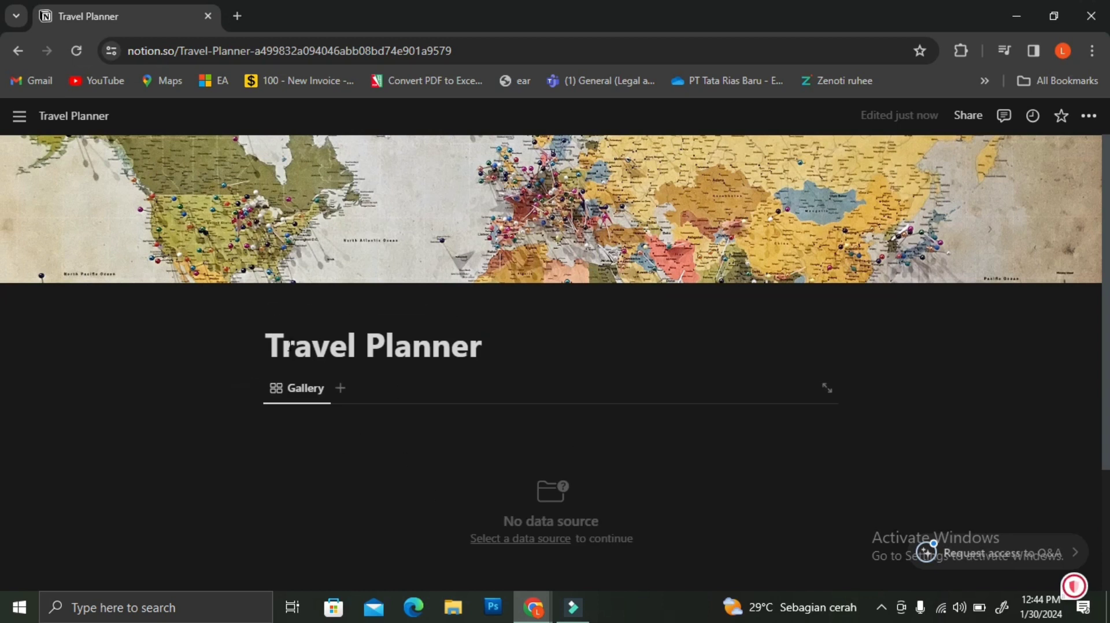
Turn on small text and full width for the Travel Planner page
left_click(1092, 116)
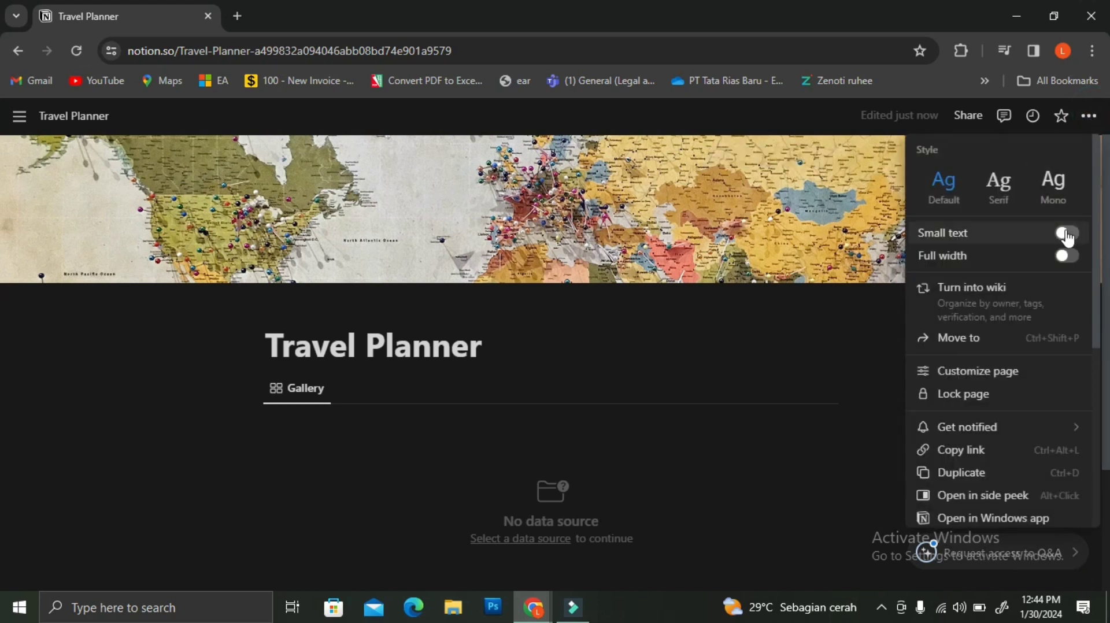
left_click(1067, 234)
left_click(1057, 256)
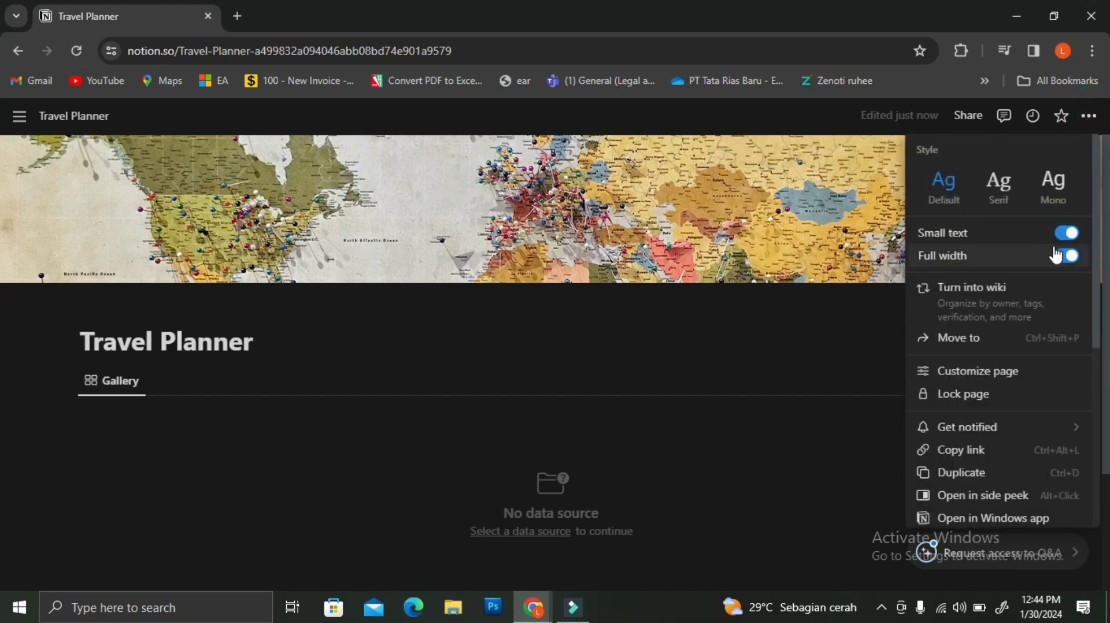
left_click(634, 435)
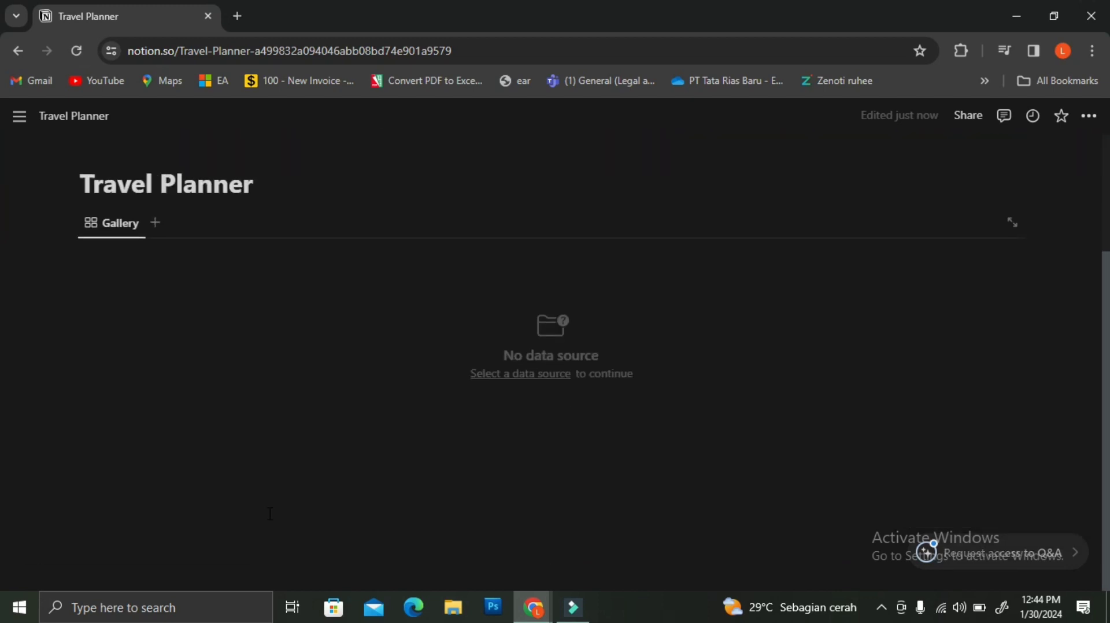
Create a new database as the gallery's data source and title it "Destinations"
scroll(270, 514, "up", 1)
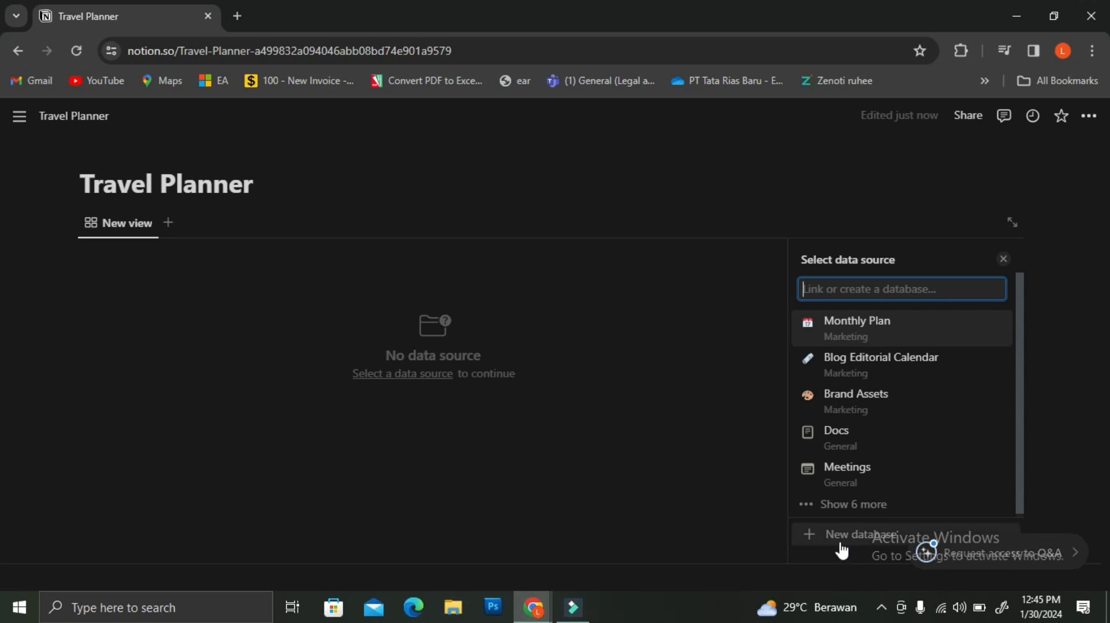
left_click(841, 536)
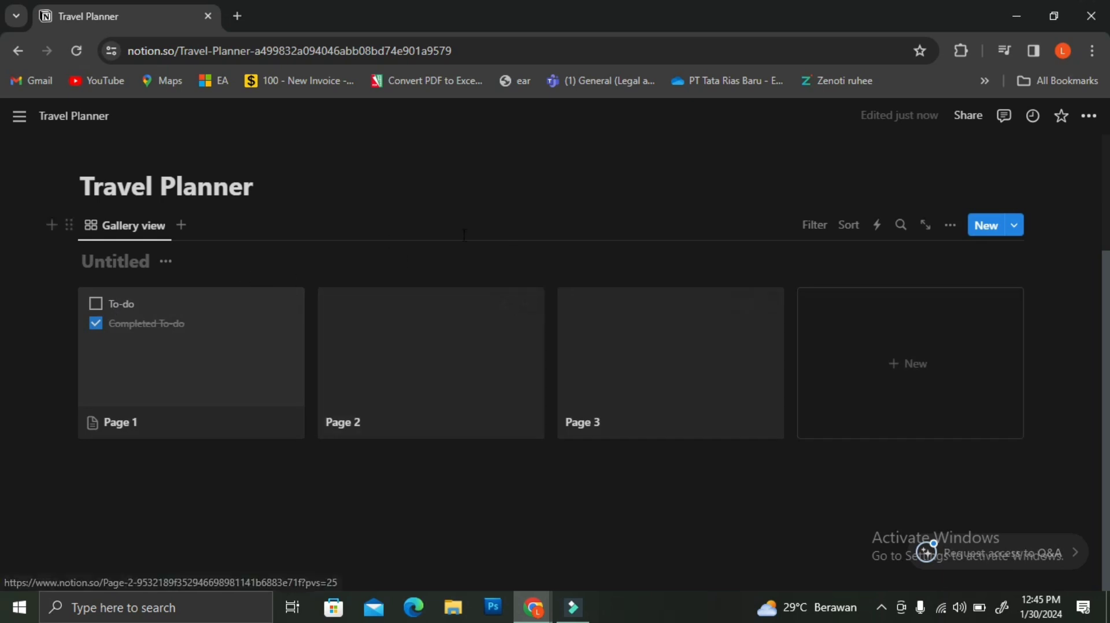
type("S")
key("BackSpace")
type("Dest")
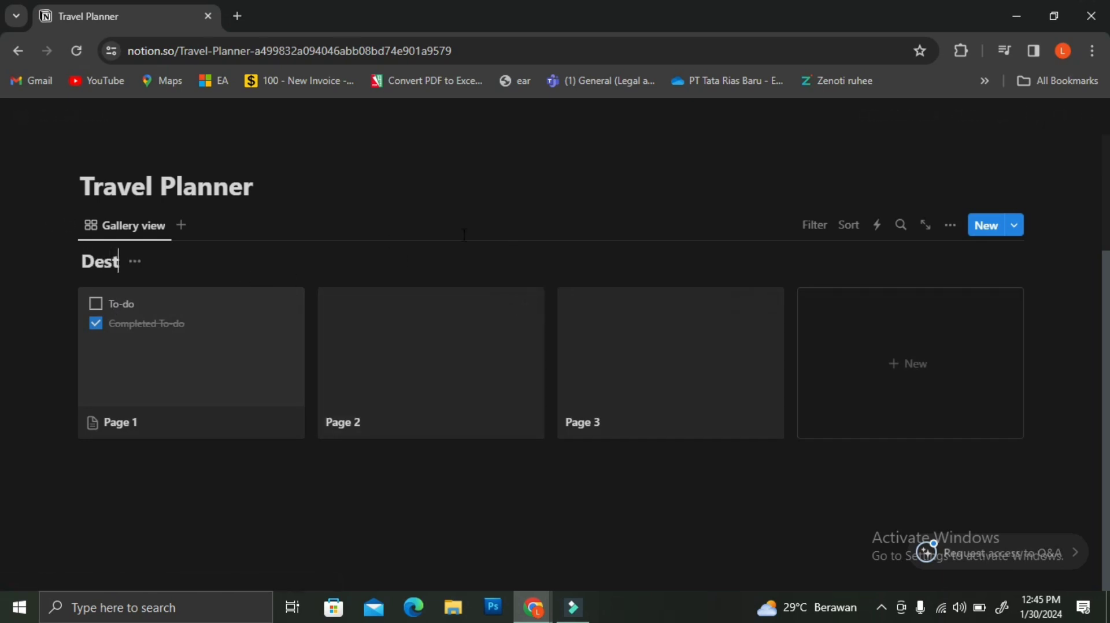
type("inations")
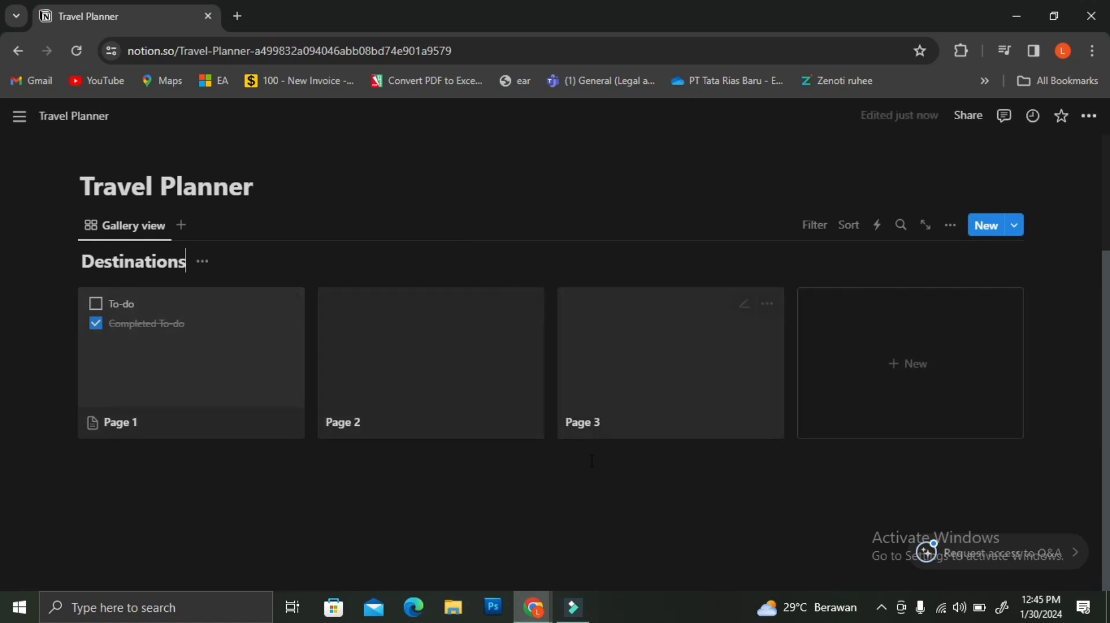
left_click(562, 469)
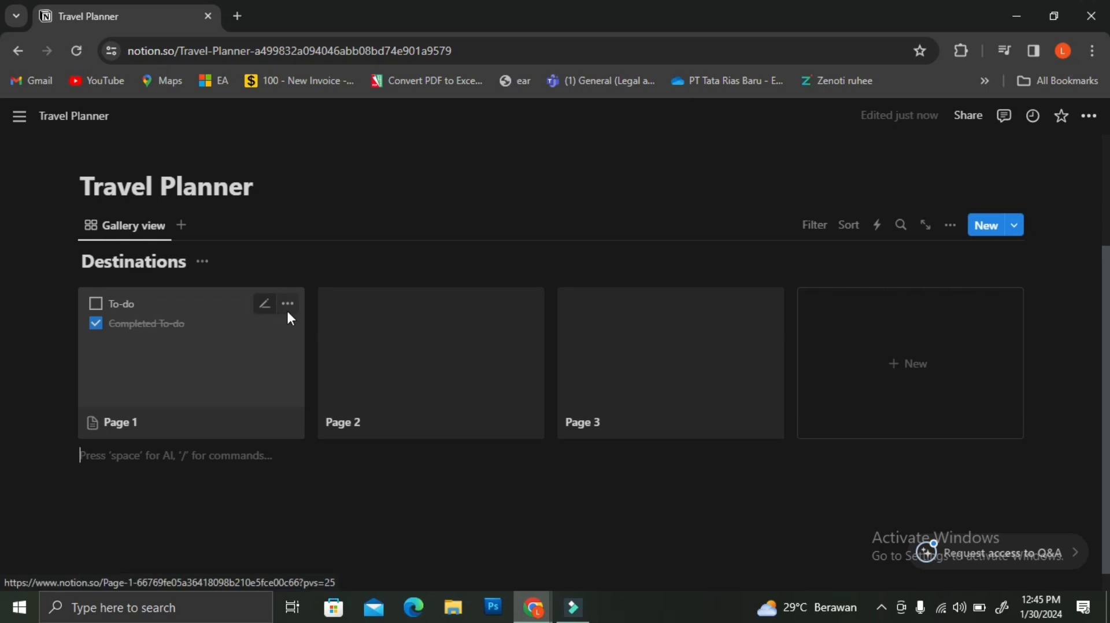
left_click(287, 305)
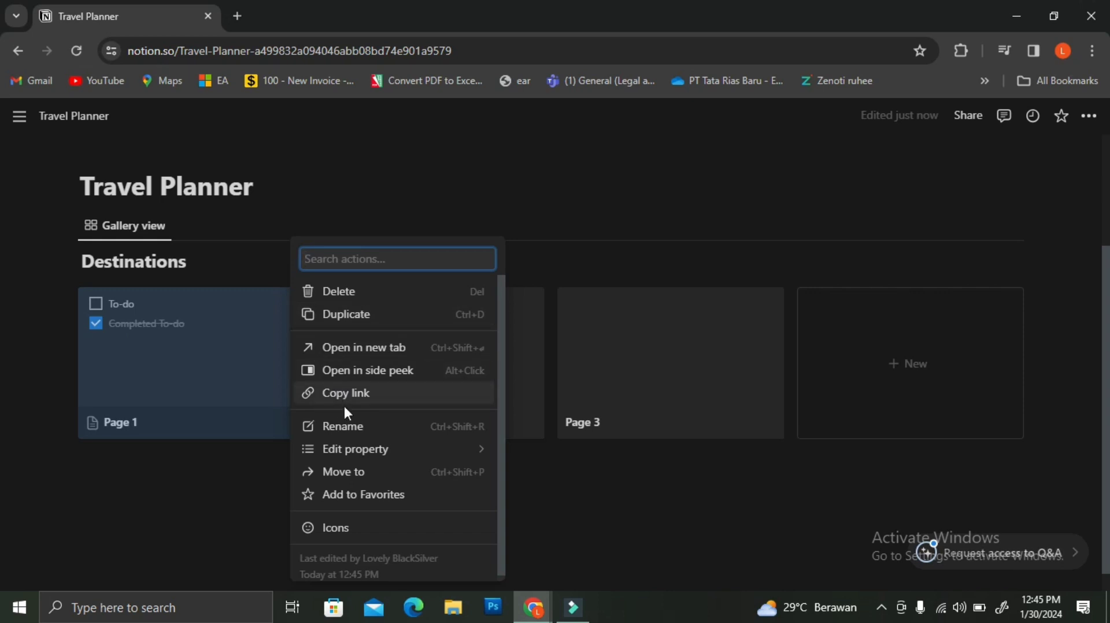
mouse_move(357, 460)
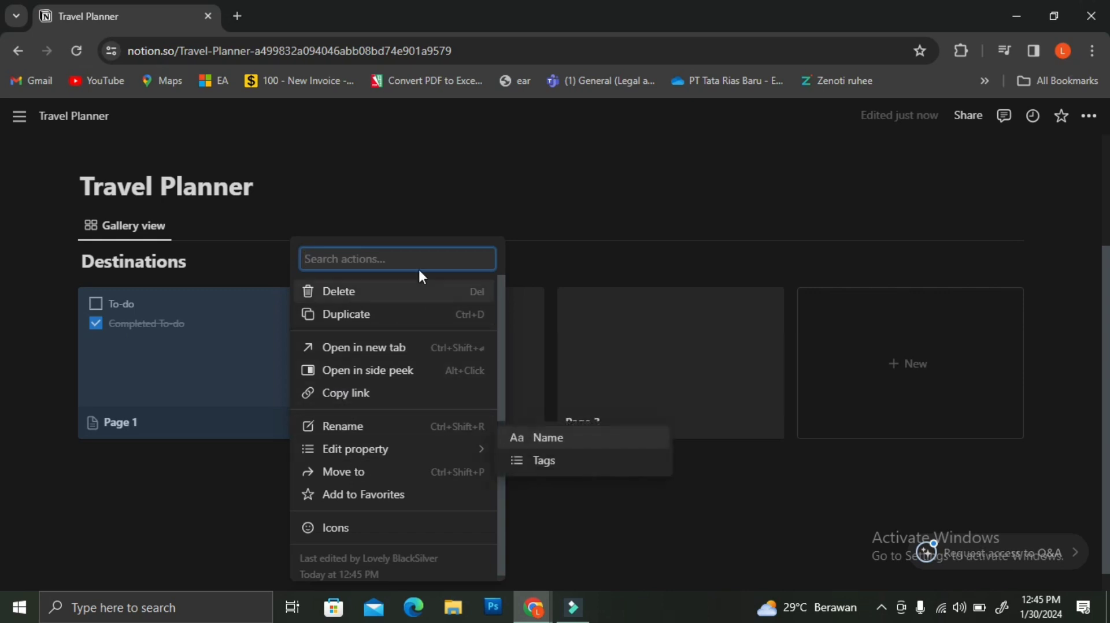
left_click(111, 559)
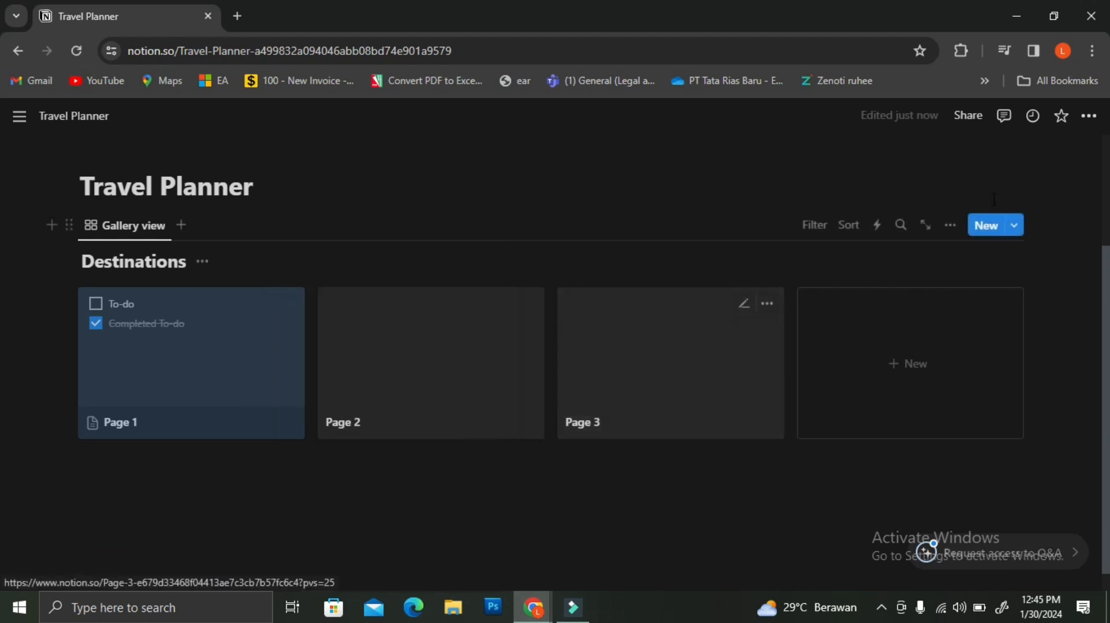
Set the card preview in the Destinations gallery layout to Page cover, keeping page icons shown
left_click(954, 226)
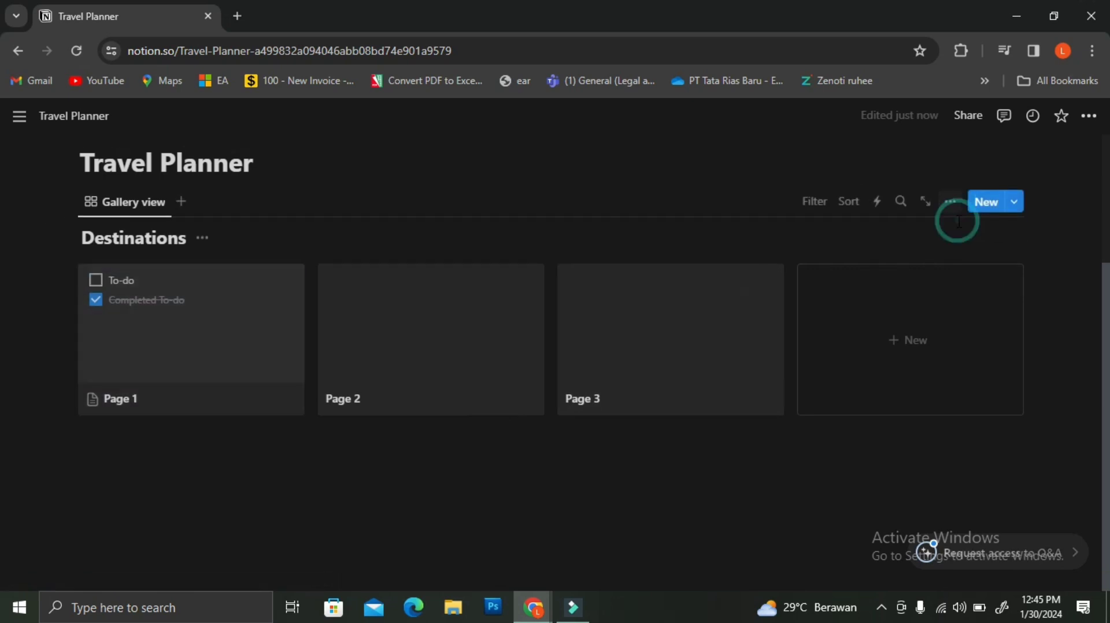
left_click(870, 300)
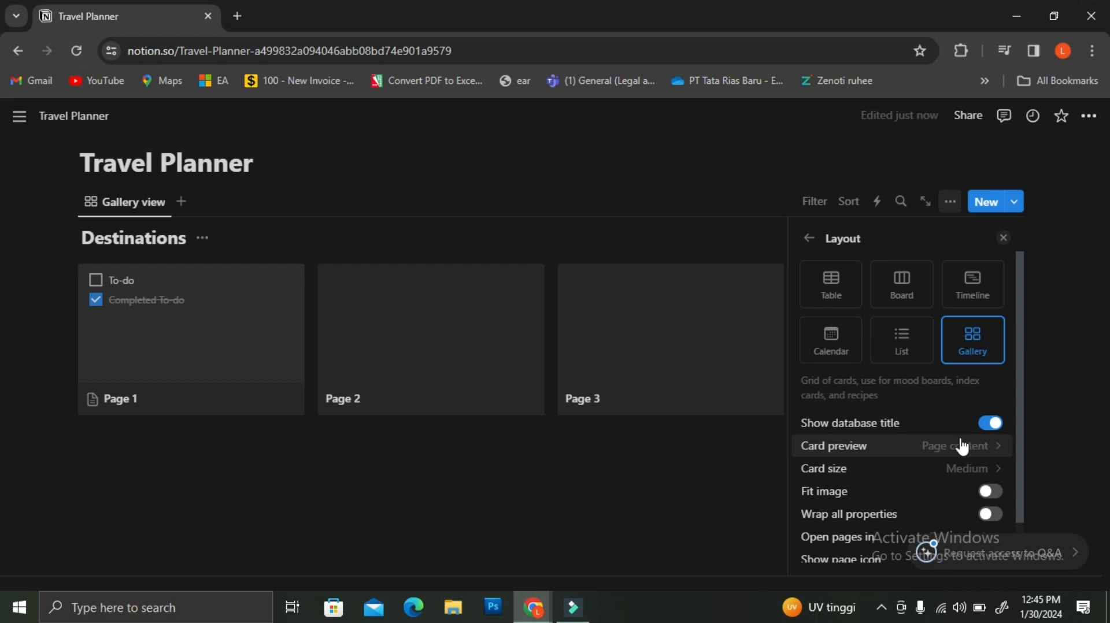
scroll(965, 310, "down", 2)
scroll(965, 309, "up", 2)
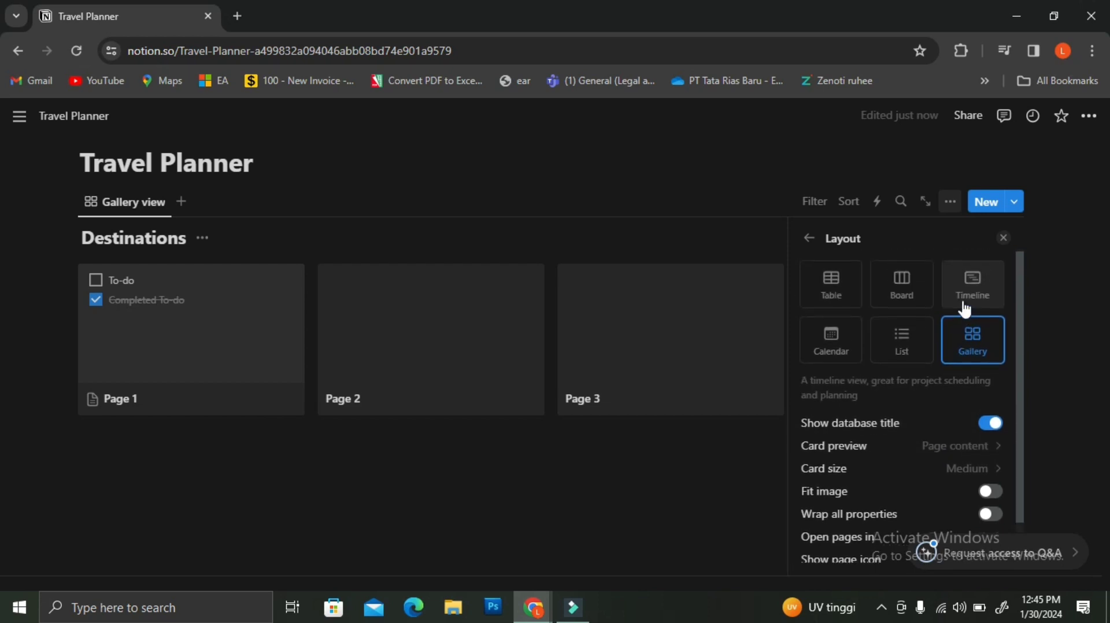
scroll(964, 309, "down", 2)
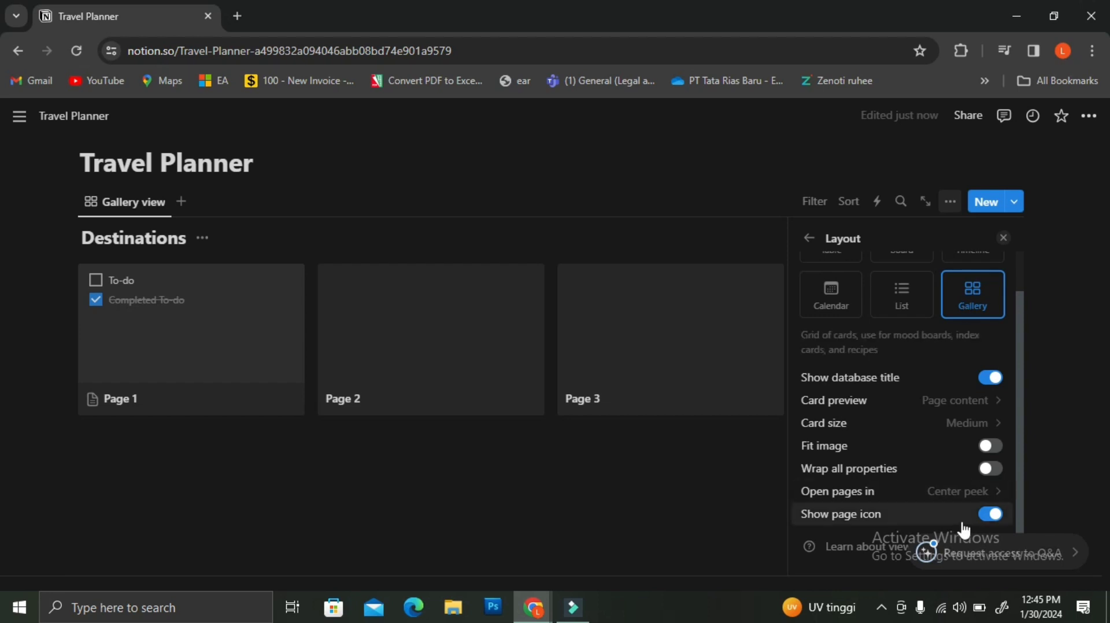
left_click(989, 521)
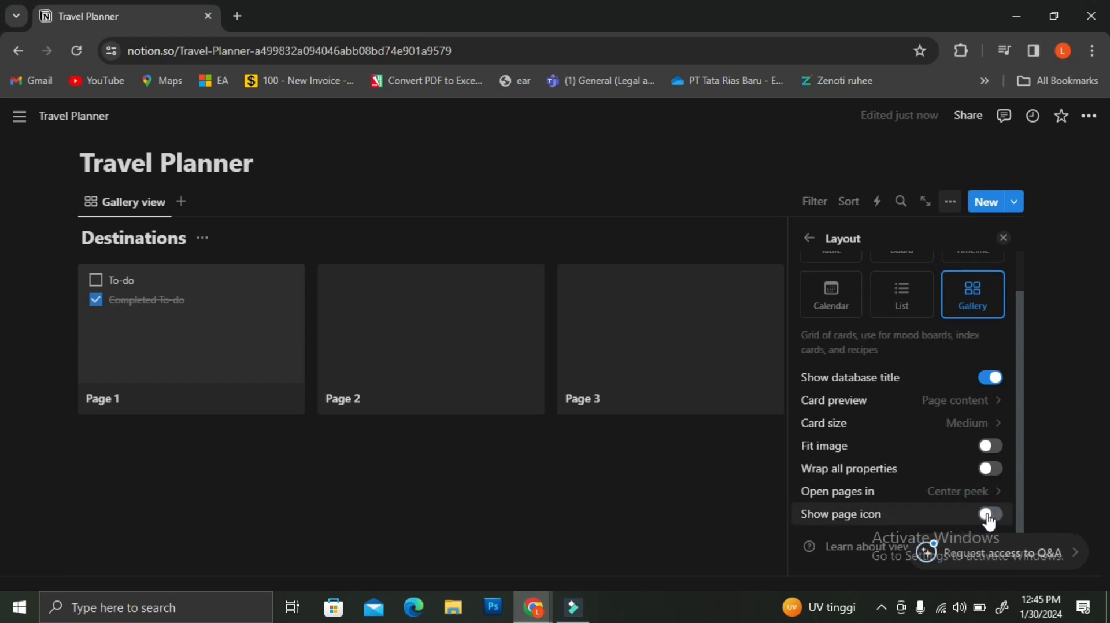
left_click(989, 520)
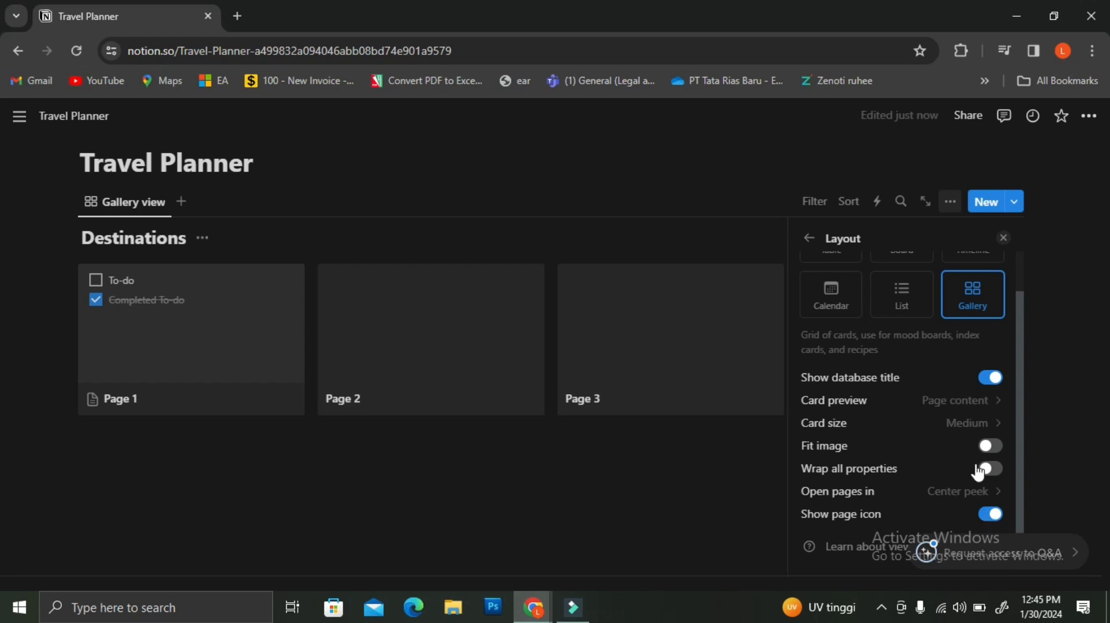
left_click(978, 408)
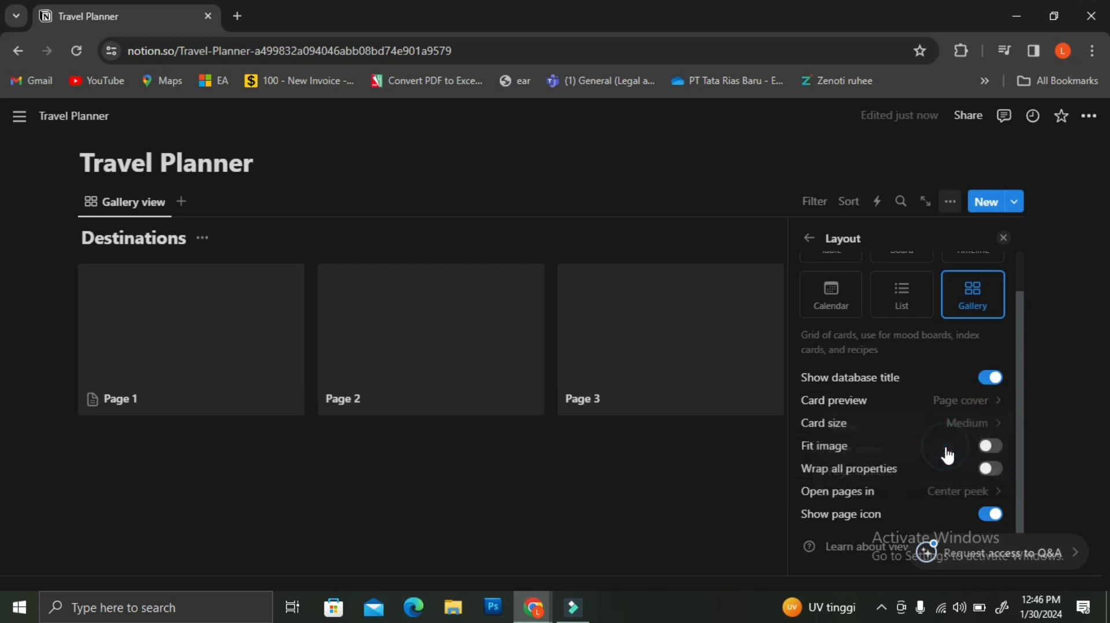
left_click(948, 457)
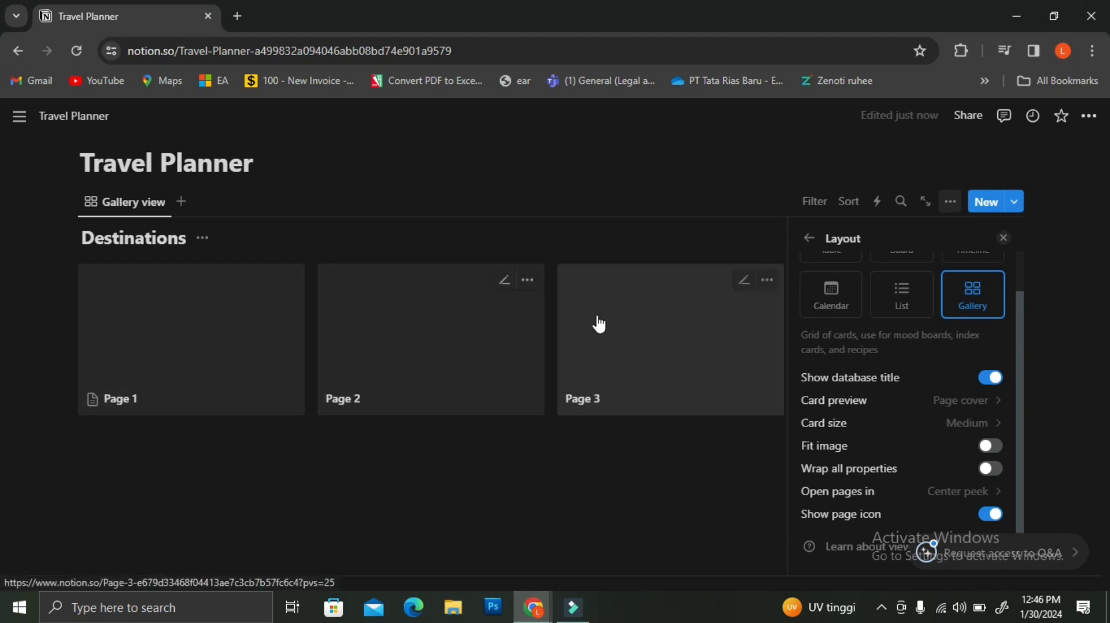
Open the Page 1 card from the Destinations gallery, add a cover to it and rename the page "London"
left_click(671, 498)
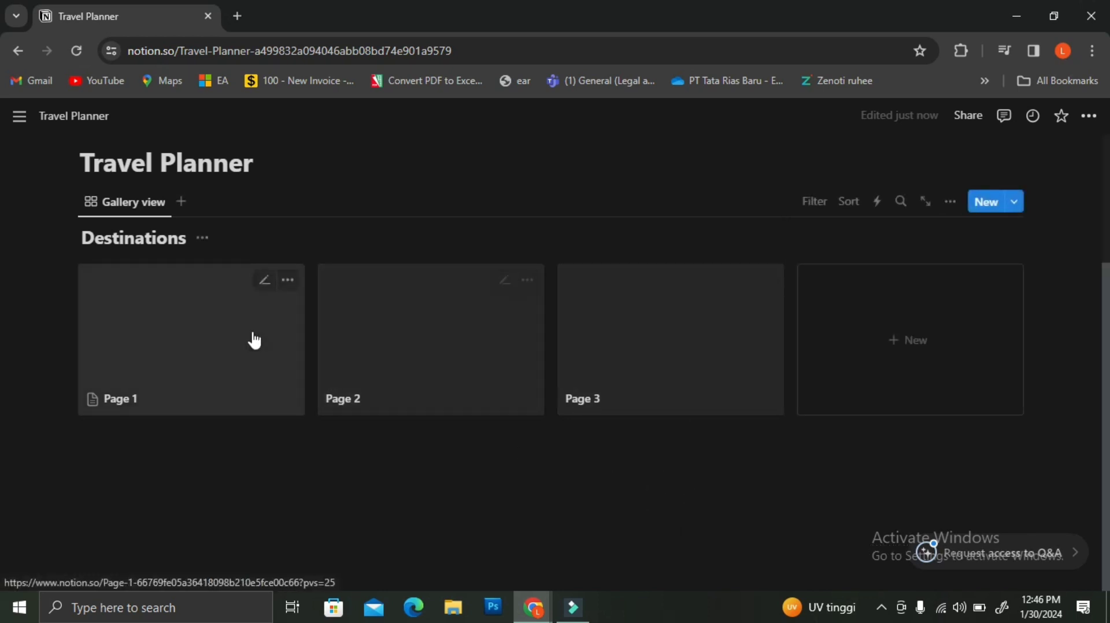
left_click(285, 283)
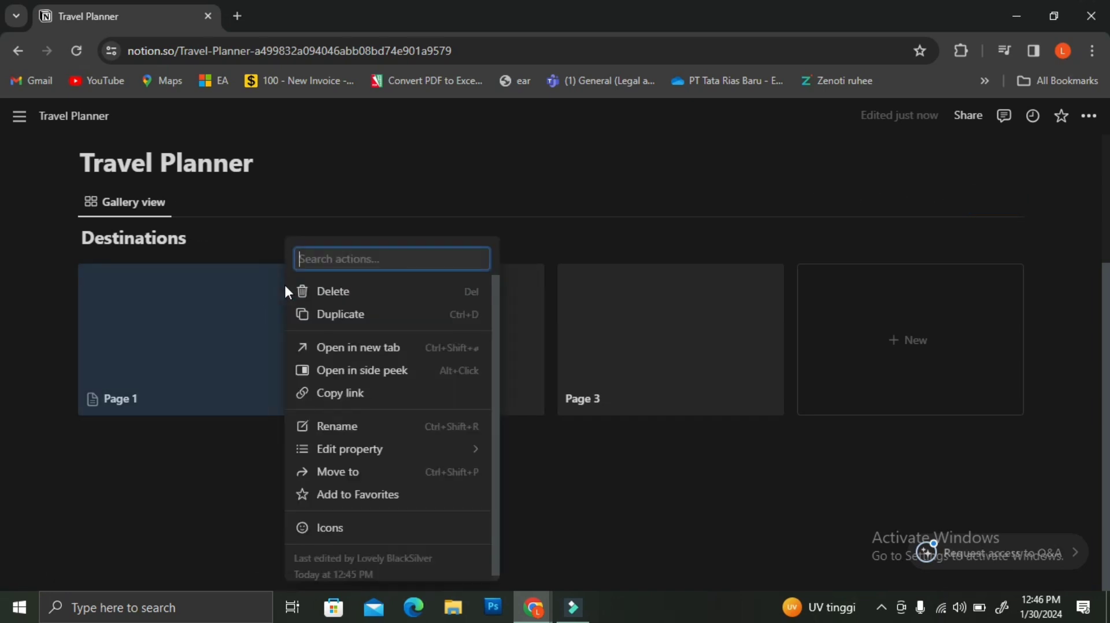
left_click(213, 339)
left_click(217, 345)
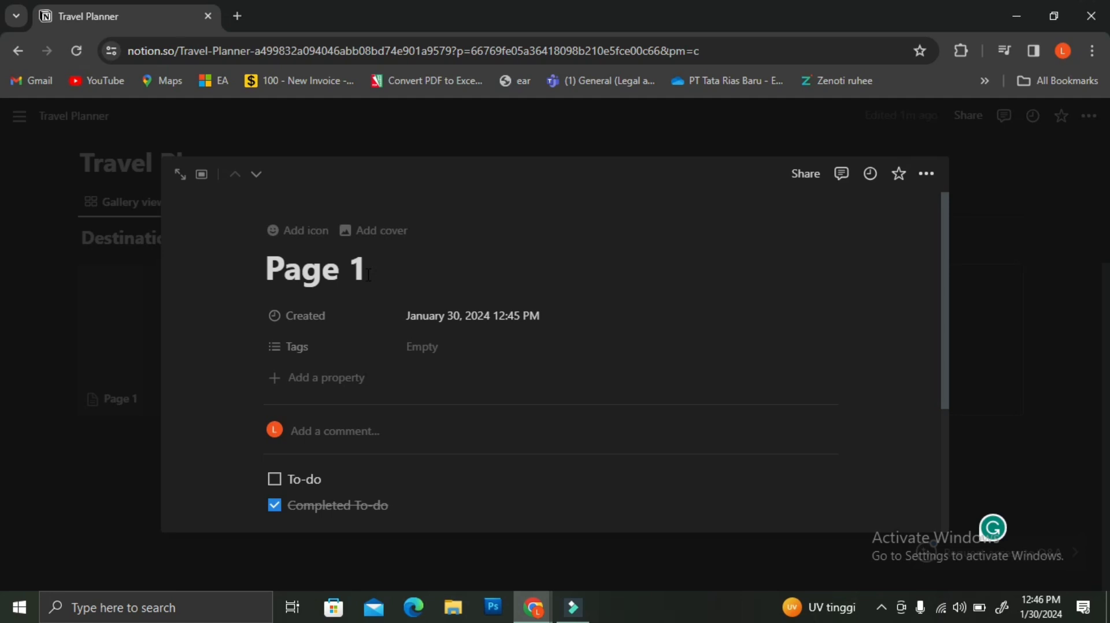
left_click(356, 232)
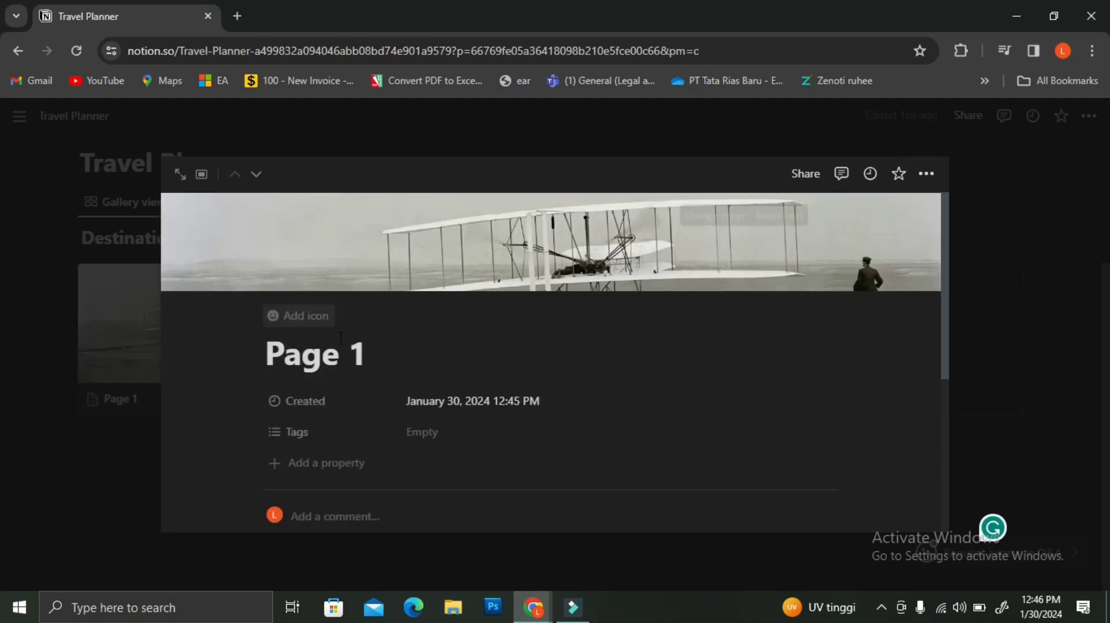
left_click_drag(381, 354, 228, 354)
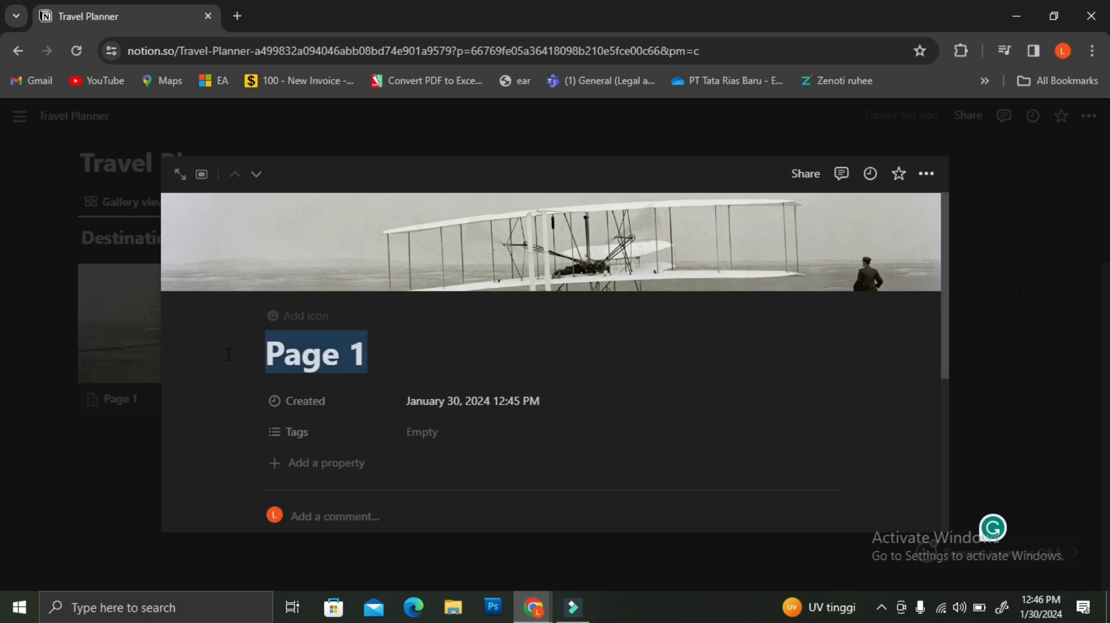
type("London")
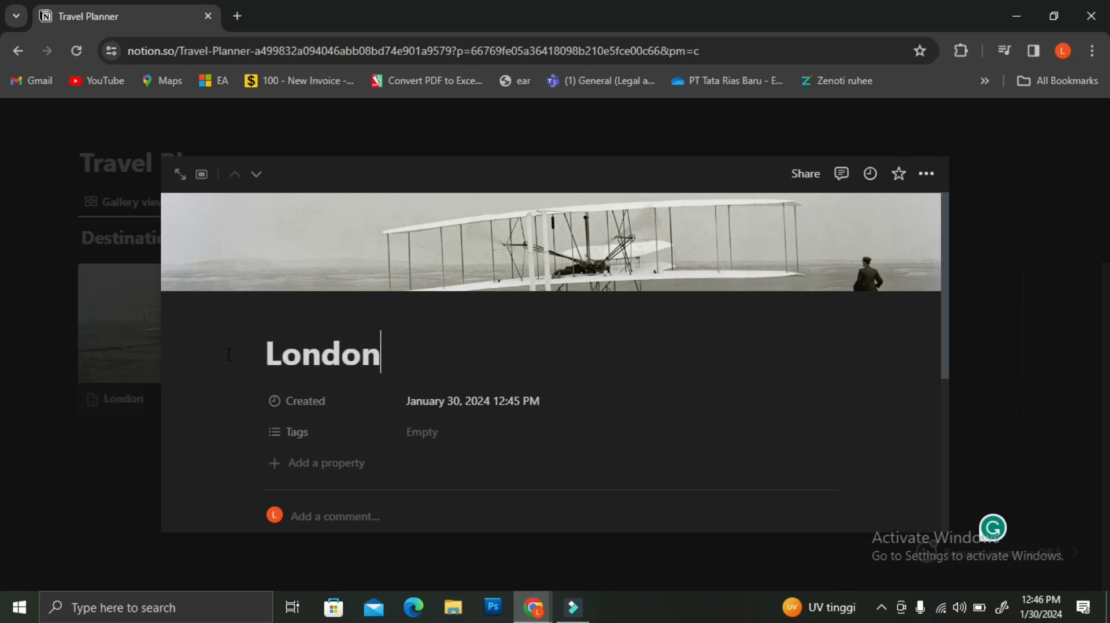
Replace the London page's cover with the Unsplash photo of Tower Bridge at dusk, found by searching "London", and return to the gallery
mouse_move(827, 216)
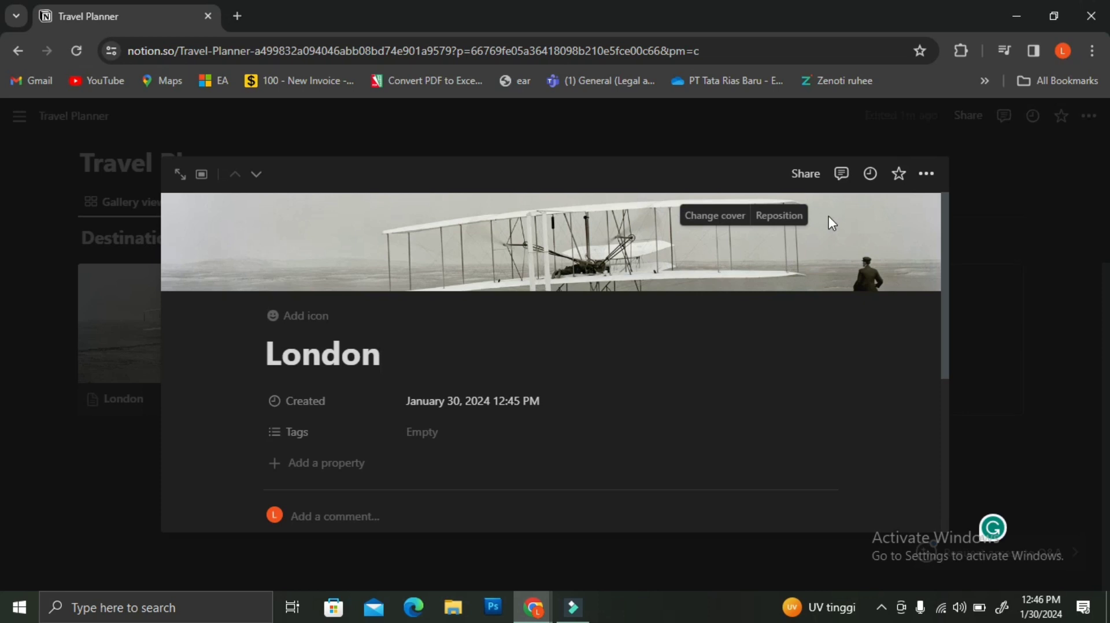
left_click(724, 222)
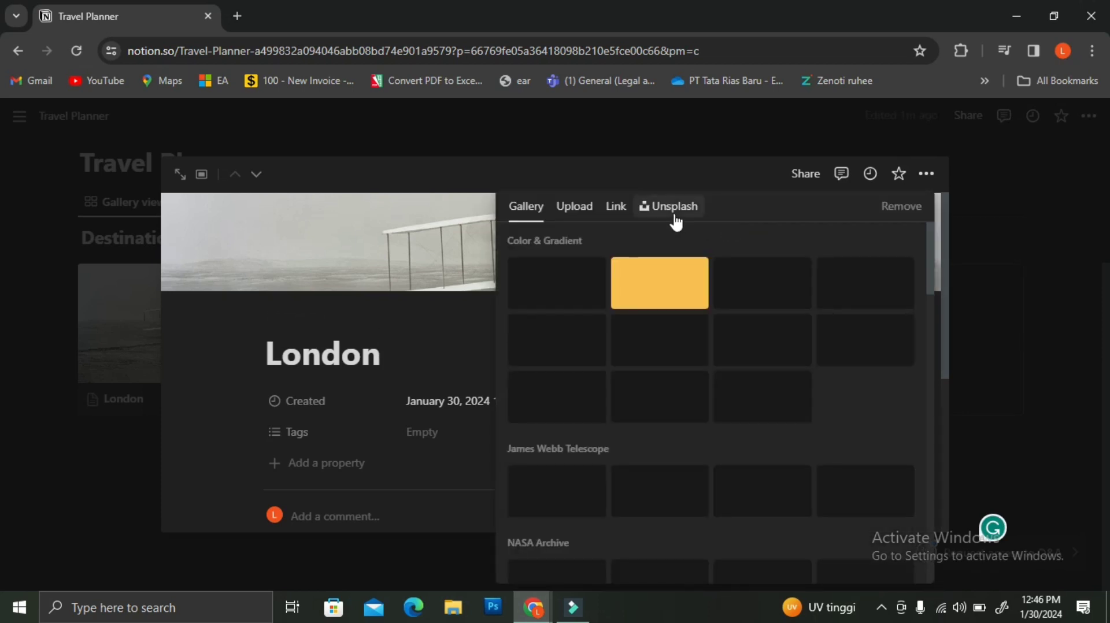
left_click(675, 219)
type("London")
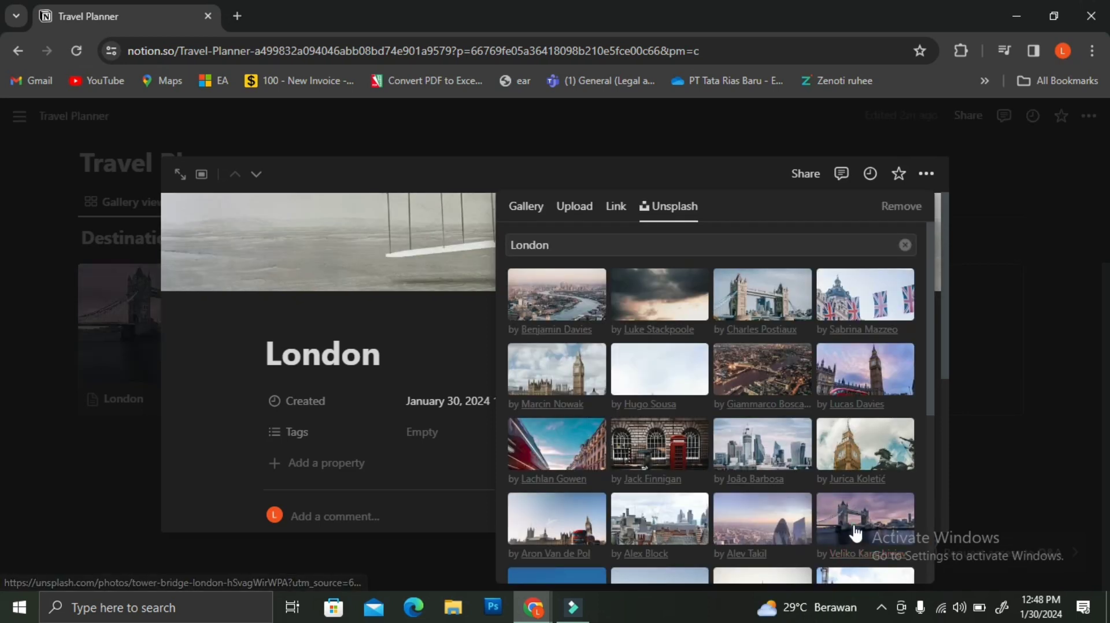
left_click(855, 529)
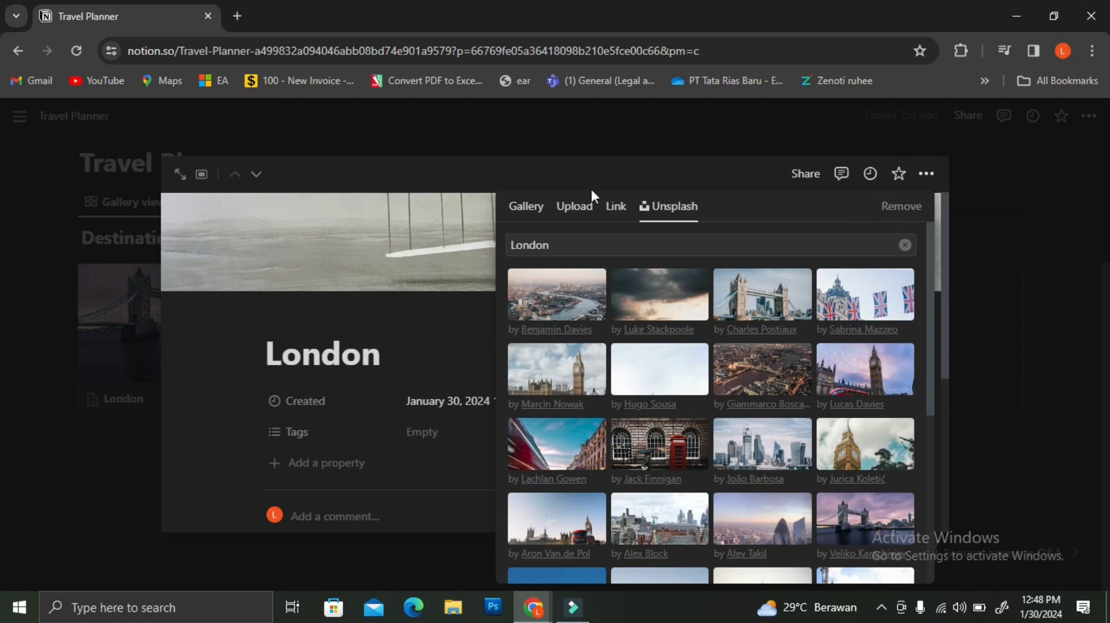
left_click(174, 351)
scroll(89, 411, "down", 2)
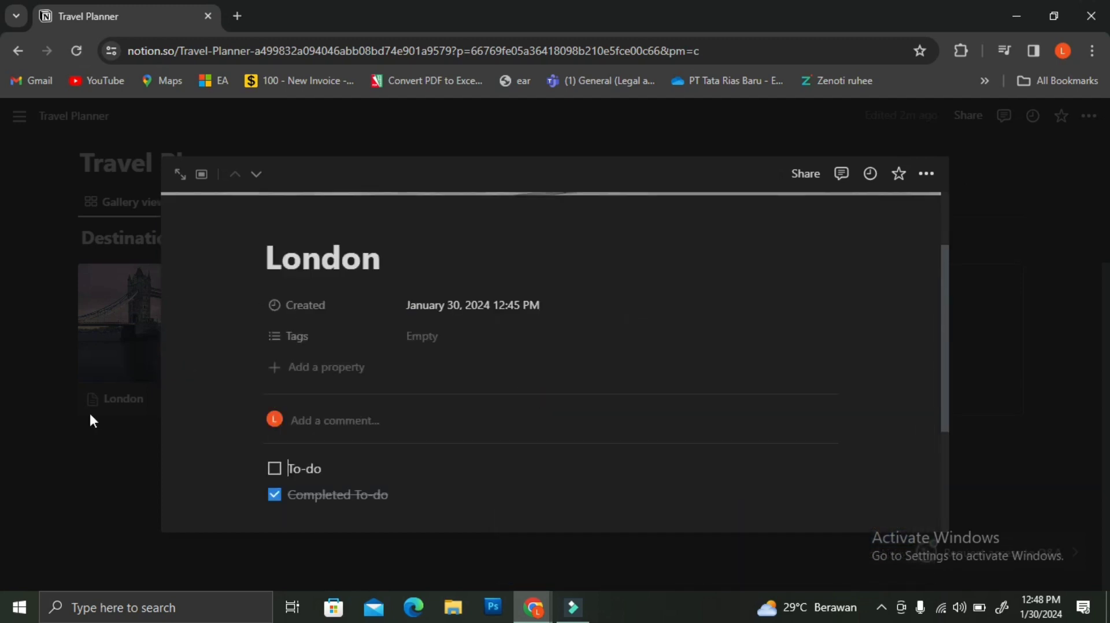
left_click(394, 215)
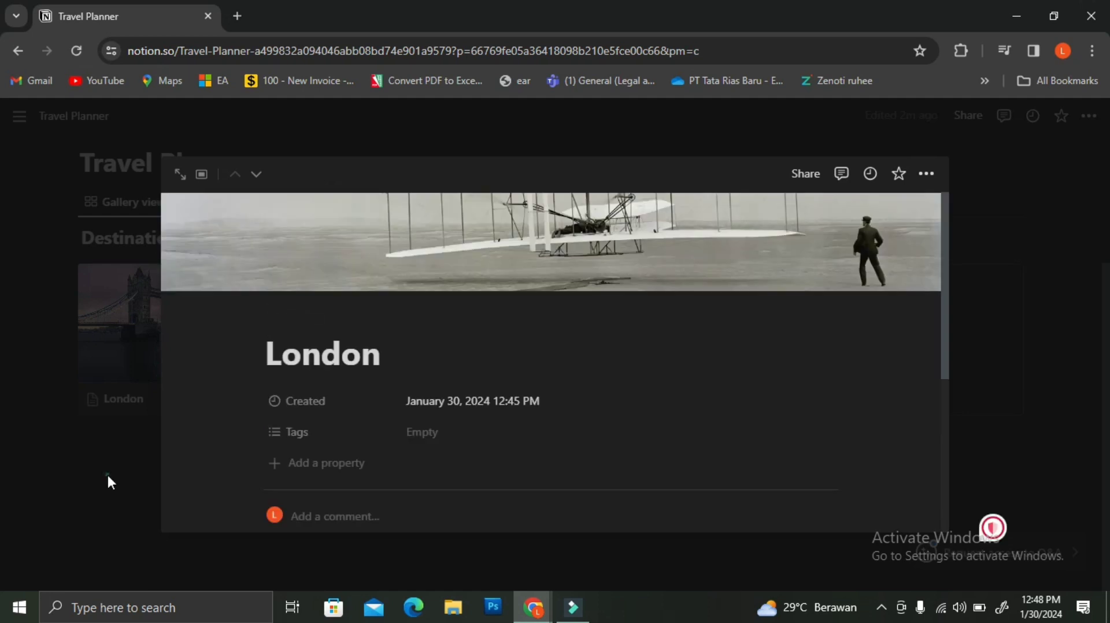
left_click(107, 472)
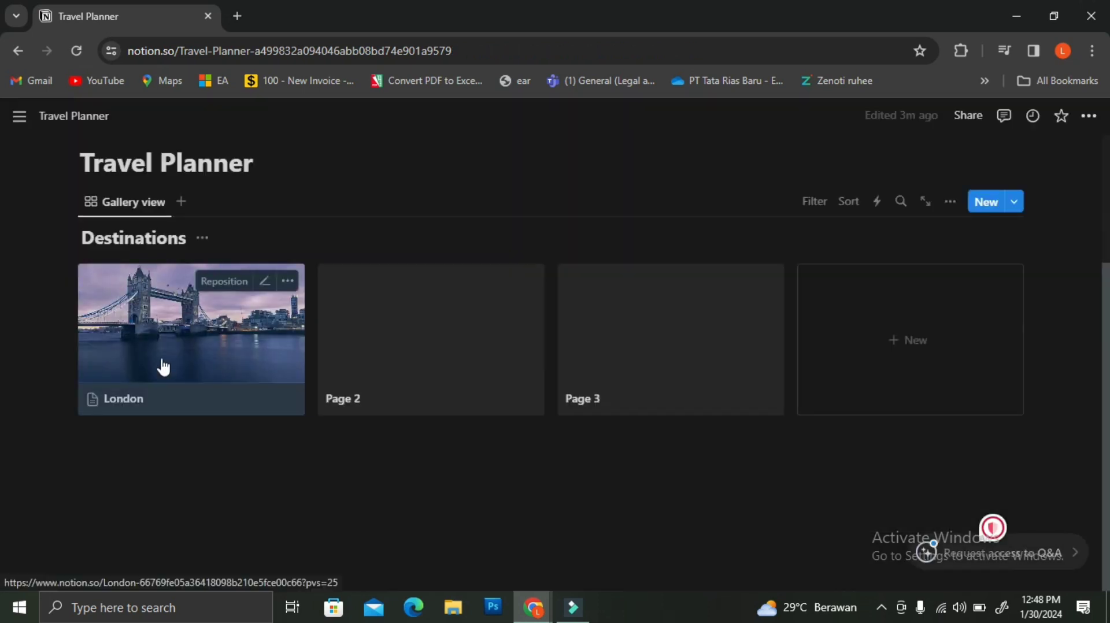
Reposition the London card's cover image downward so the bridge towers sit fully inside the frame
left_click(221, 281)
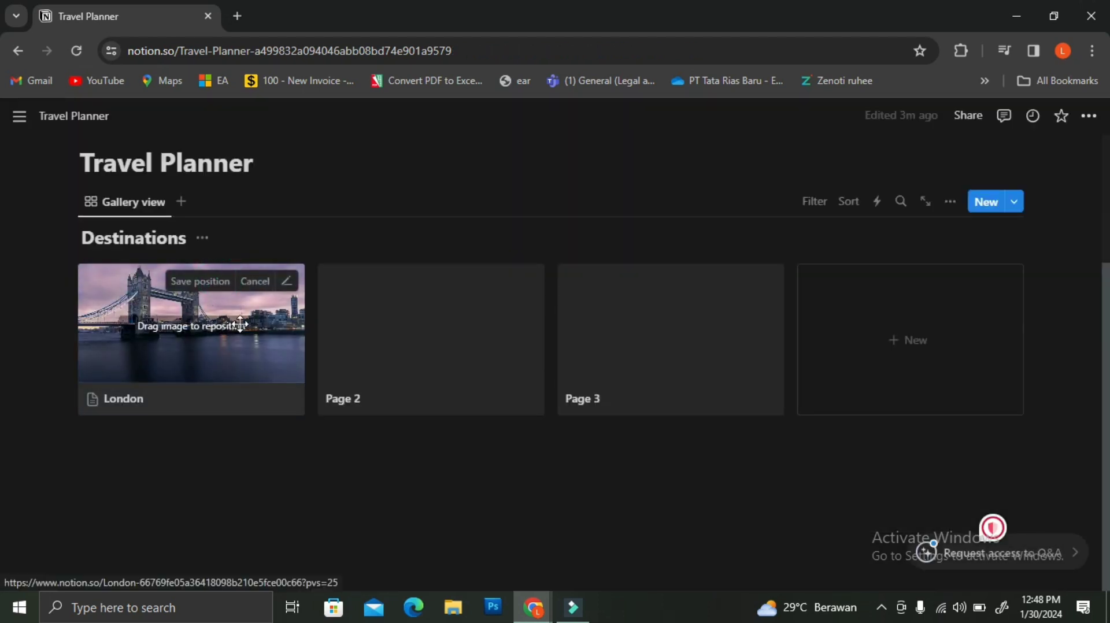
left_click_drag(238, 325, 241, 404)
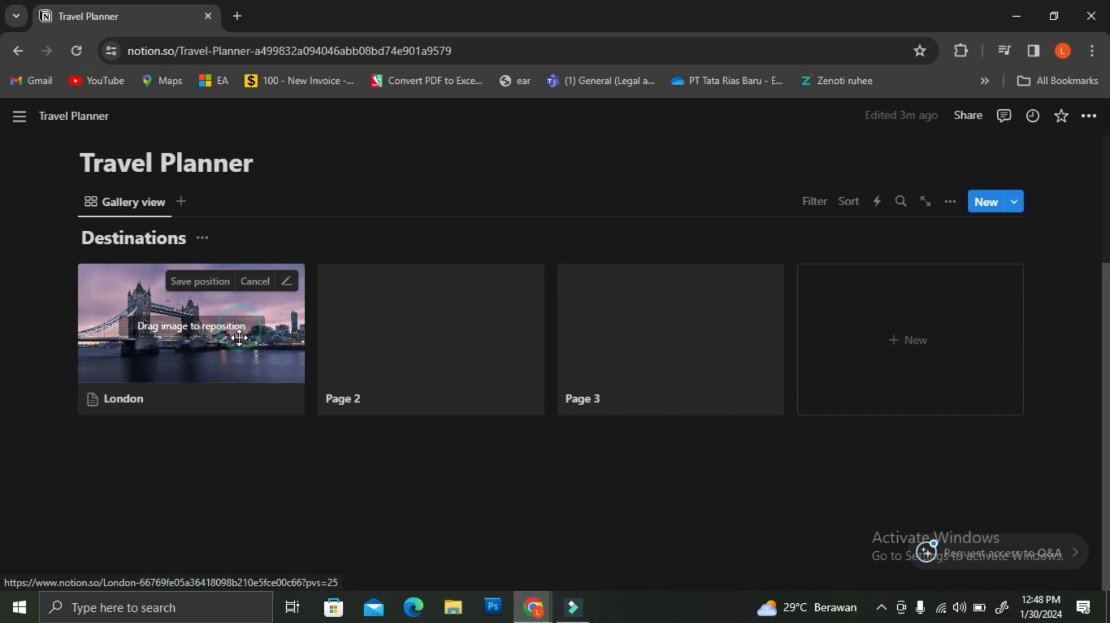
left_click_drag(240, 347, 278, 327)
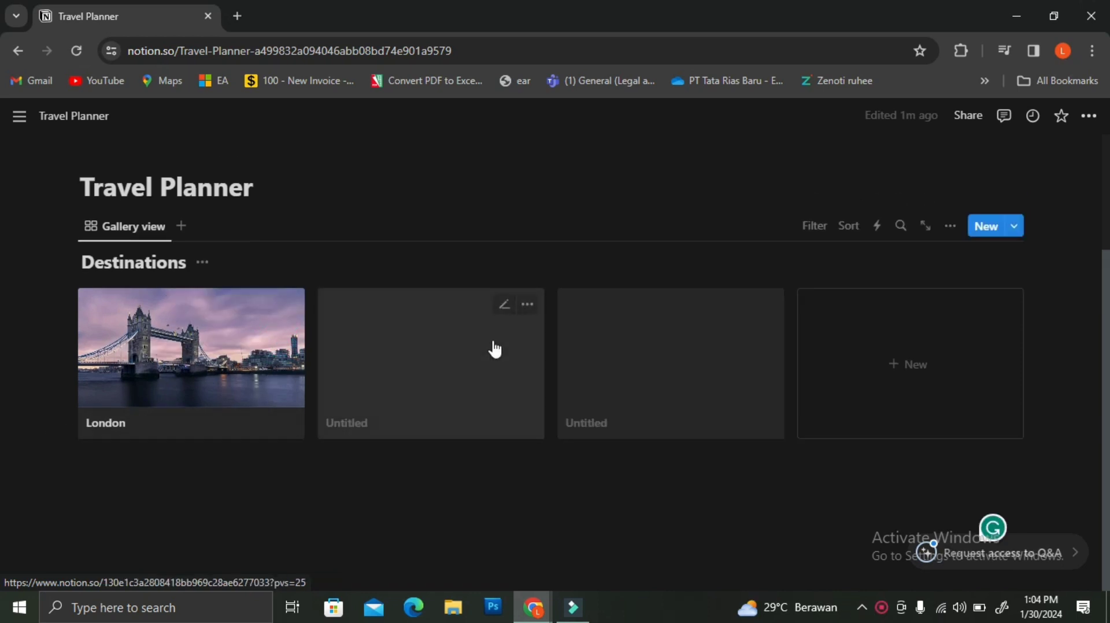
Delete the two untitled cards from the Destinations gallery
left_click(525, 306)
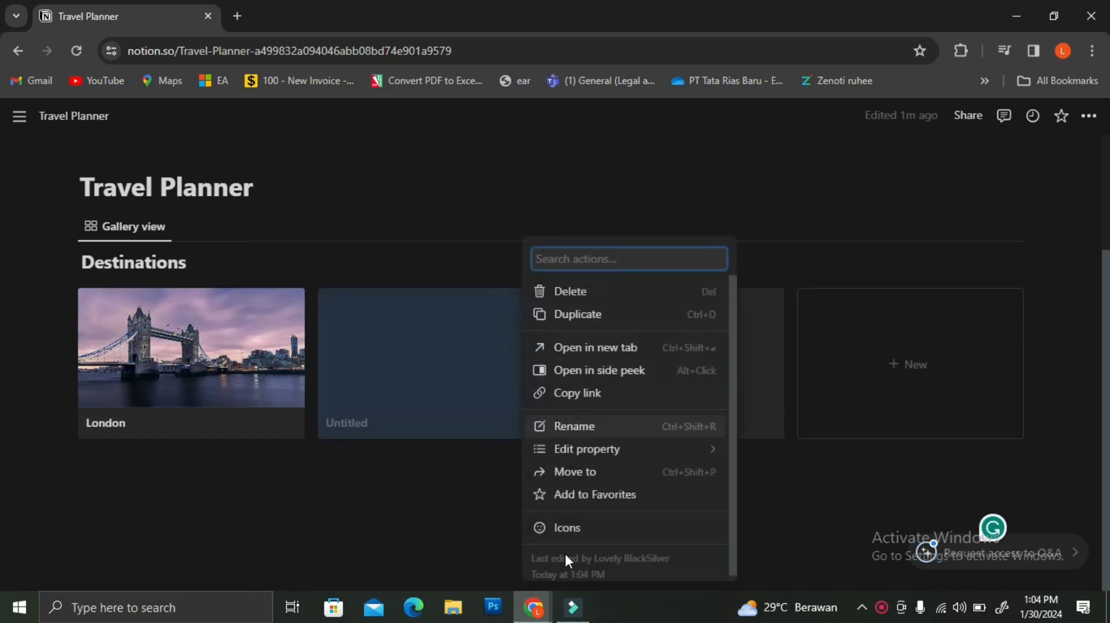
left_click(631, 307)
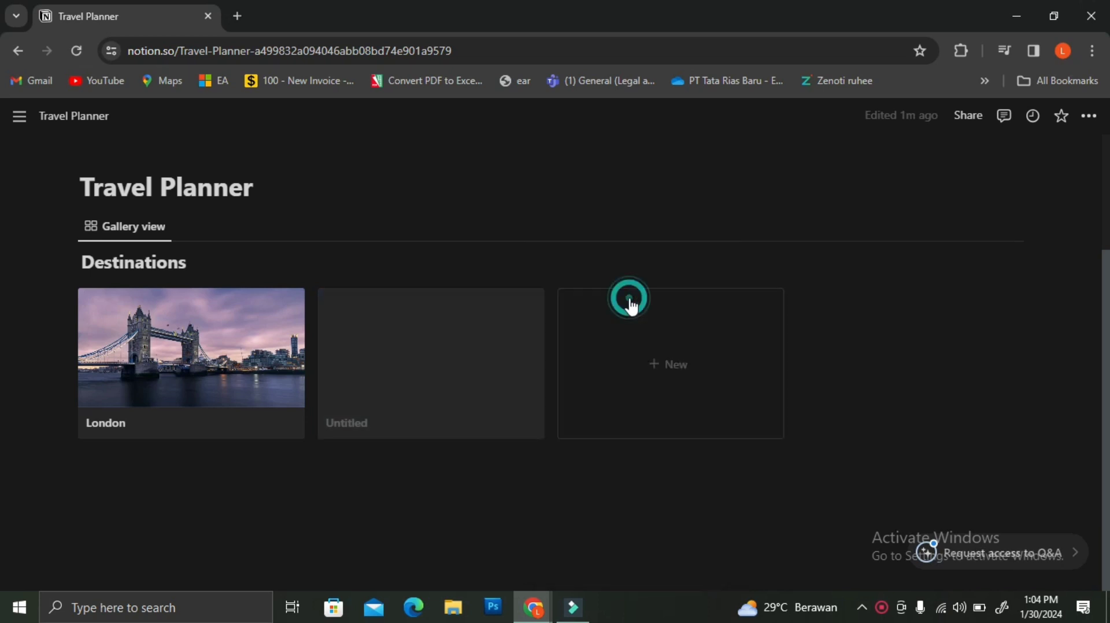
left_click(529, 301)
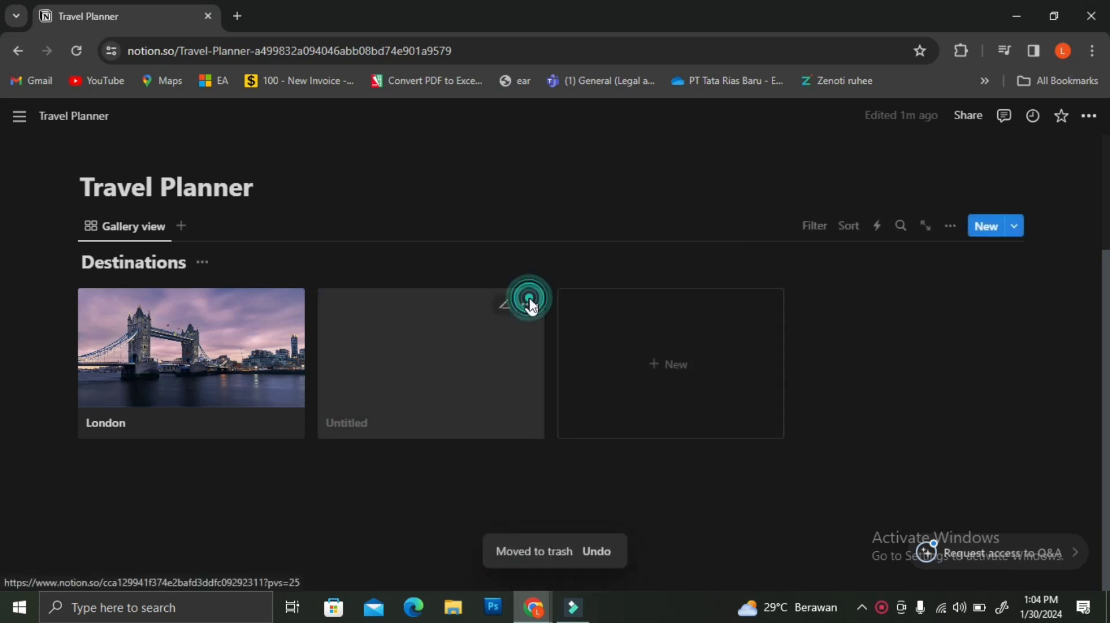
left_click(635, 299)
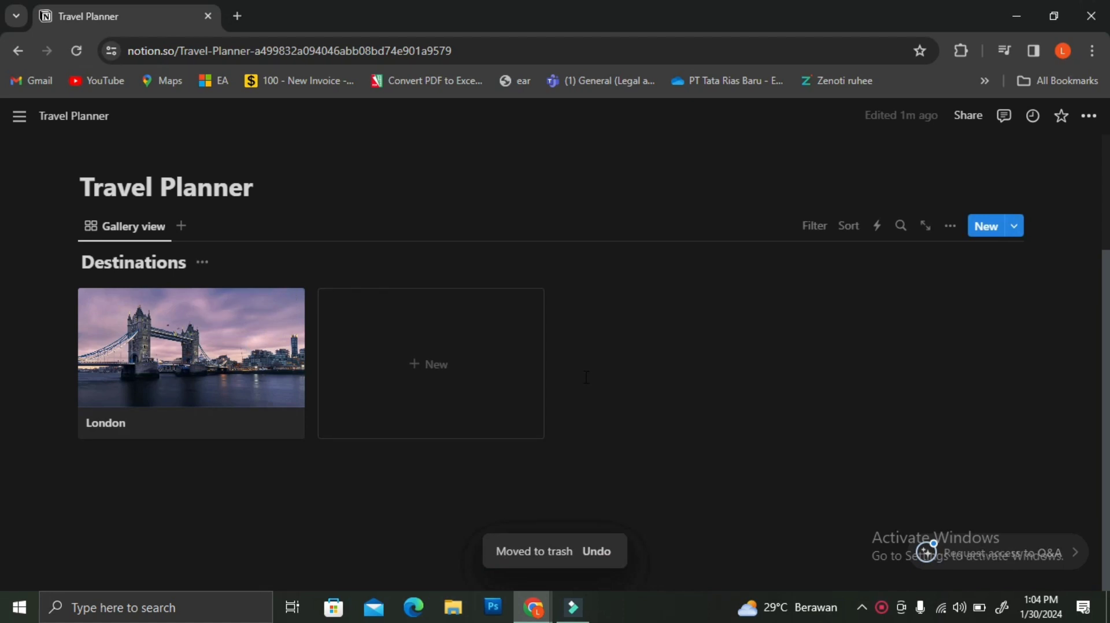
Insert a table view database below the Destinations gallery
left_click(217, 473)
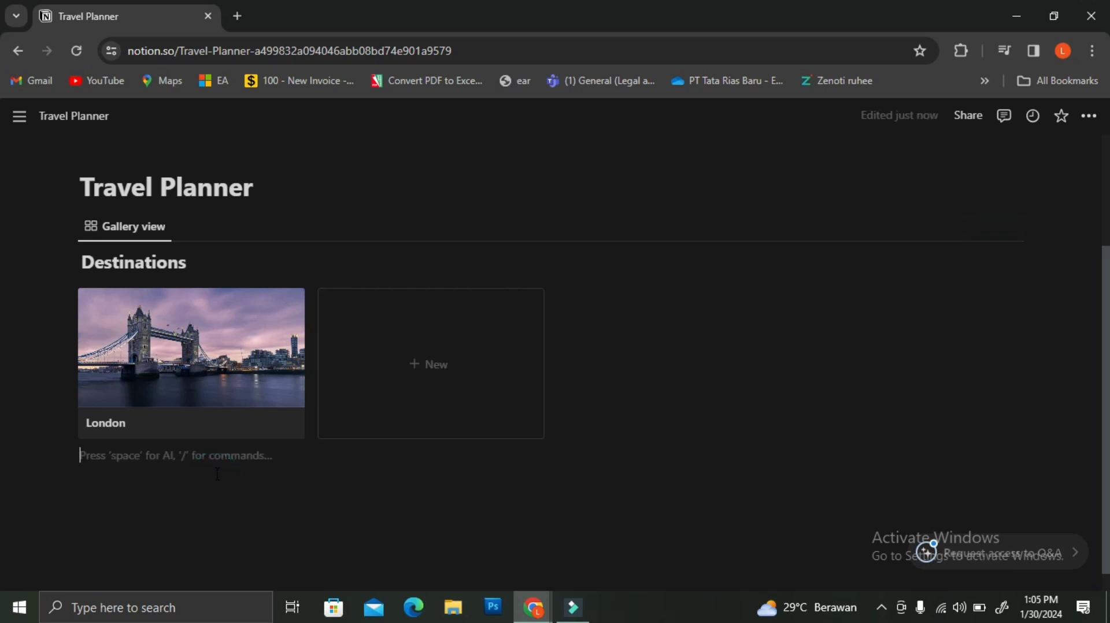
type("/data")
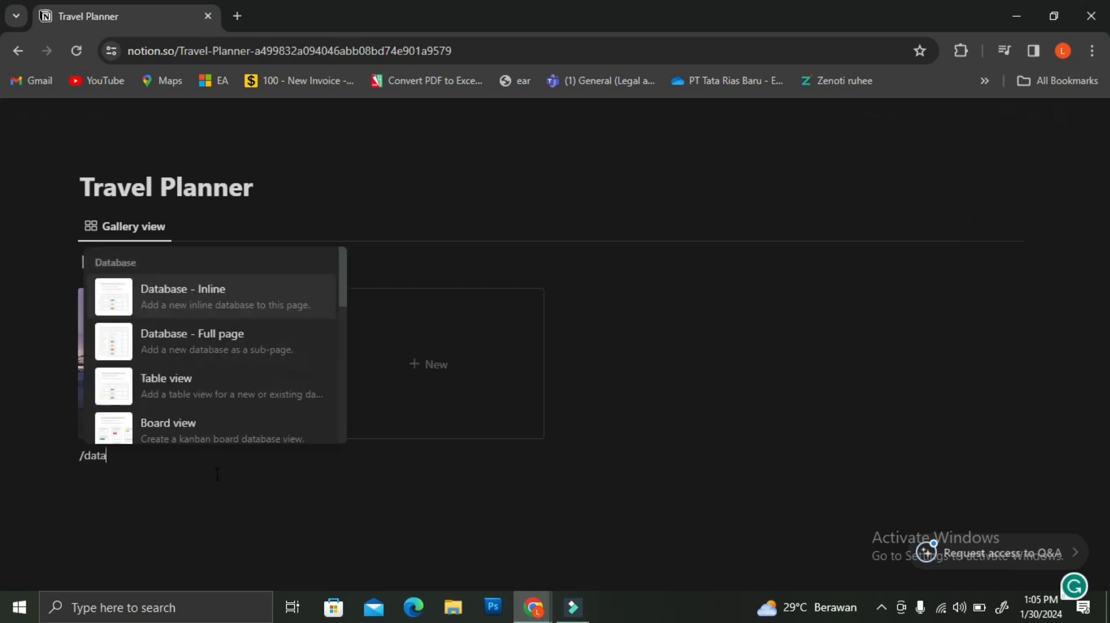
left_click(231, 370)
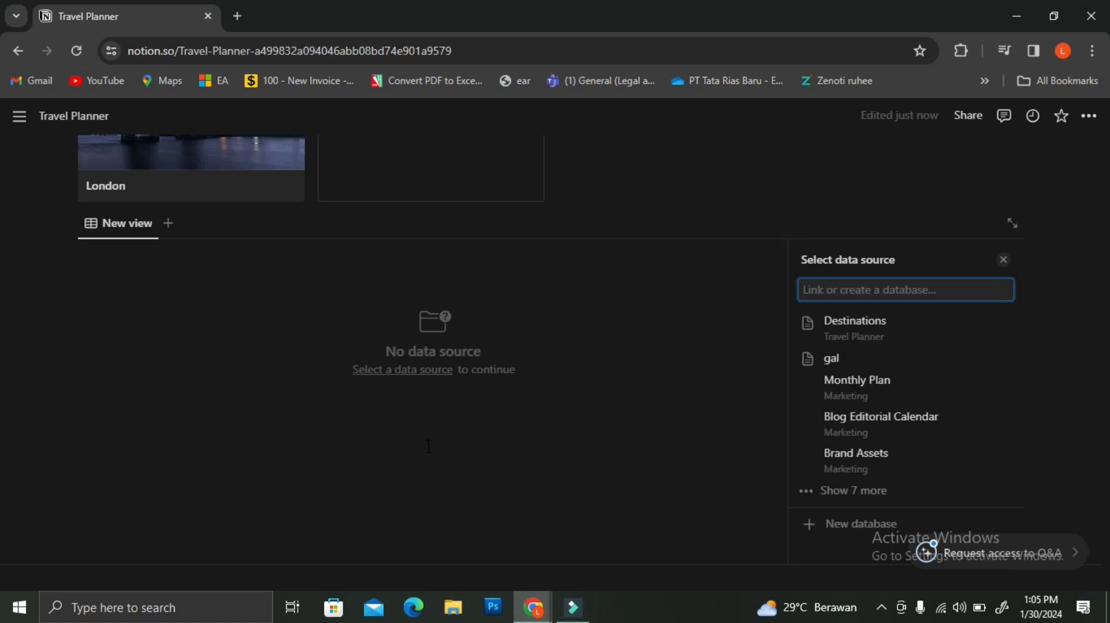
Create a new database as the table's data source and title it "Itinerary"
left_click(804, 538)
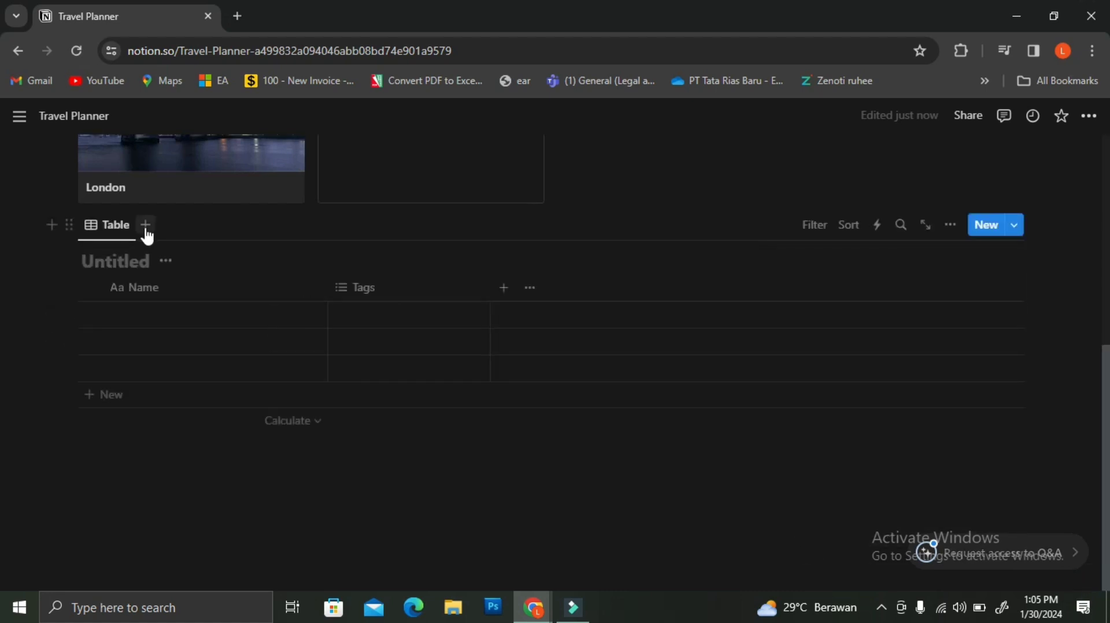
mouse_move(3, 325)
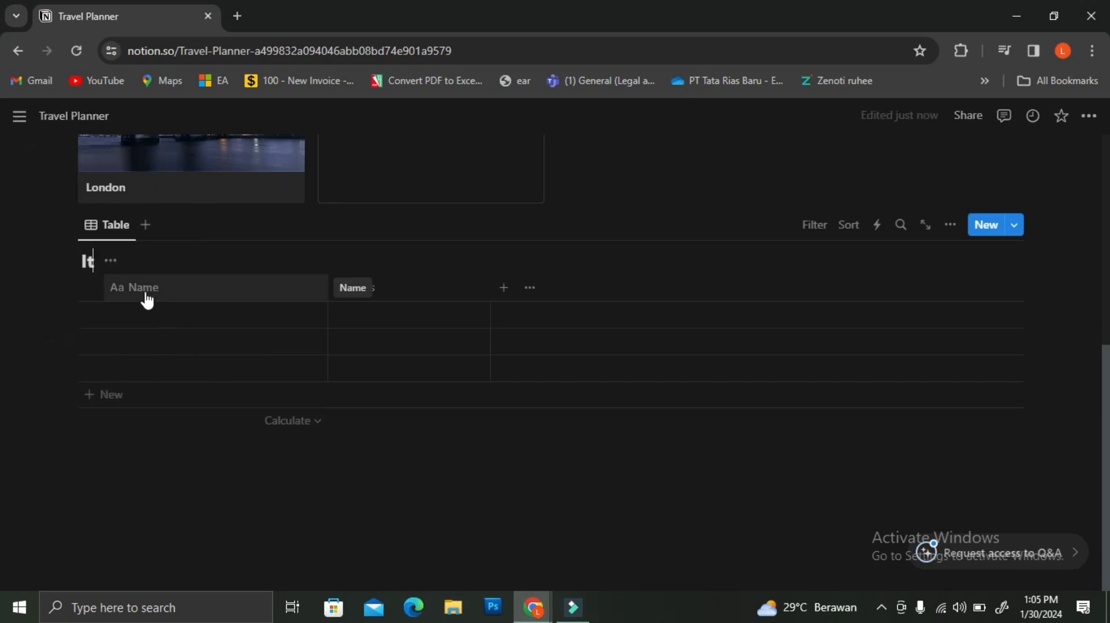
type("in")
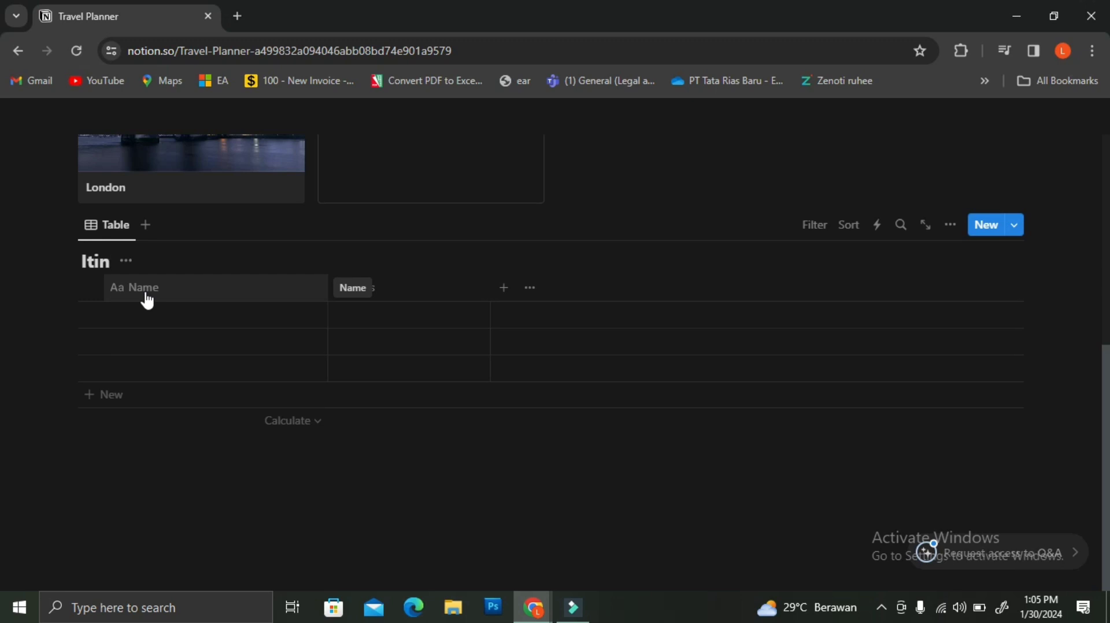
type("erary")
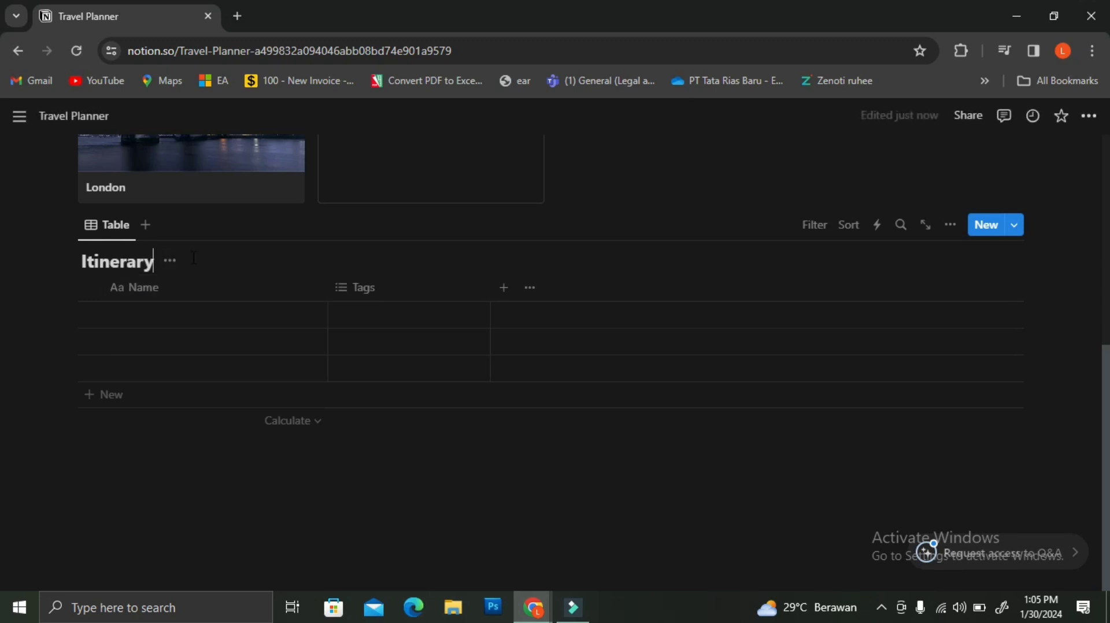
Rename the Itinerary table's Name column as "Desrination"
scroll(196, 261, "up", 1)
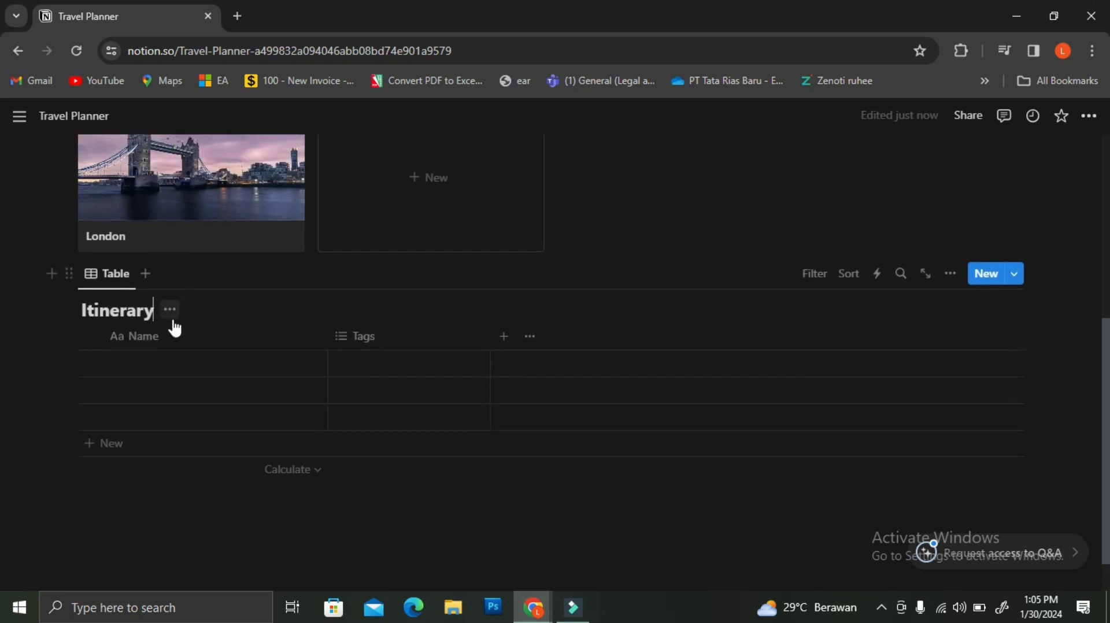
left_click(162, 334)
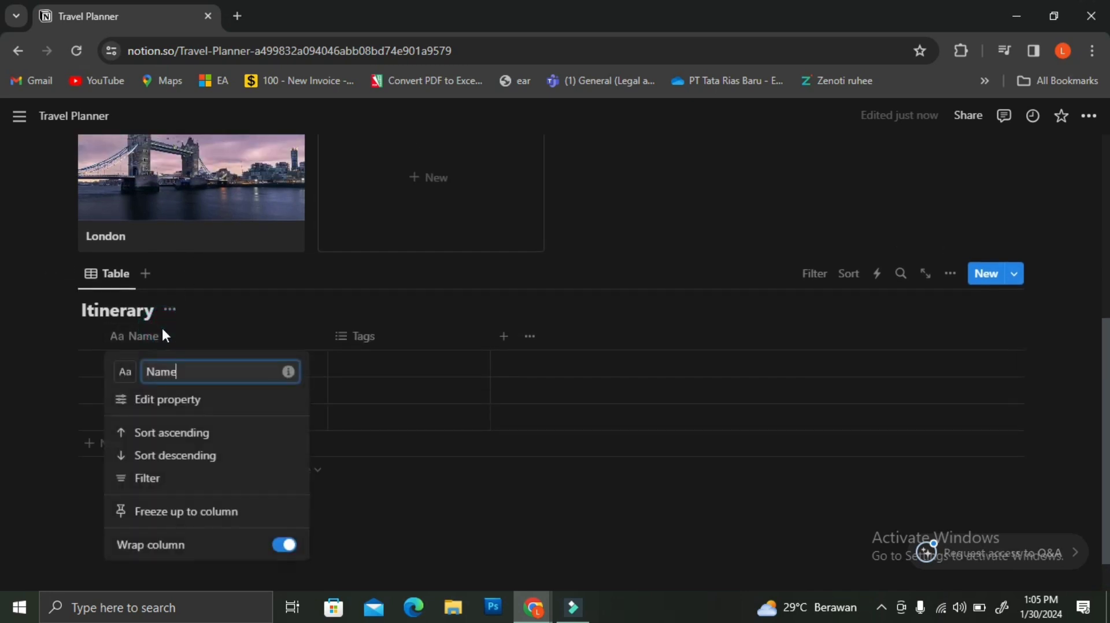
left_click_drag(205, 378, 106, 358)
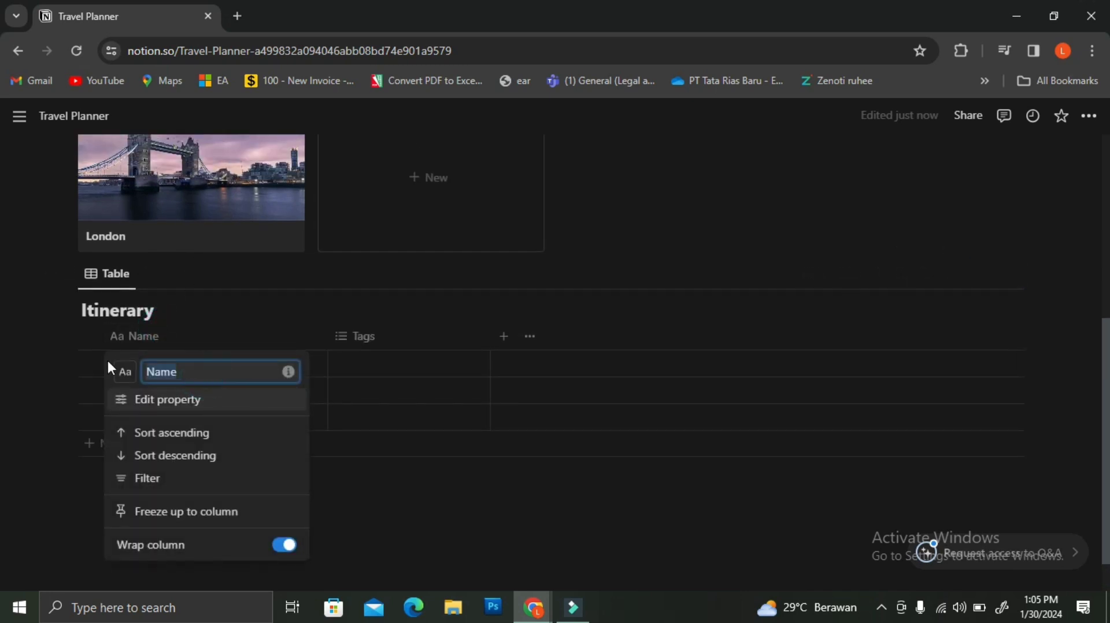
type("D")
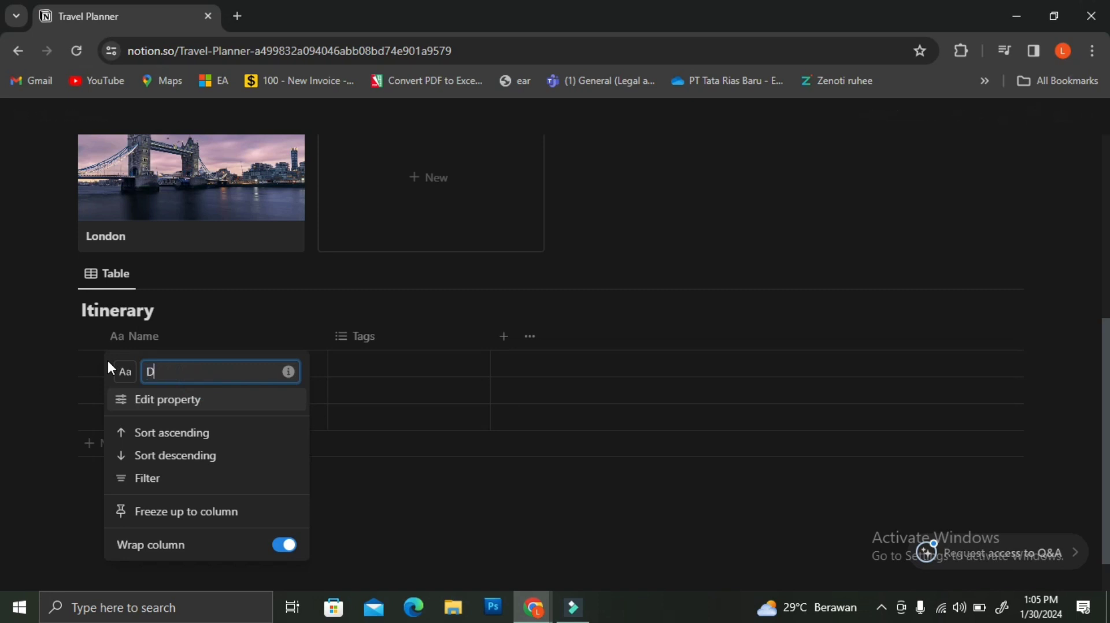
type("esrination")
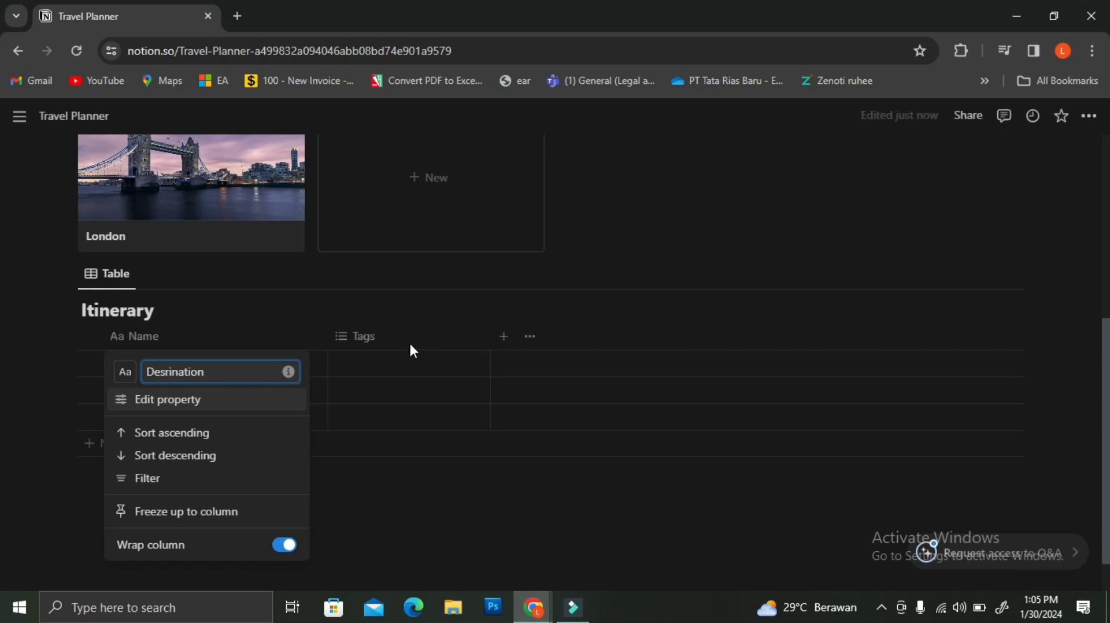
left_click(398, 353)
Add a Date property to the Itinerary table and move its column ahead of Tags
left_click(507, 341)
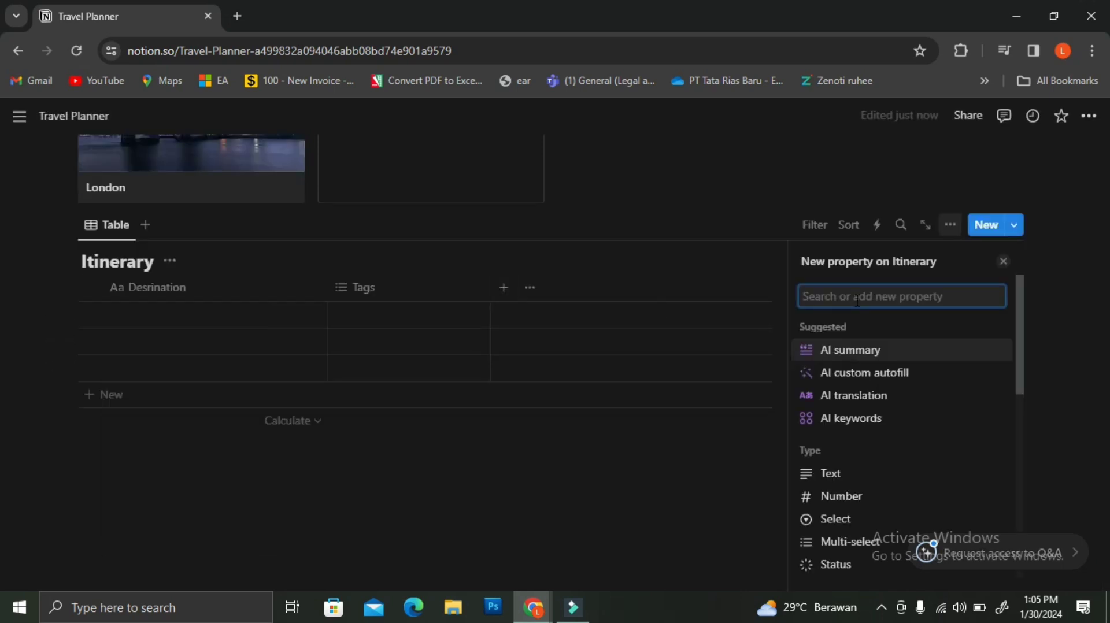
type("dat")
left_click(836, 359)
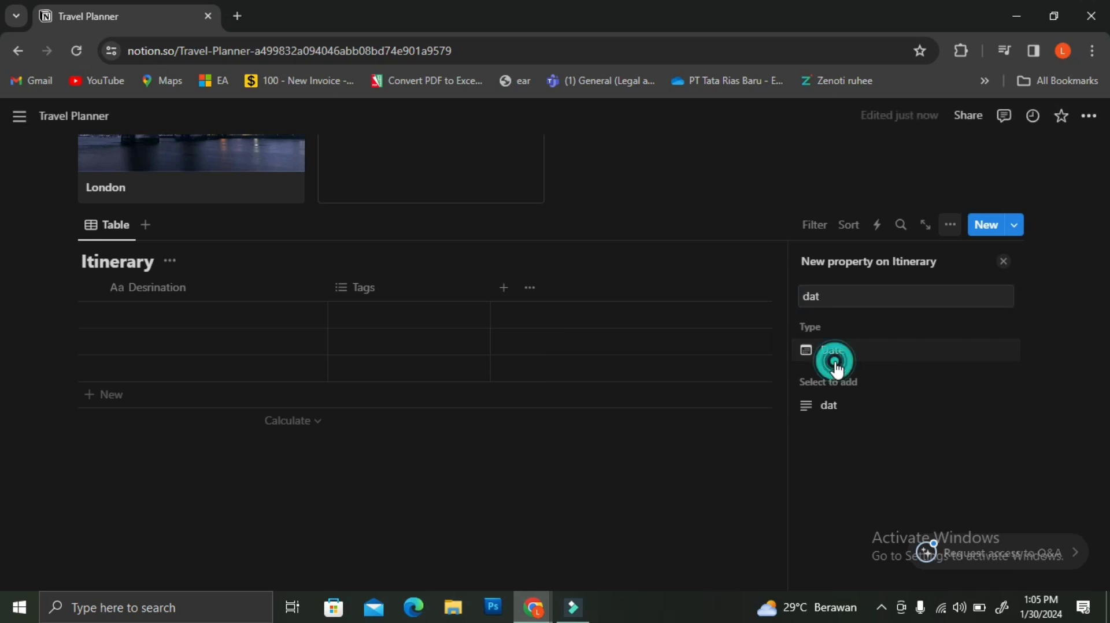
left_click_drag(554, 291, 412, 289)
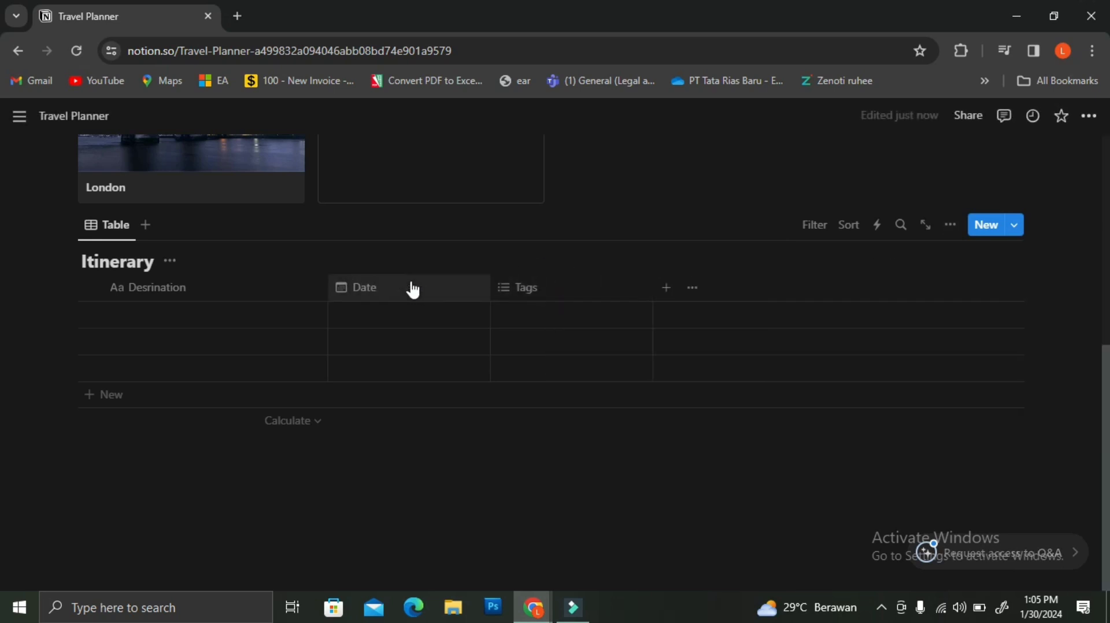
Correct the Itinerary table's first column name to "Destination"
left_click(201, 292)
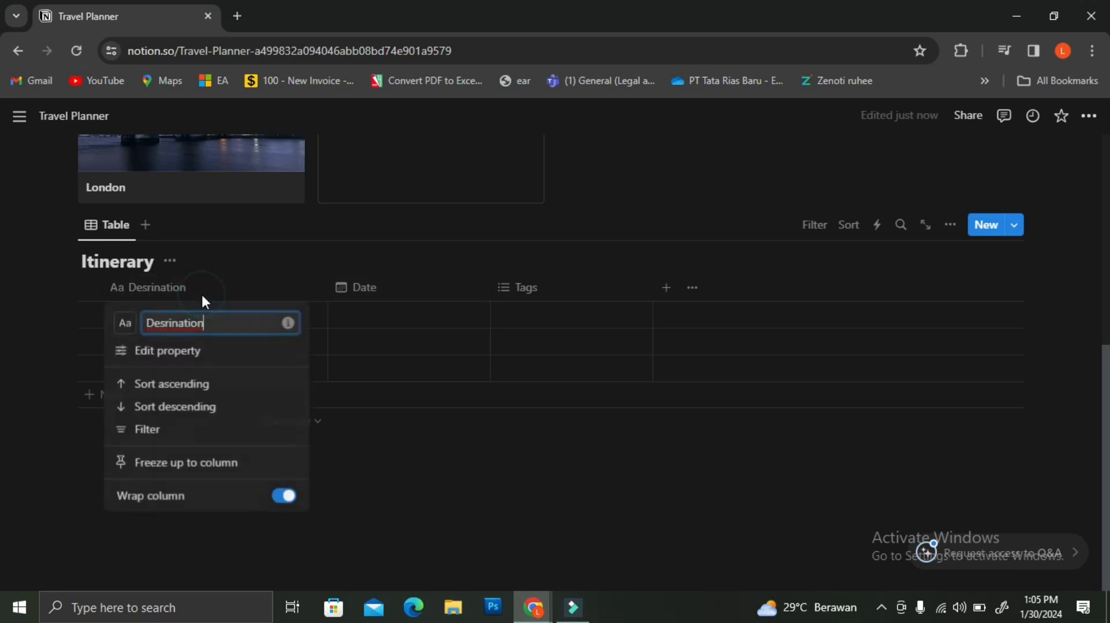
left_click(169, 322)
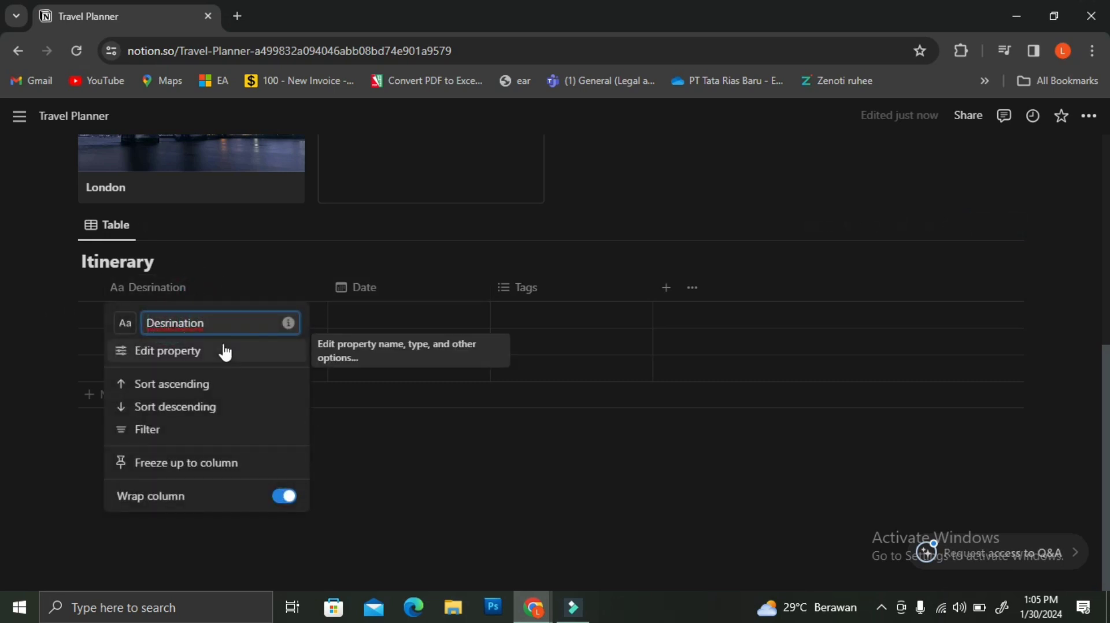
key("BackSpace")
type("t")
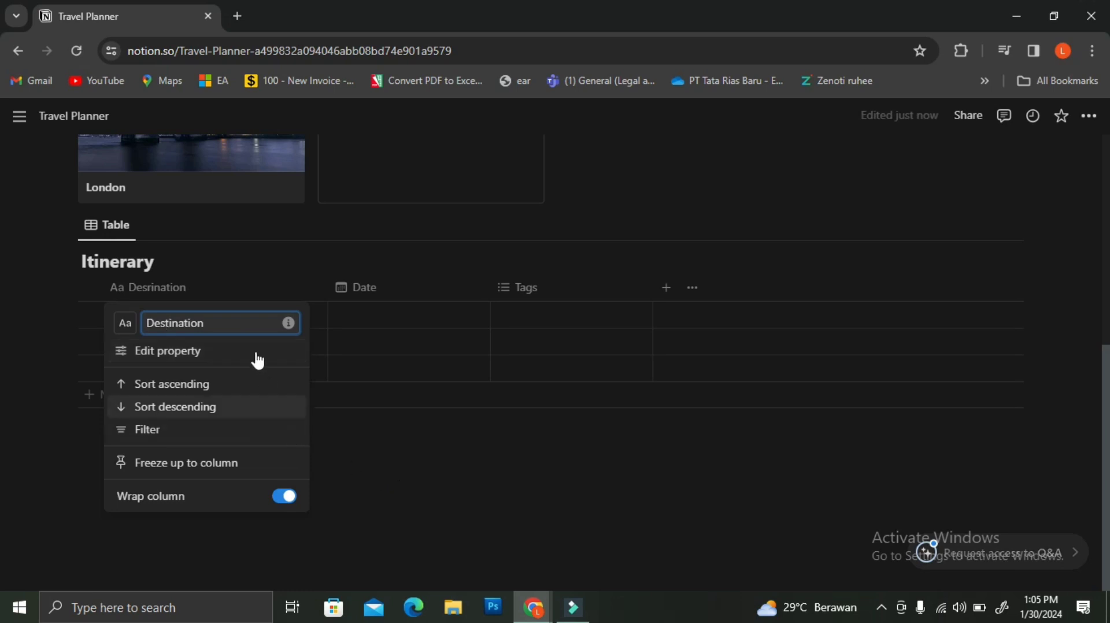
left_click(359, 475)
Enter "London (5 Days 4 Nights)" as the destination in the first row of the Itinerary table
left_click(207, 307)
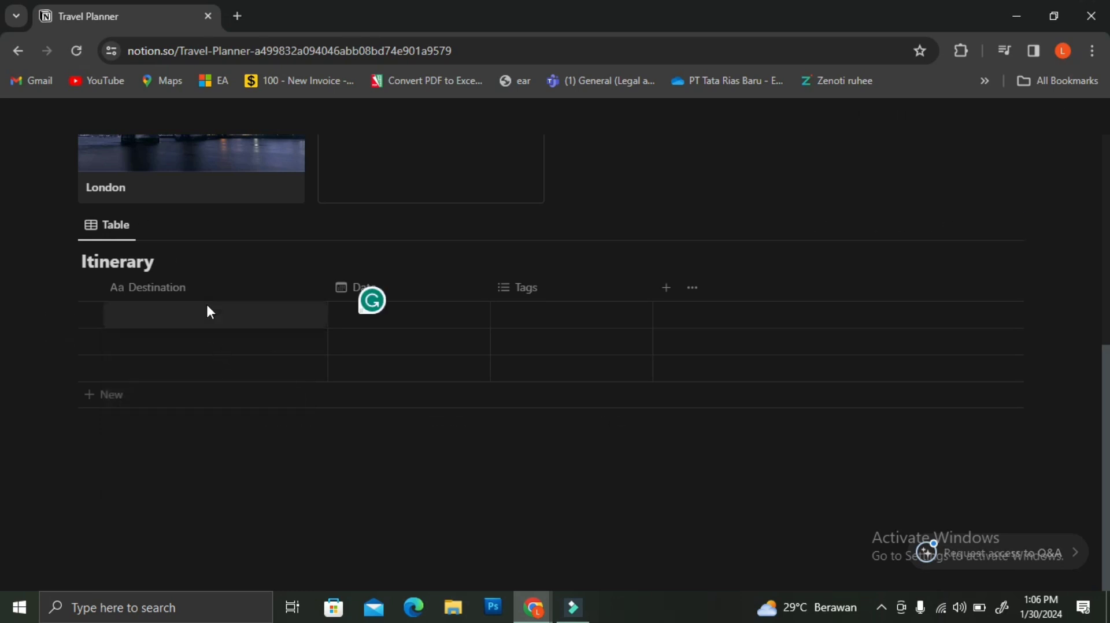
type("Lob")
key("BackSpace")
type("ndon")
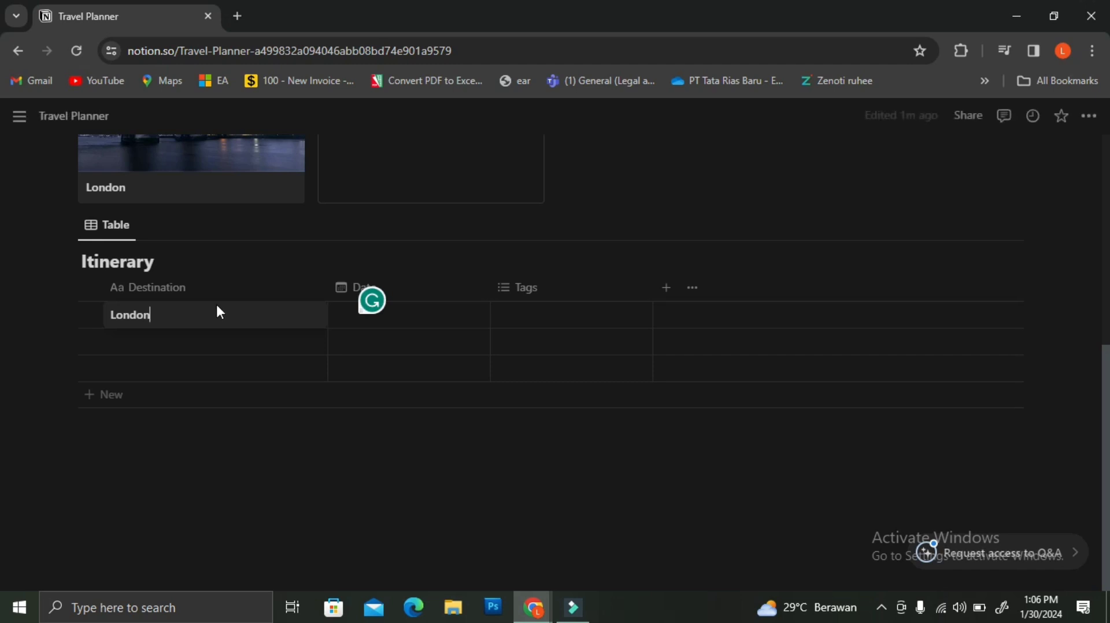
type(" (")
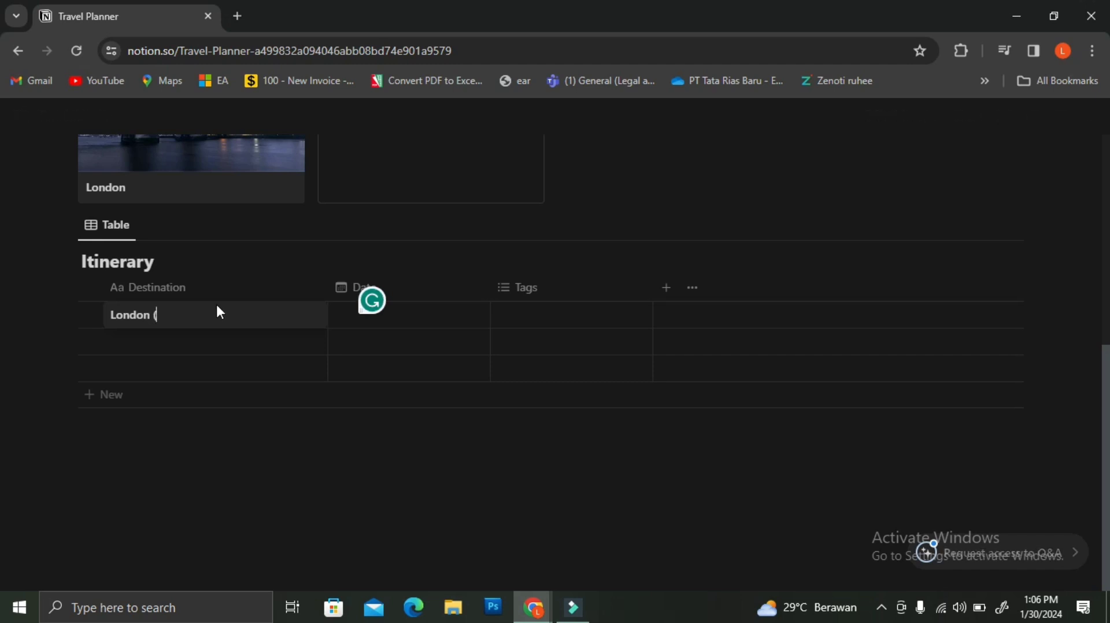
type("4")
key("BackSpace")
type("5 ")
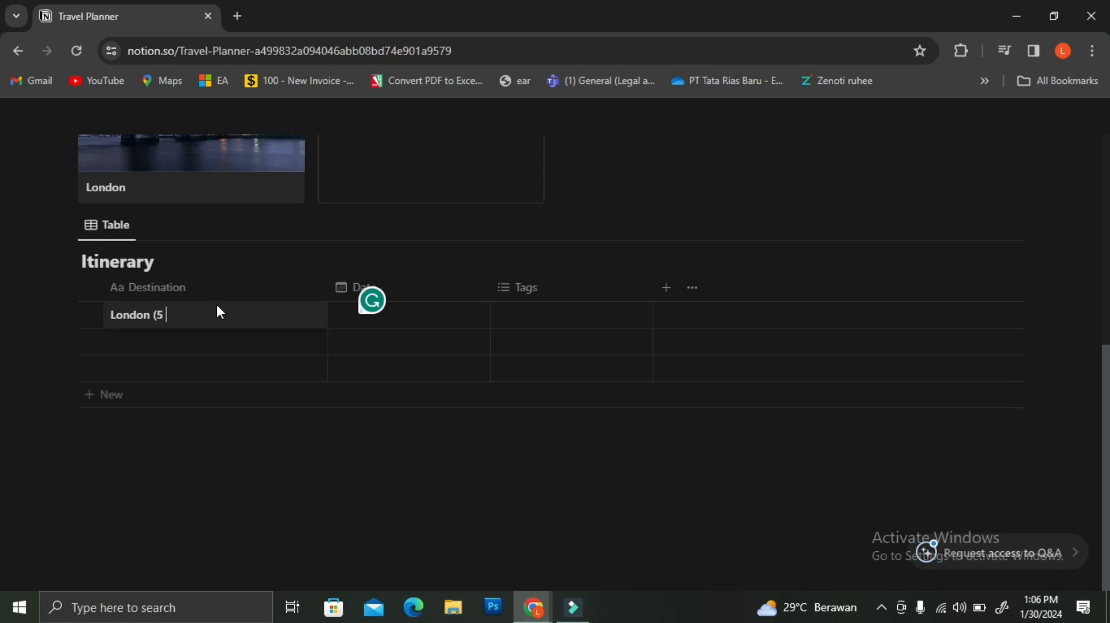
type("Days")
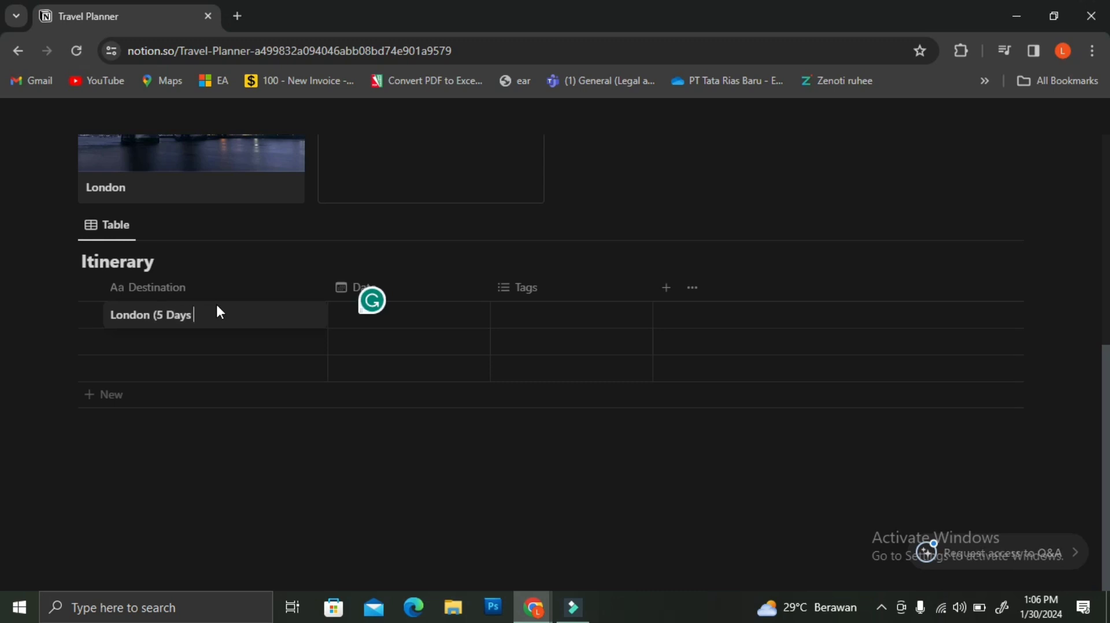
type(" 4 Night")
type("s")
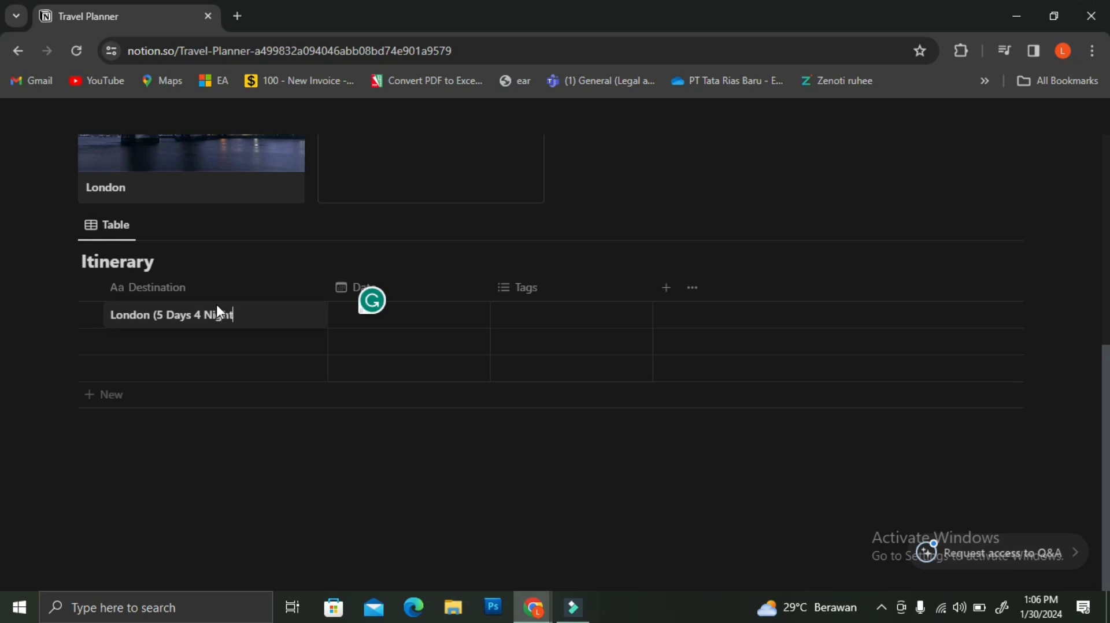
type(")")
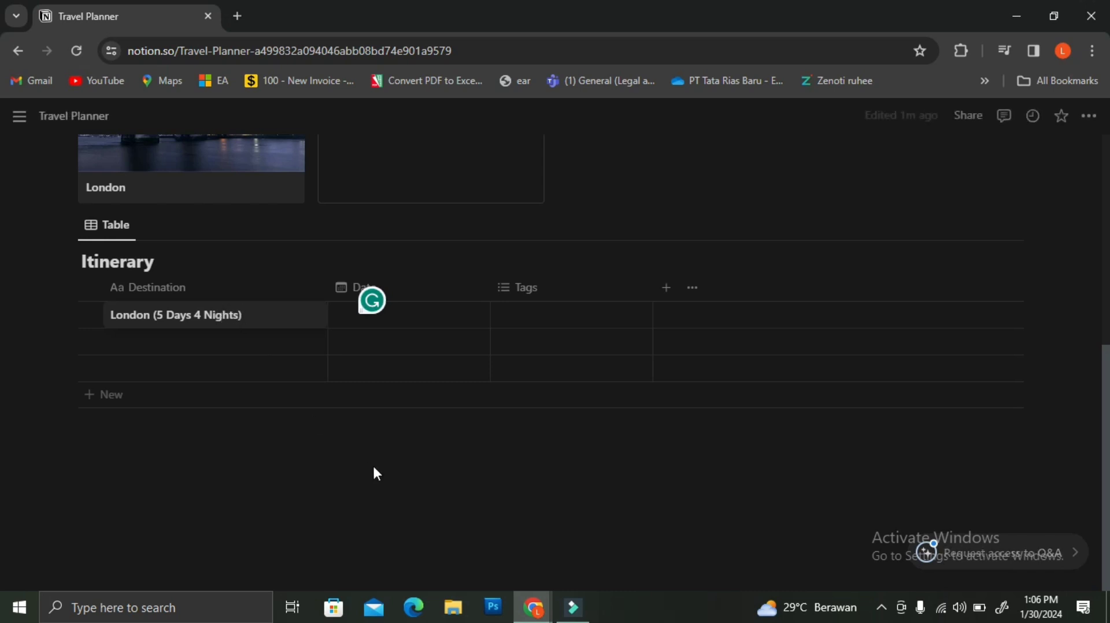
Set the London row's date range from February 19, 2024 to February 23, 2024, with an end date enabled
left_click(435, 315)
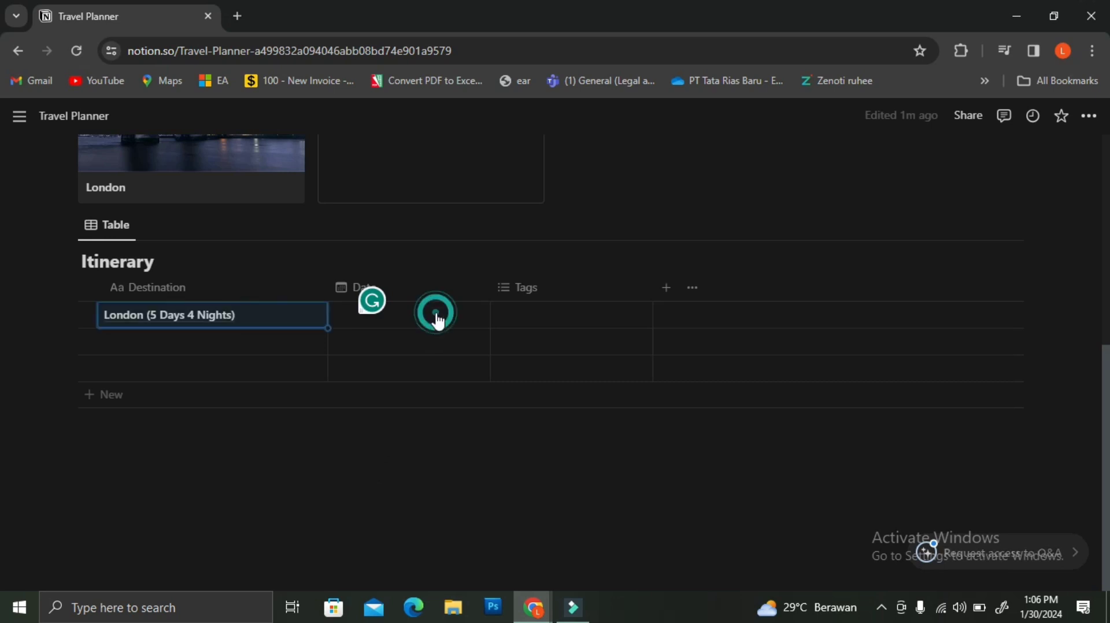
left_click(438, 320)
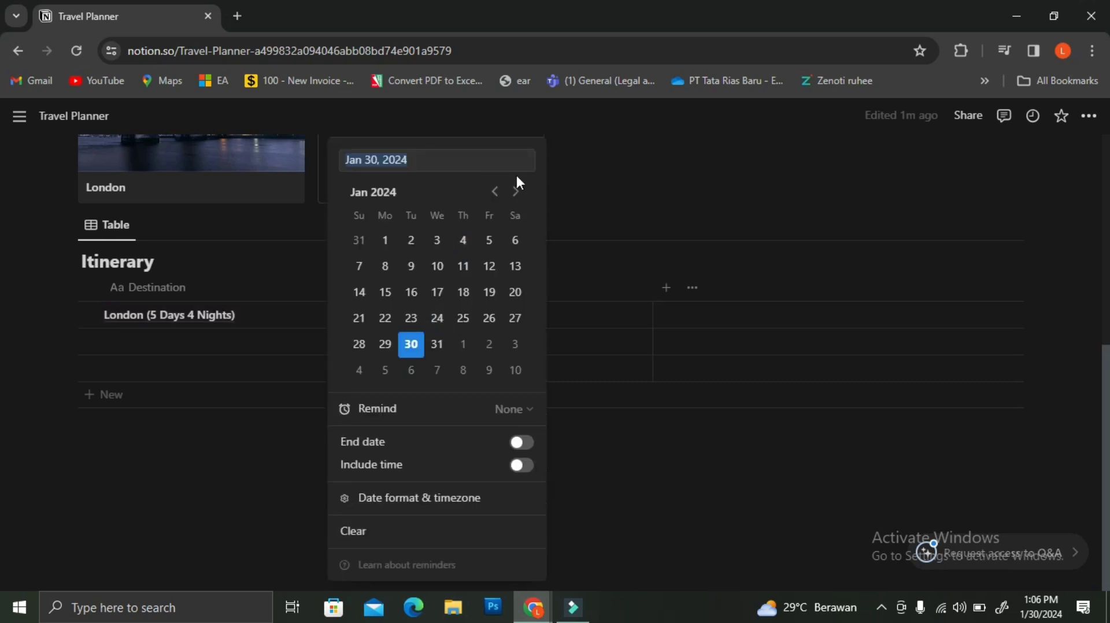
left_click(516, 192)
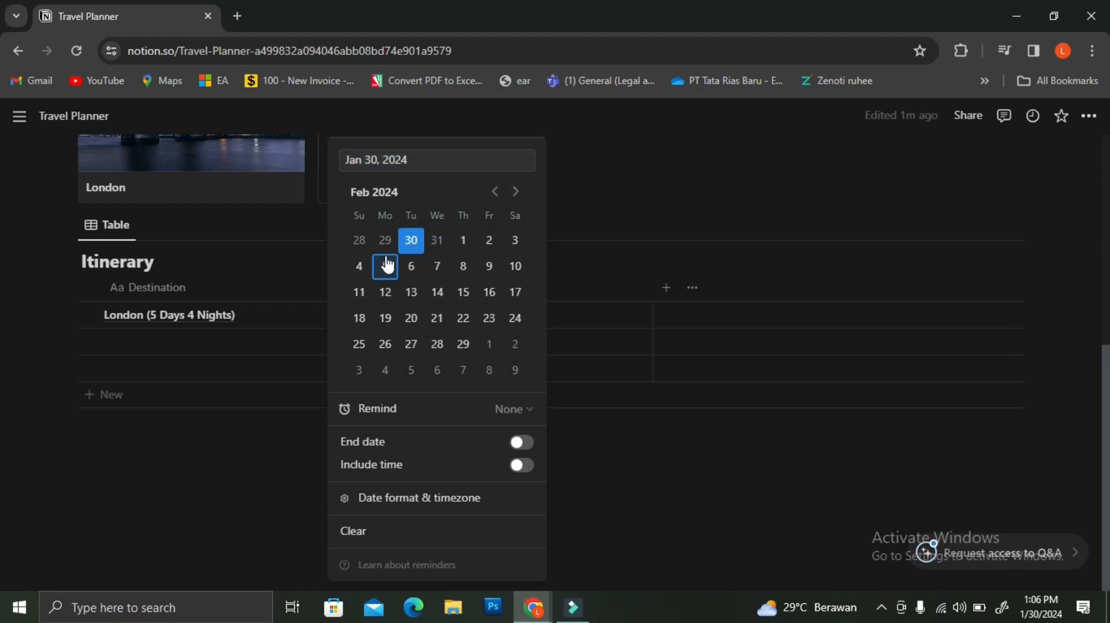
left_click(384, 318)
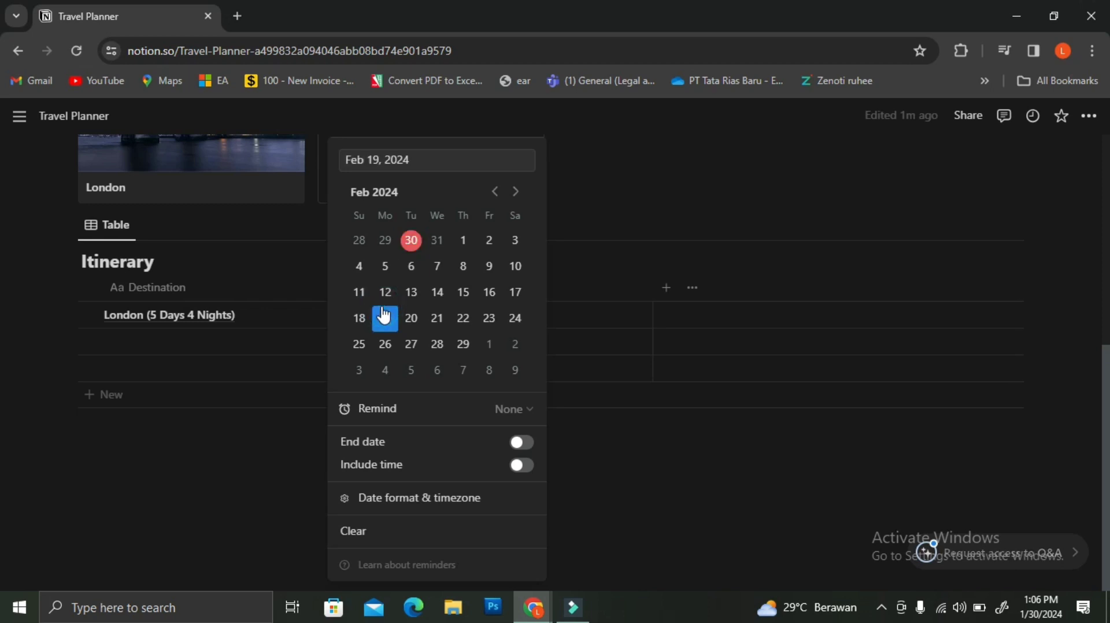
left_click(520, 444)
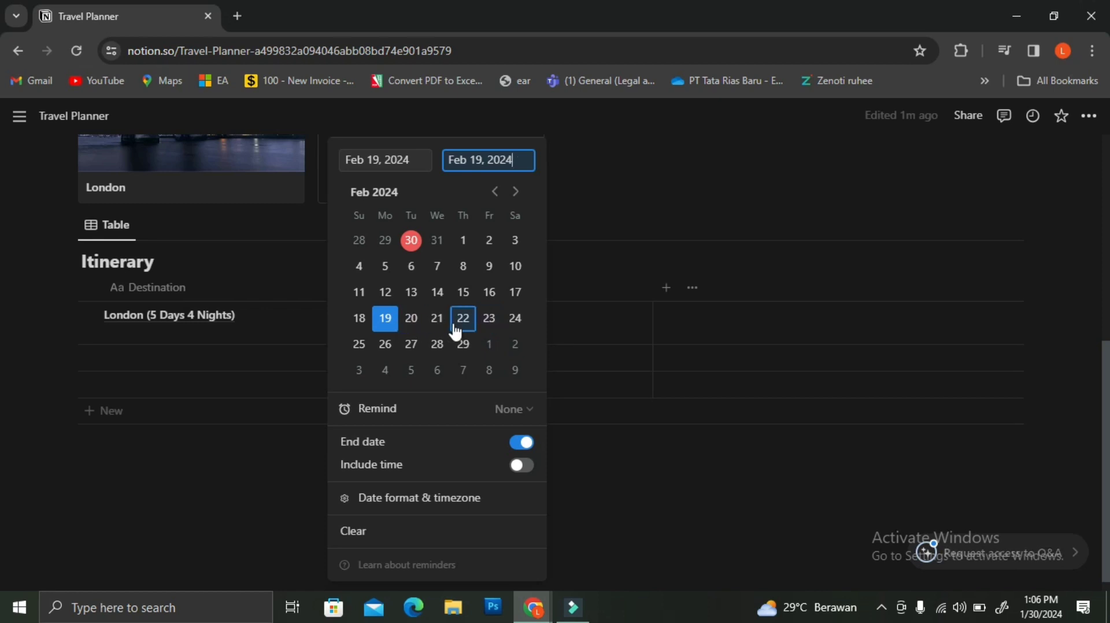
left_click(489, 319)
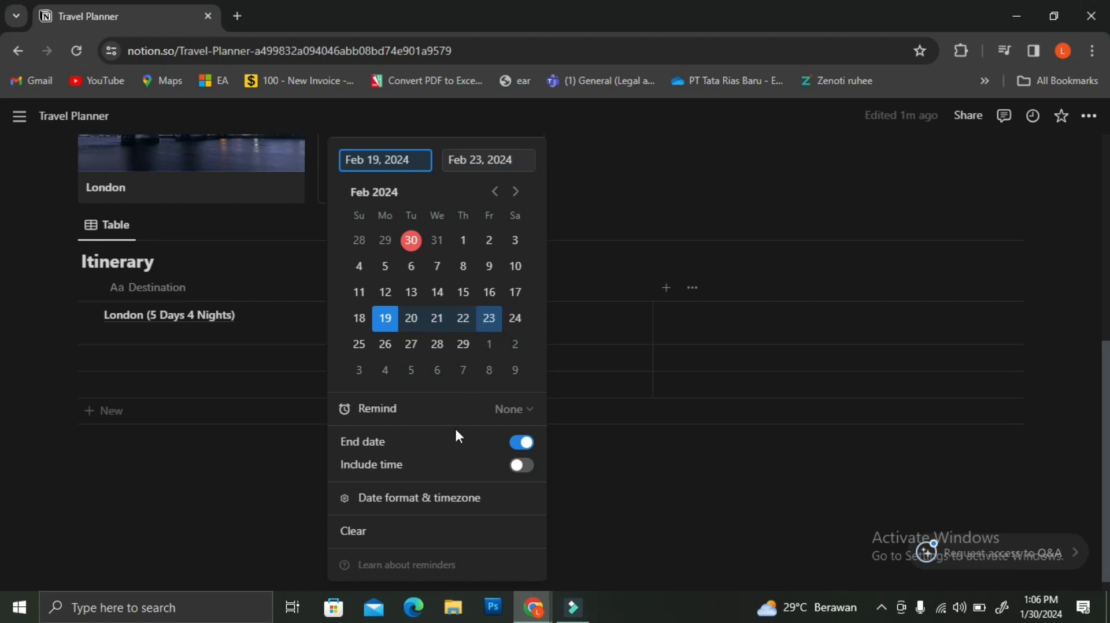
left_click(189, 488)
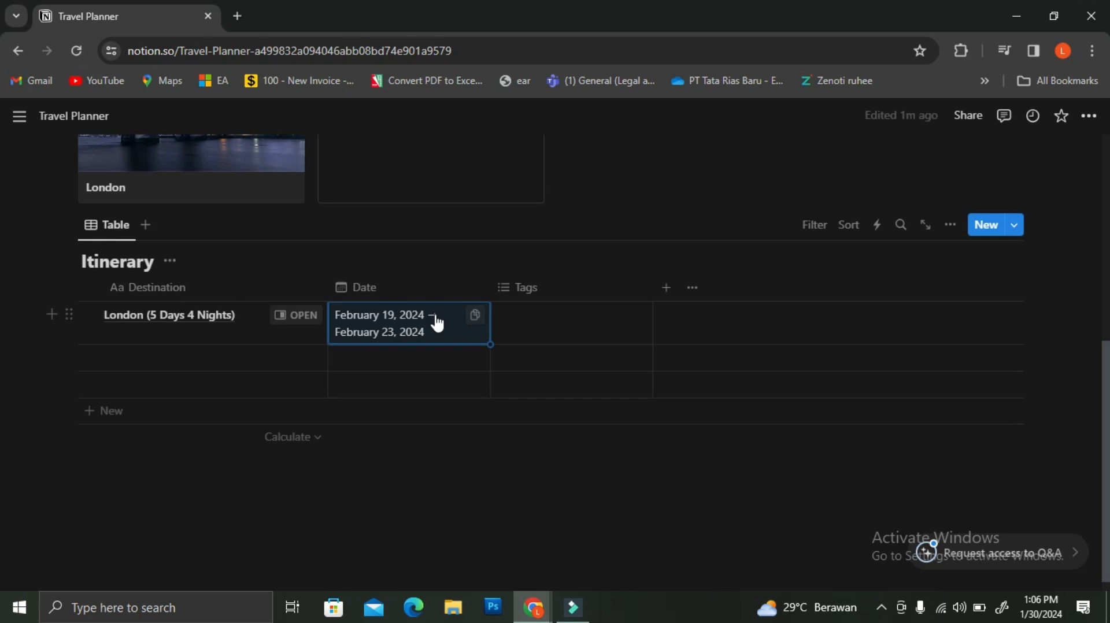
Create the tag options Solo, Family and Business from the London row, leaving only Business assigned to it
left_click(551, 332)
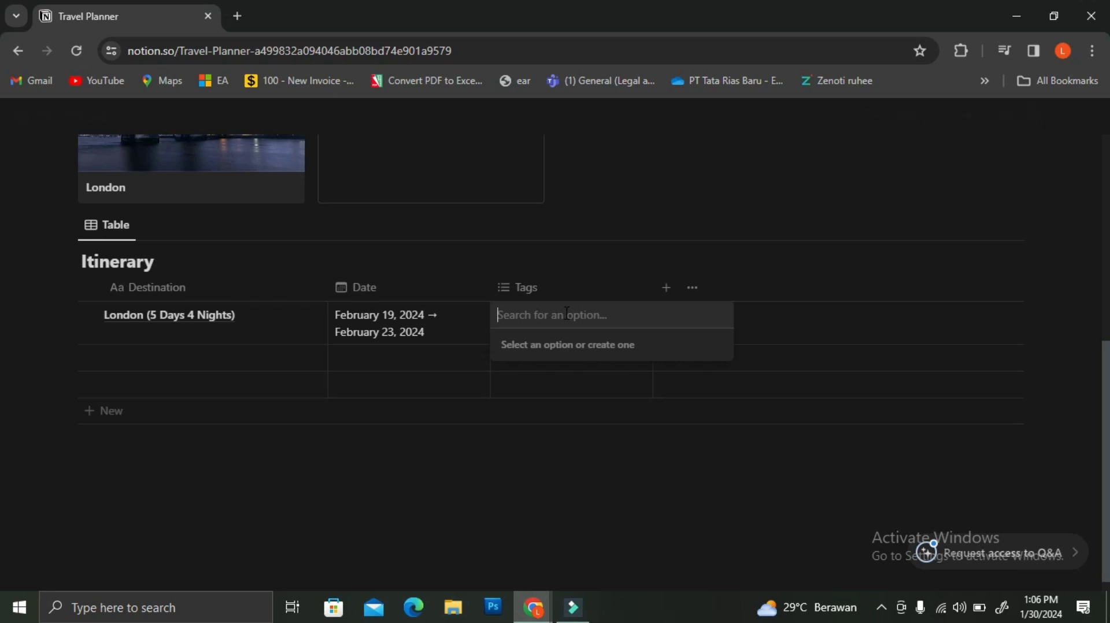
type("Solo")
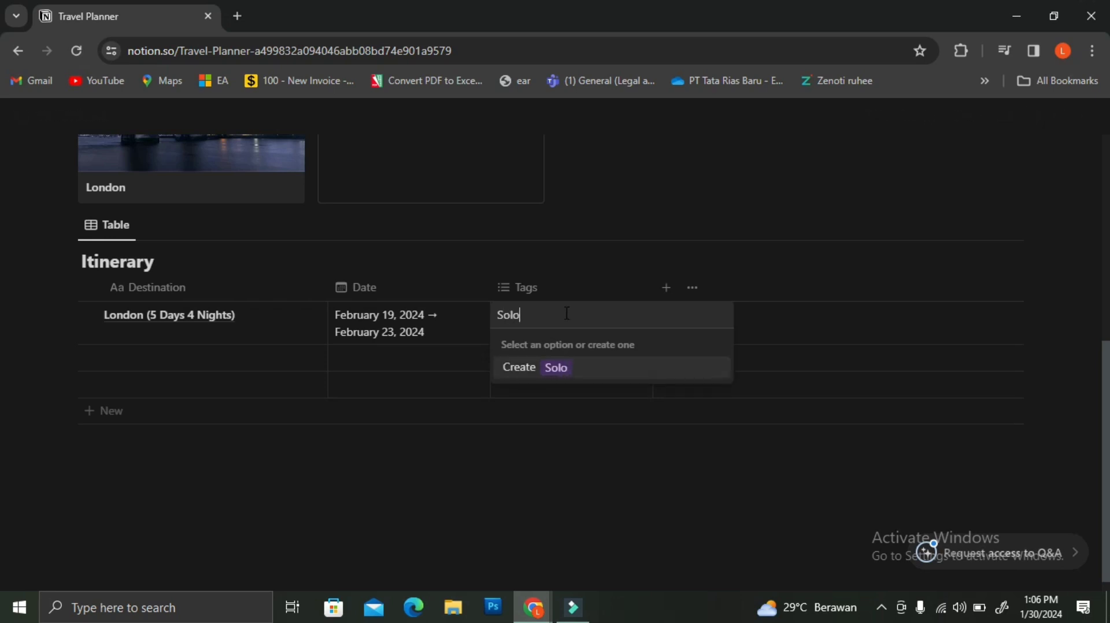
left_click(559, 368)
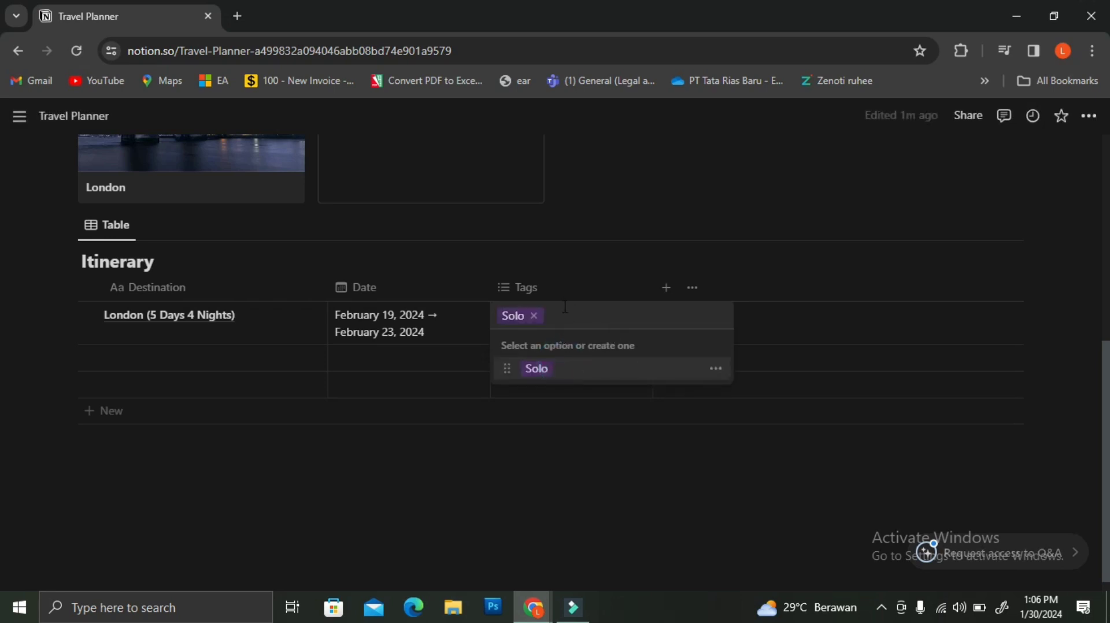
left_click(534, 316)
type("F")
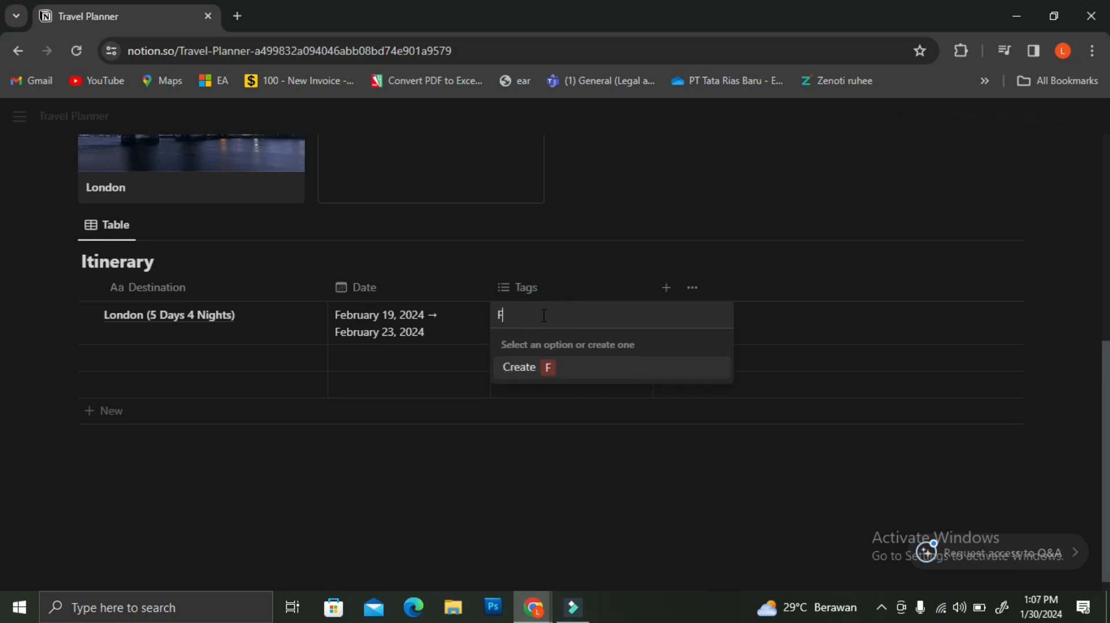
type("amily")
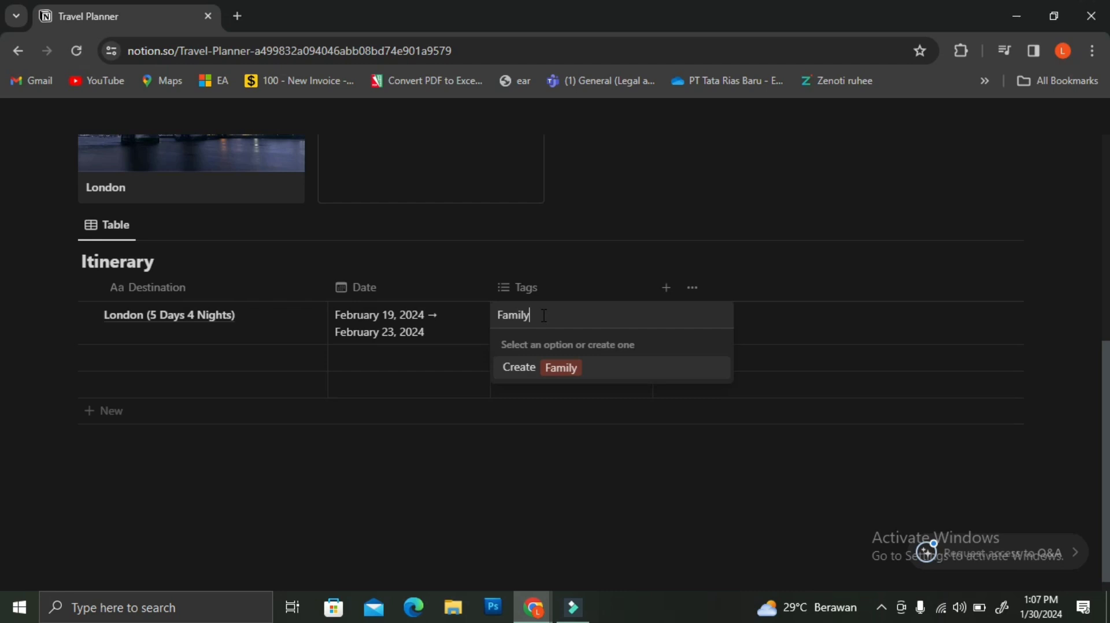
left_click(560, 373)
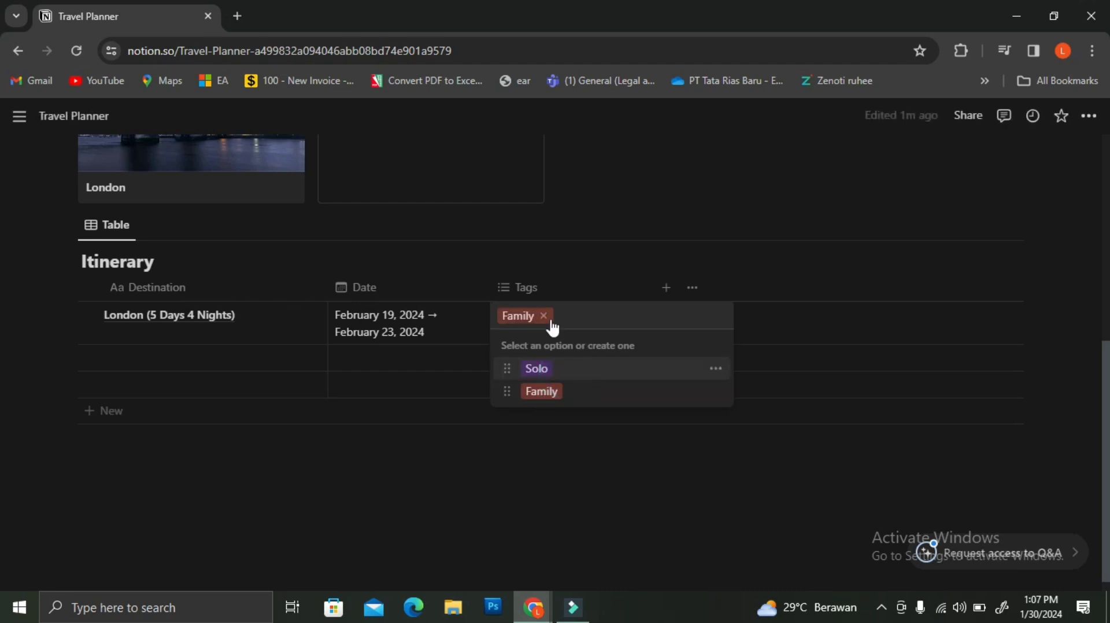
left_click(543, 315)
type("Business")
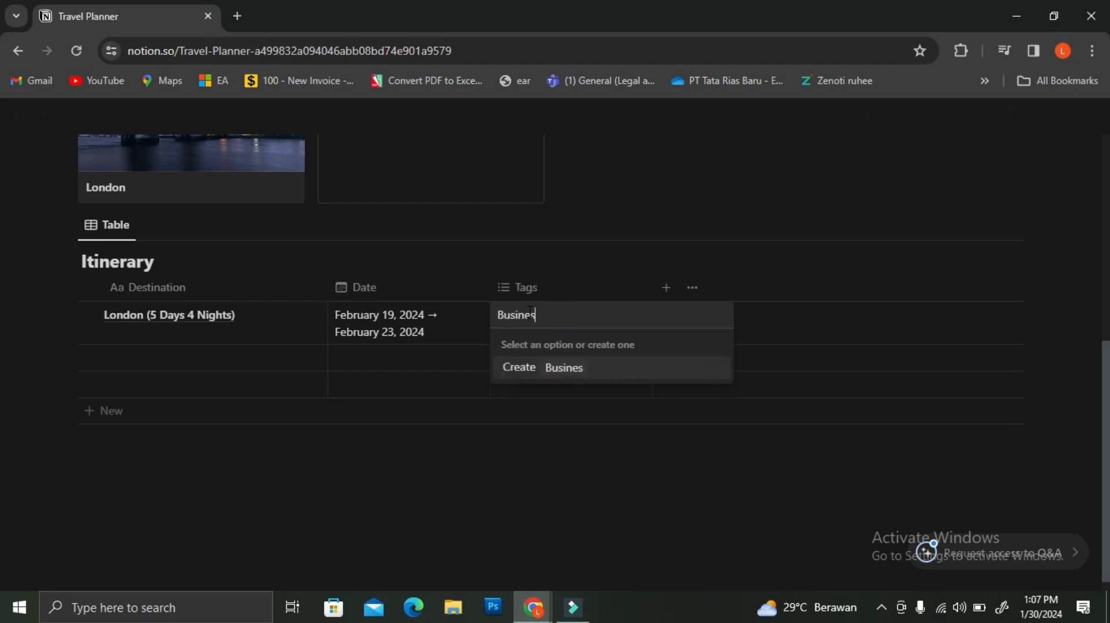
left_click(553, 373)
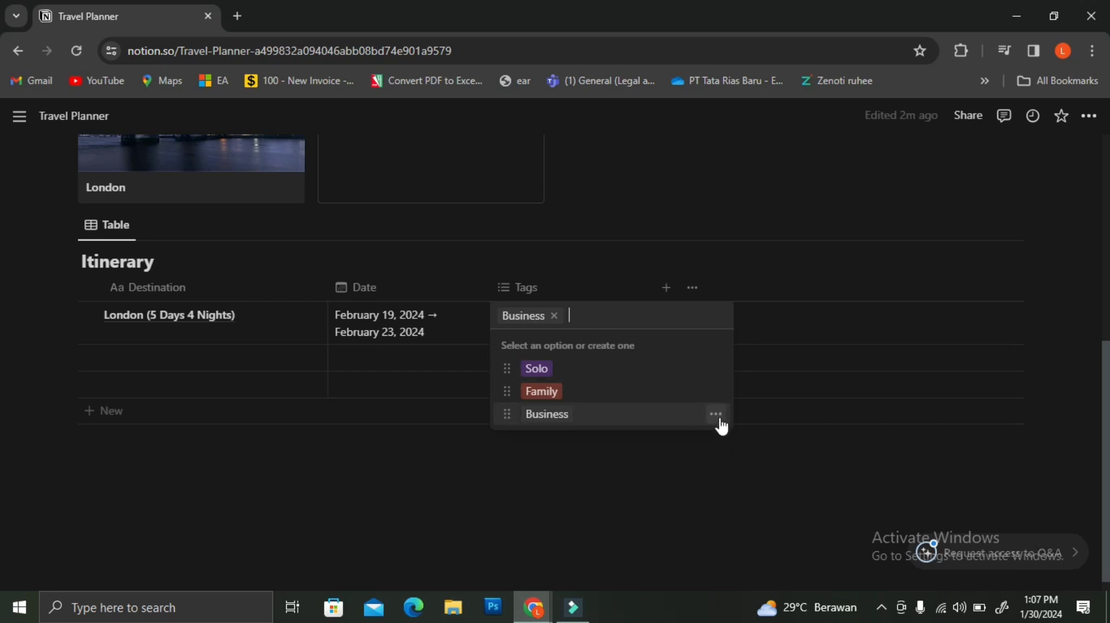
Change the Business tag's color to Green and close the tag options
left_click(717, 415)
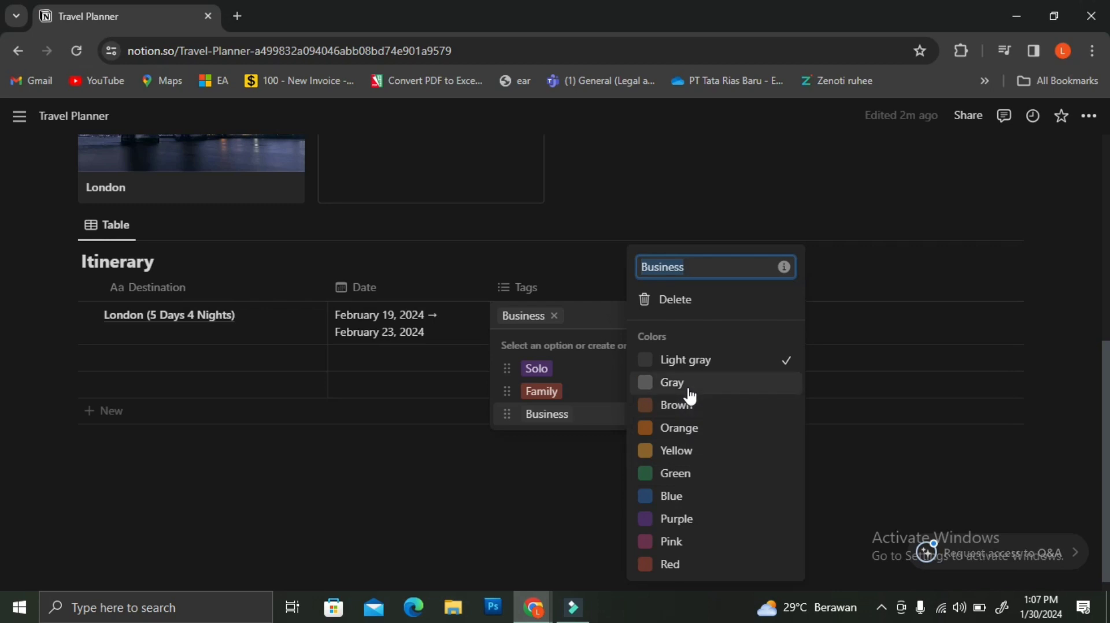
left_click(664, 474)
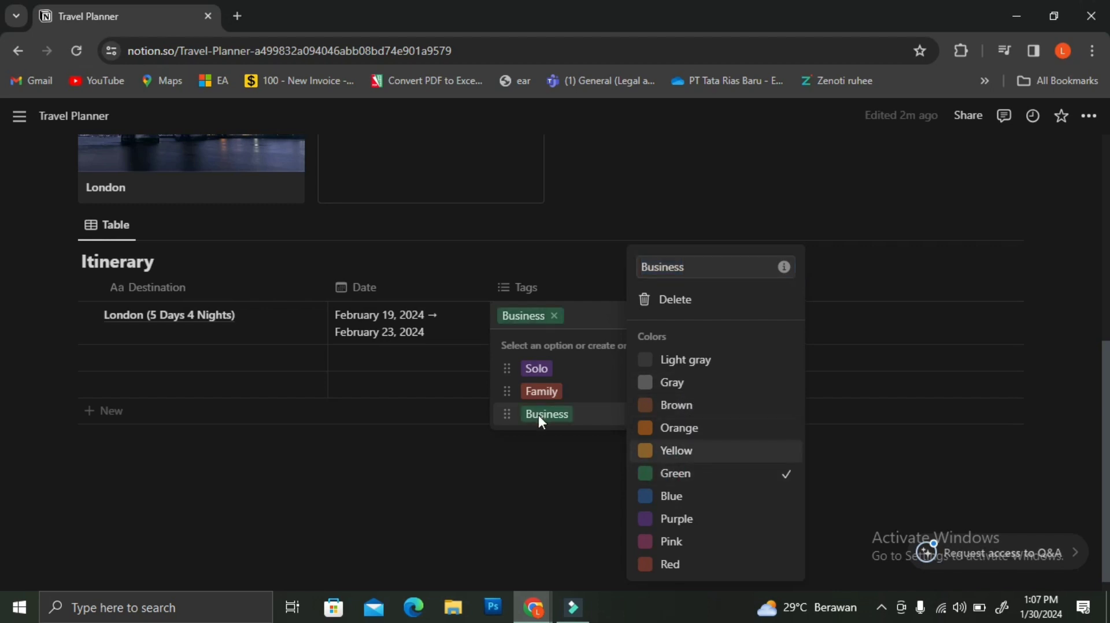
left_click(576, 421)
left_click(597, 415)
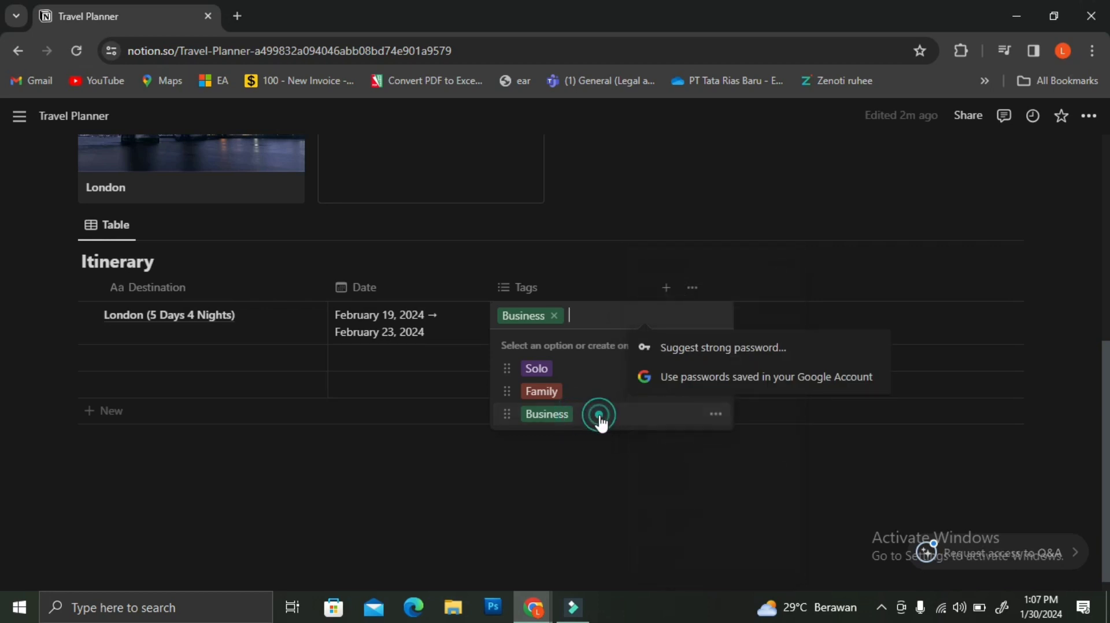
left_click(622, 462)
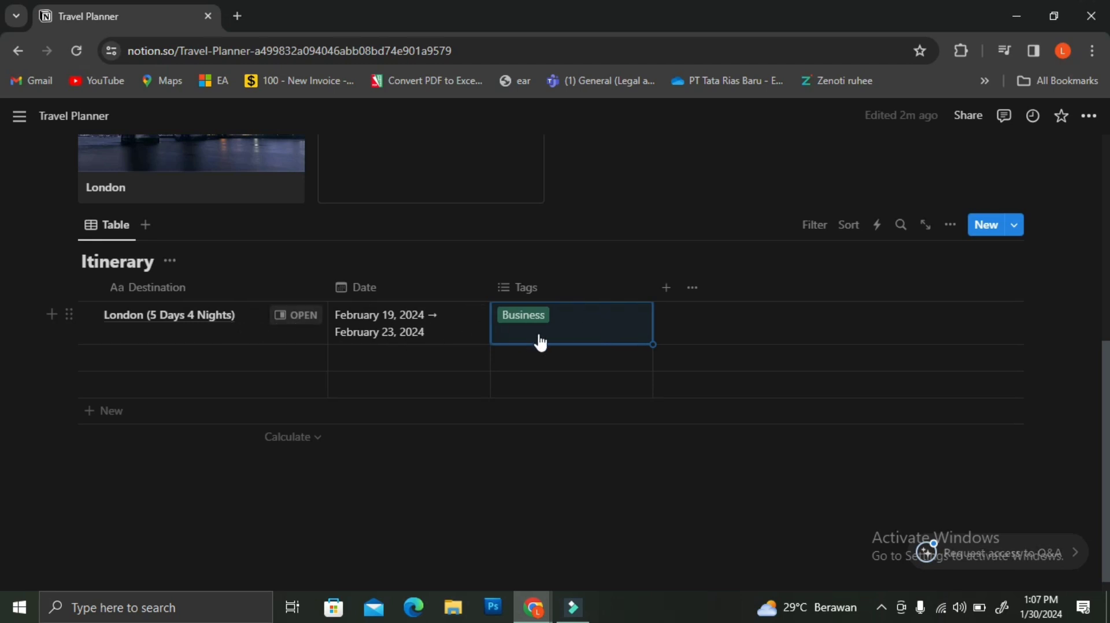
Create a new page template for the Itinerary database and title it "Itinerary"
left_click(1020, 226)
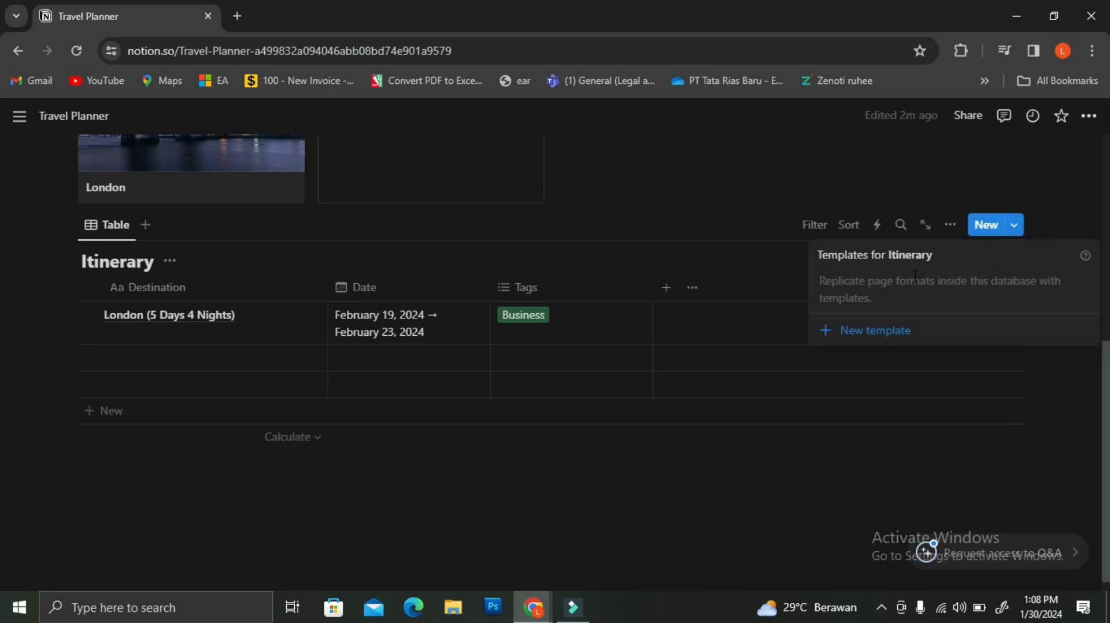
left_click(881, 333)
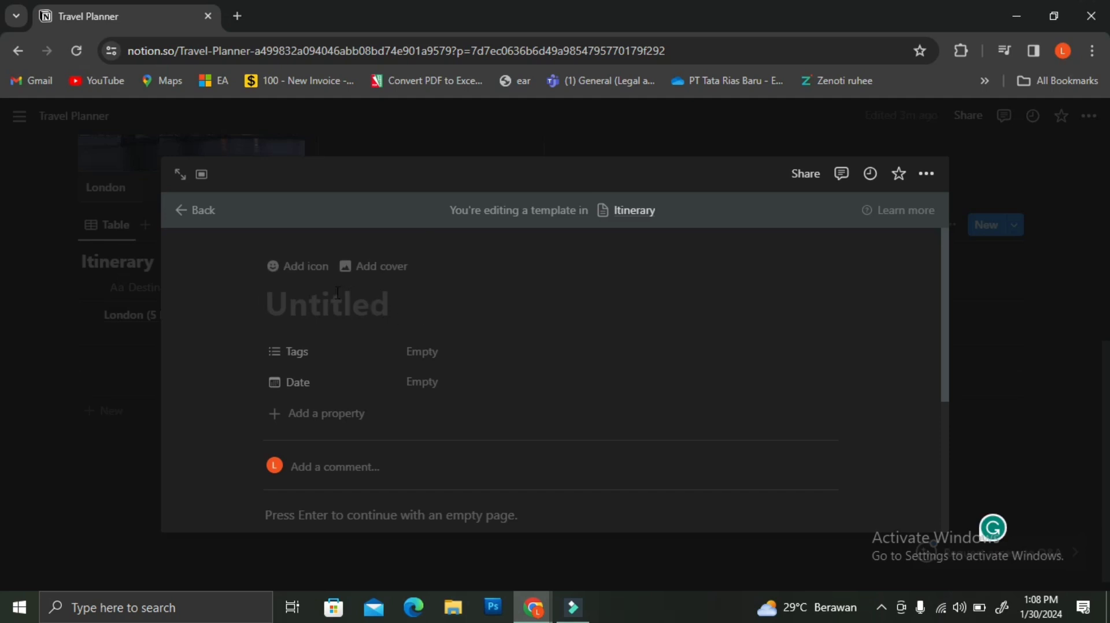
type("i")
type("tiner")
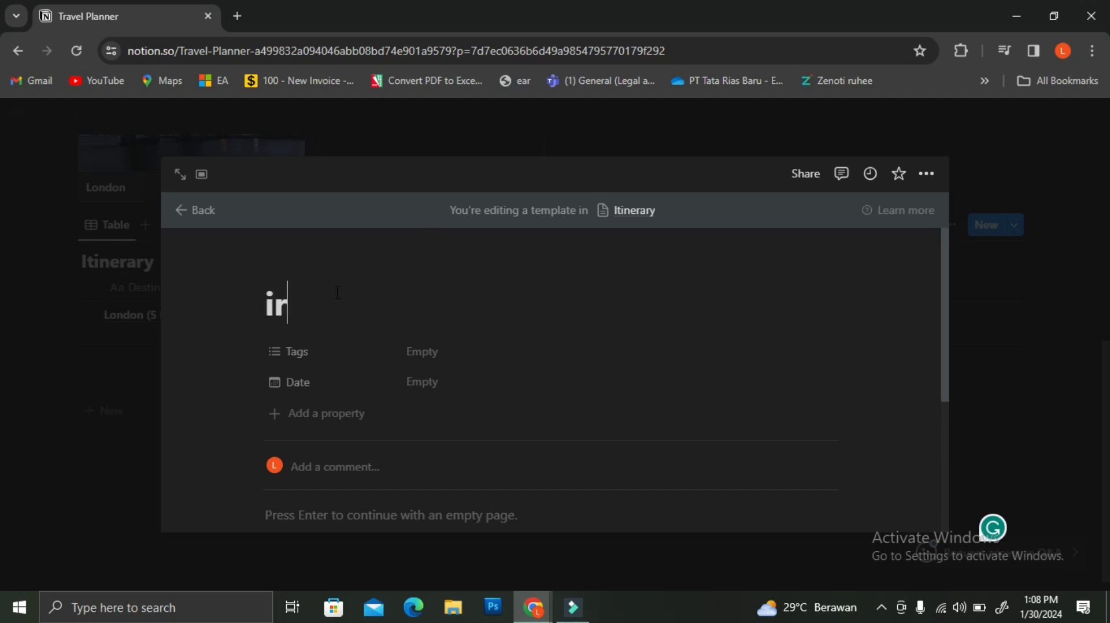
key("BackSpace")
key("BackSpace")
key("BackSpace")
key("BackSpace")
key("BackSpace")
key("BackSpace")
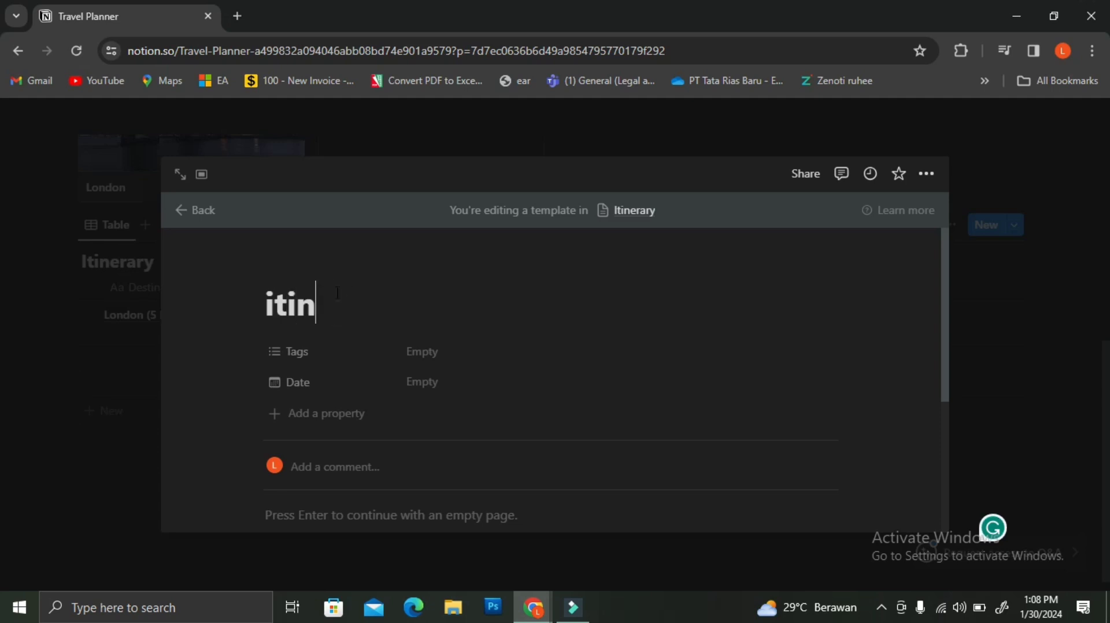
type("Itinerary")
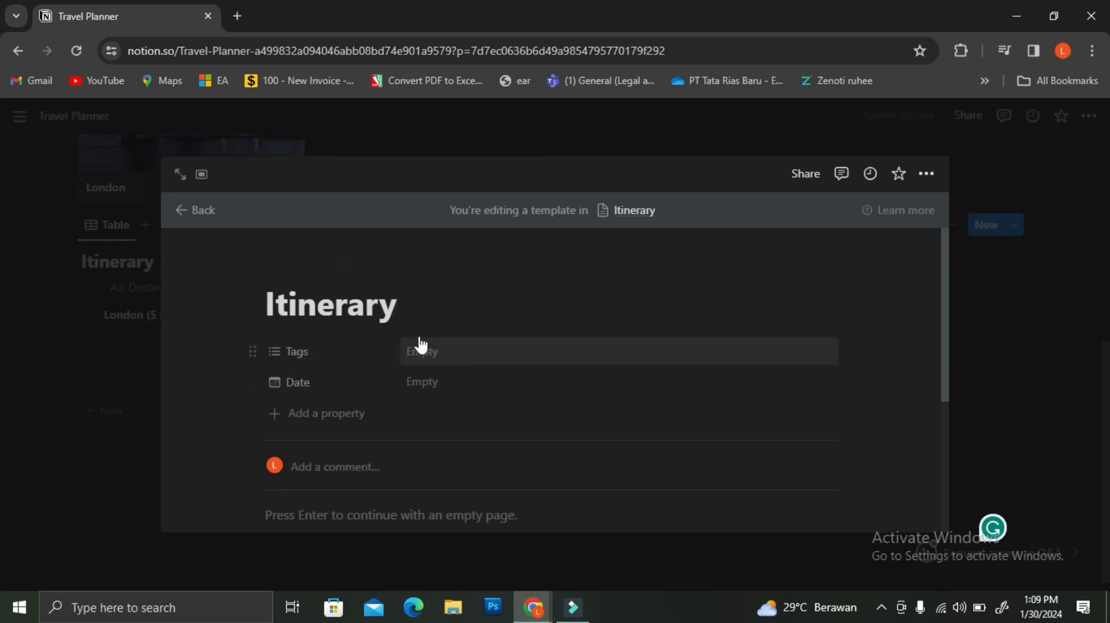
Delete the Tags and Date properties from the Itinerary template
left_click(256, 350)
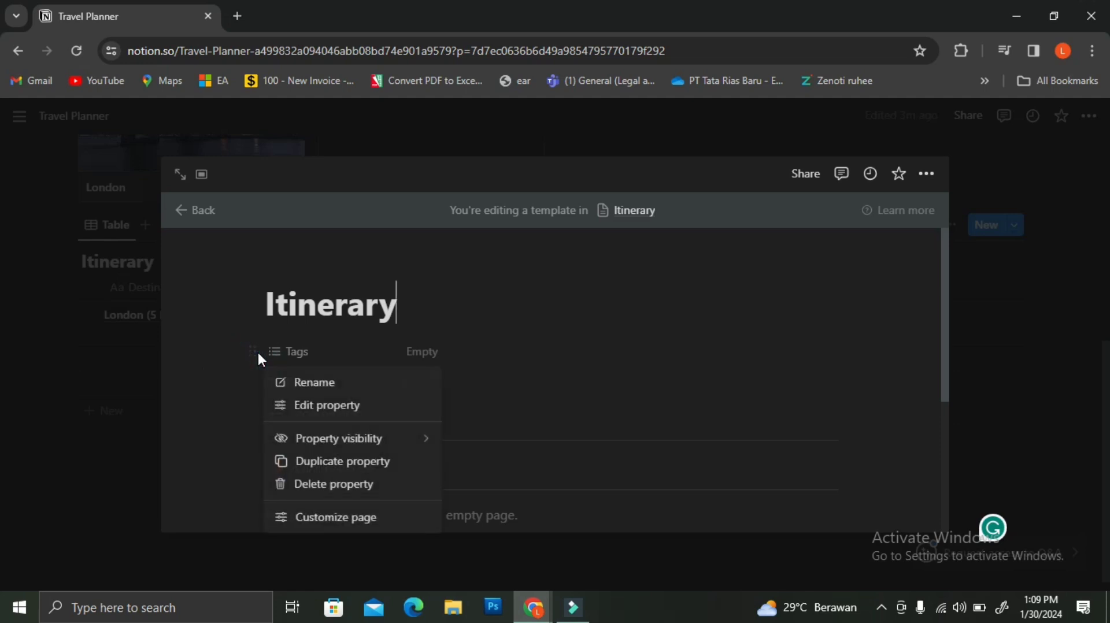
left_click(305, 486)
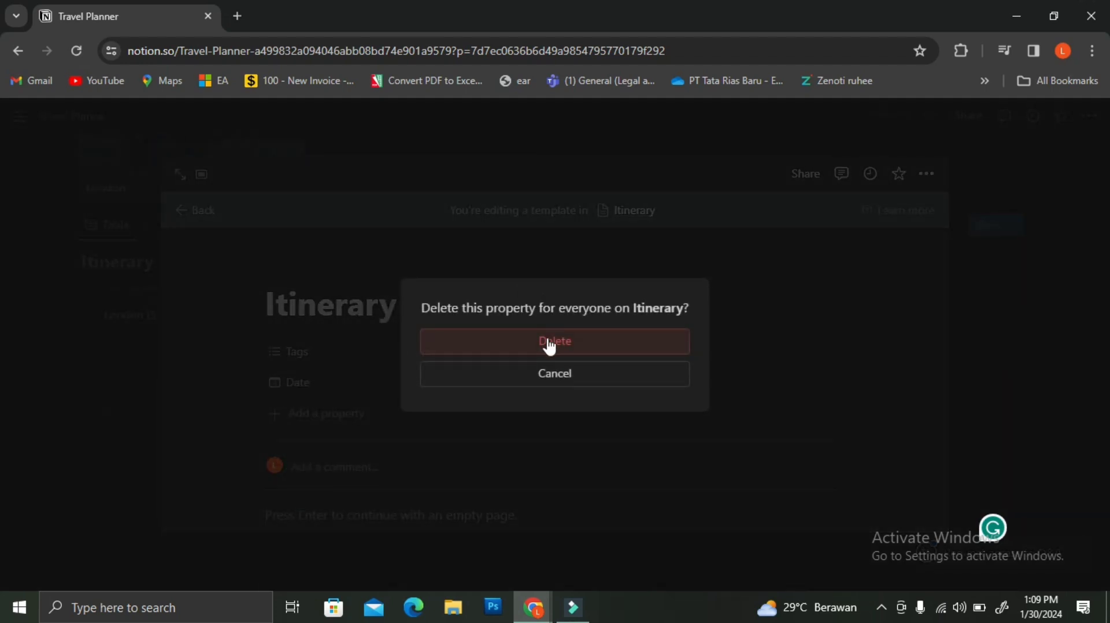
left_click(550, 345)
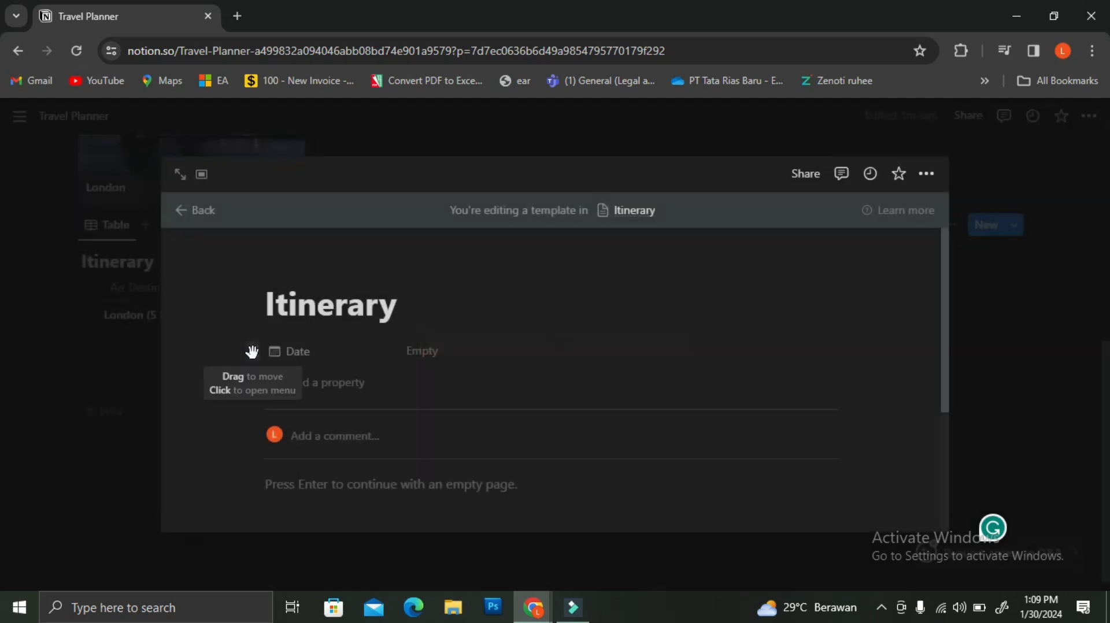
left_click(252, 351)
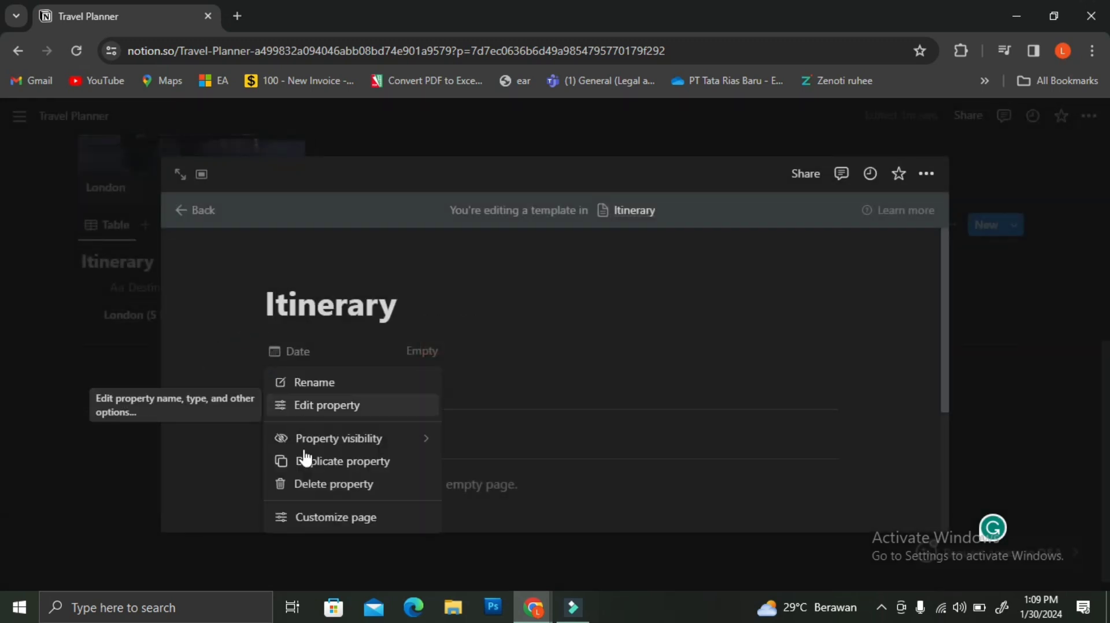
left_click(329, 502)
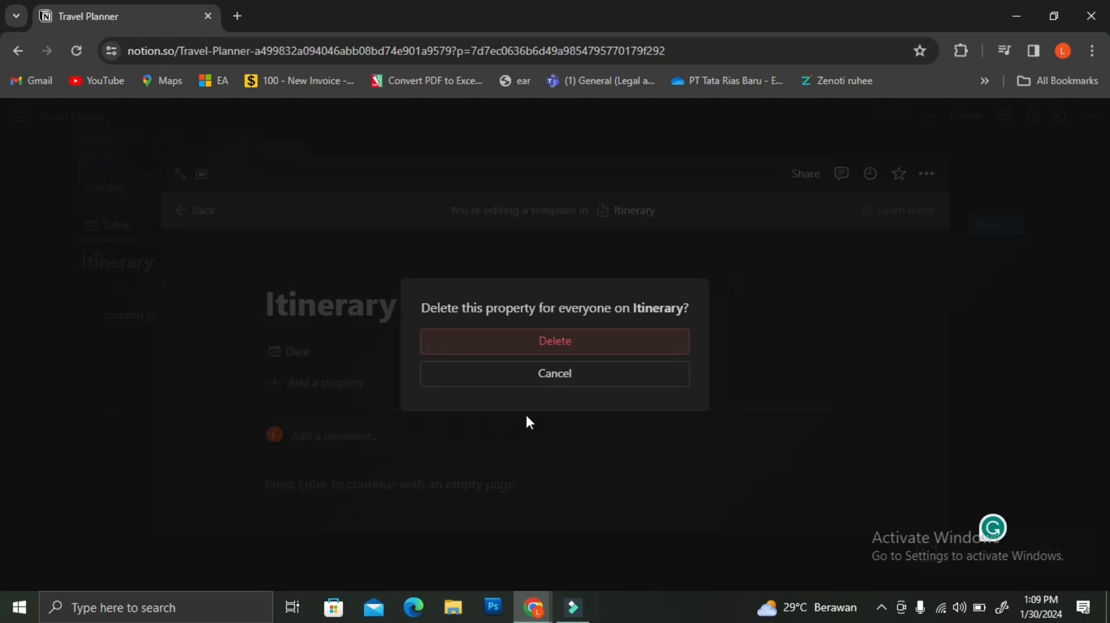
left_click(592, 340)
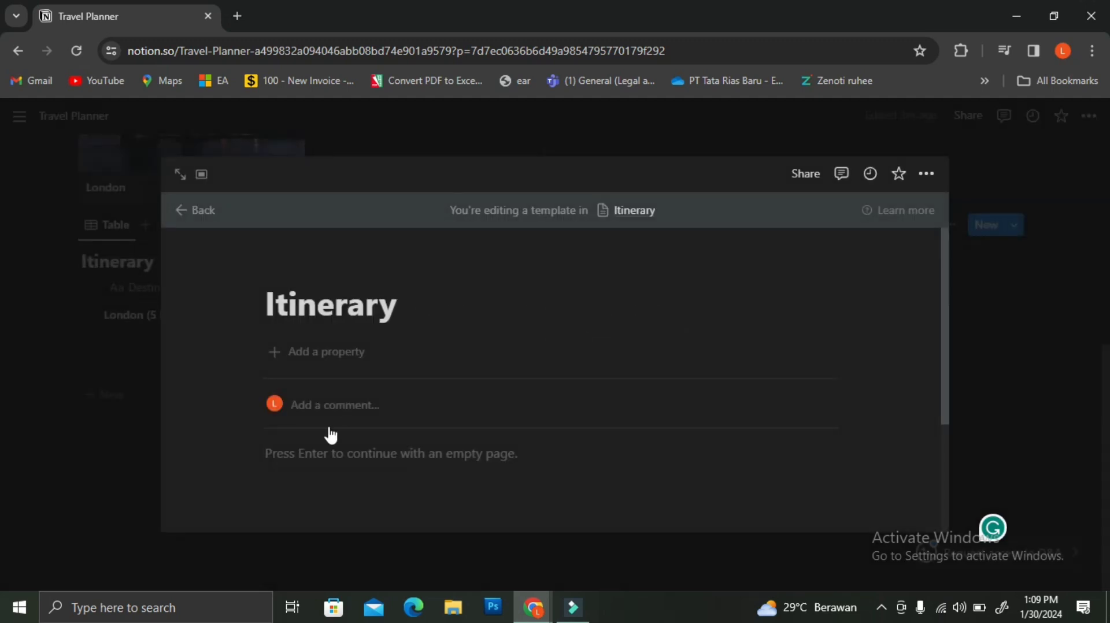
Start the template body with a Heading 3 block reading "Important Docs"
left_click(321, 453)
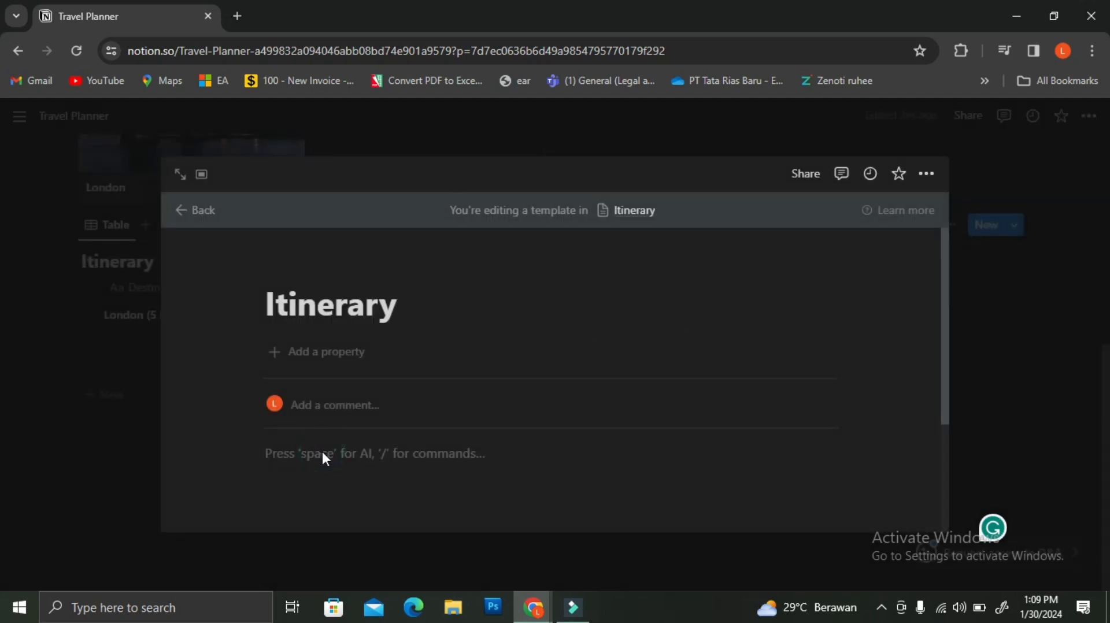
type("/hea")
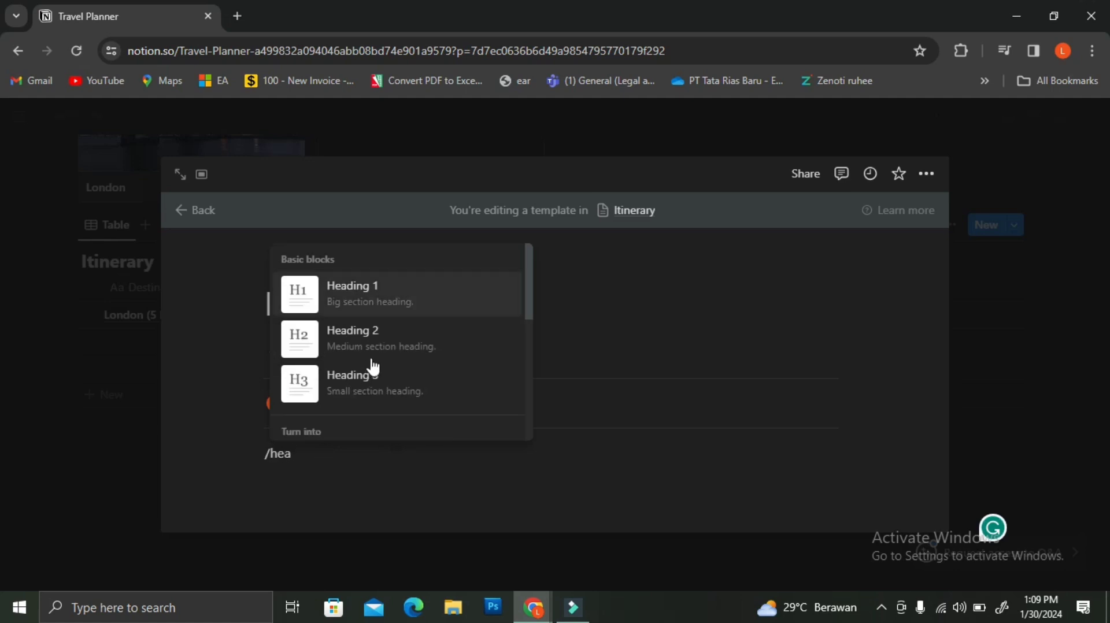
left_click(371, 379)
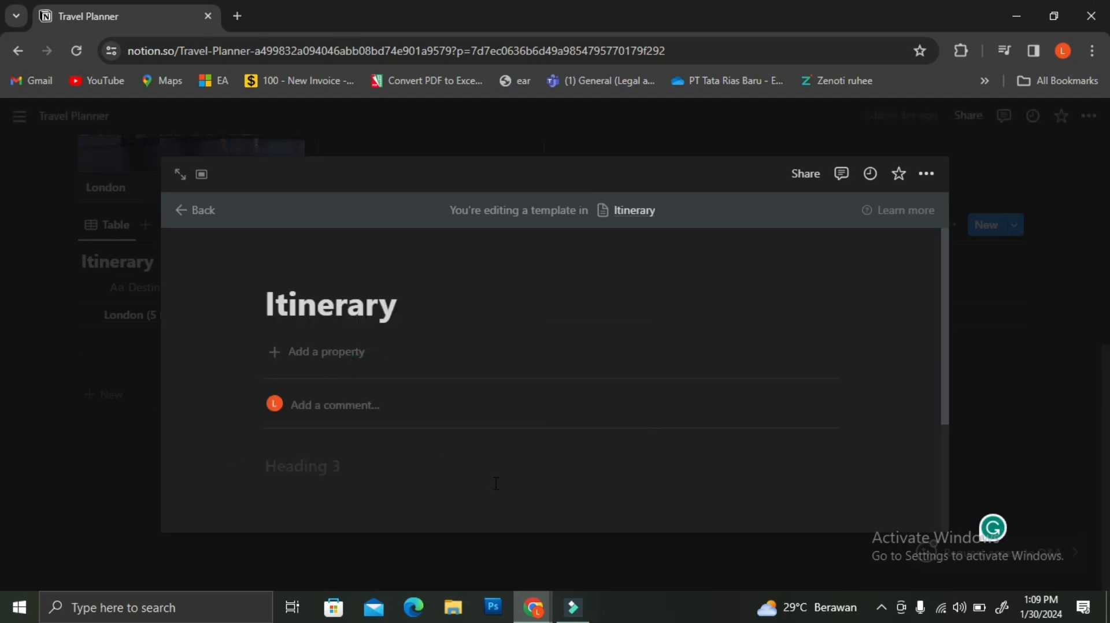
type("Inp")
key("BackSpace")
key("BackSpace")
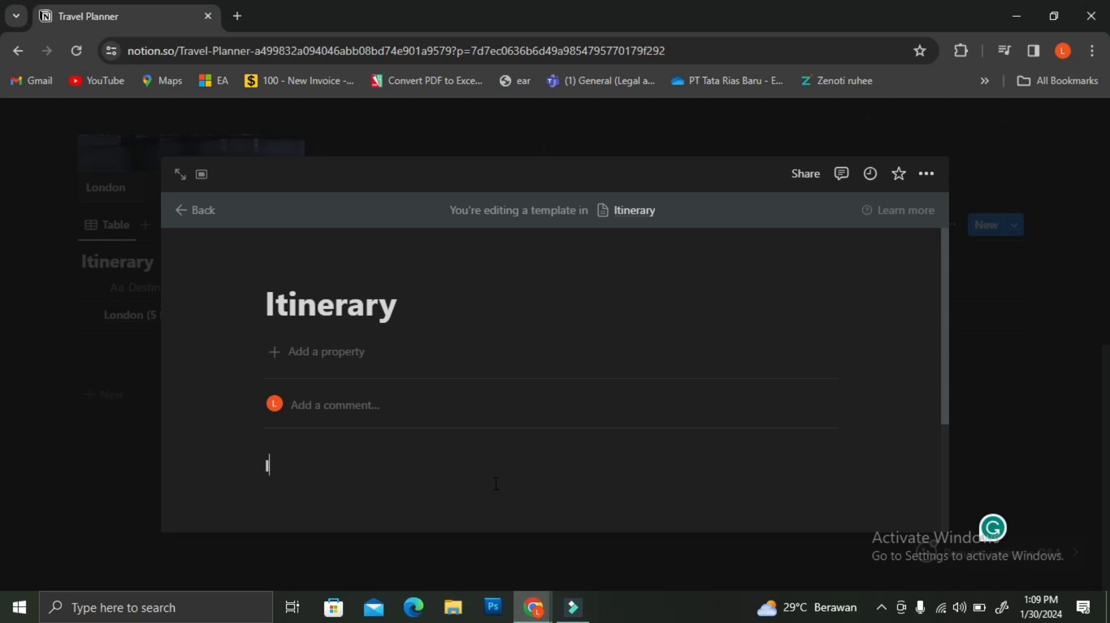
type("M")
key("BackSpace")
type("mportant Docs")
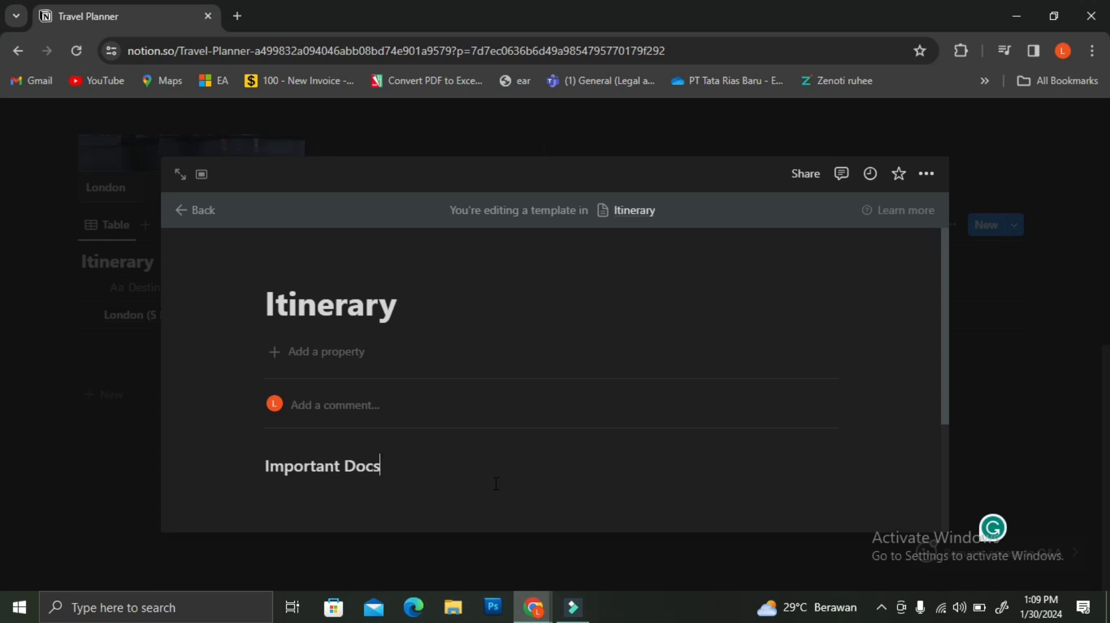
Insert a divider below the Important Docs heading
key("Return")
type("/divi")
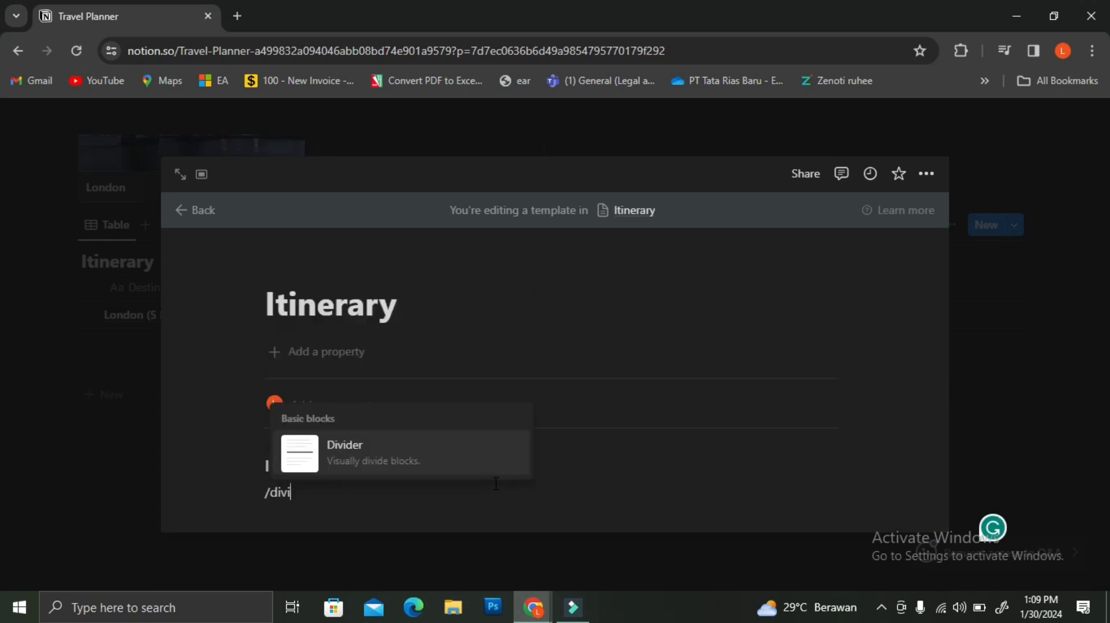
key("Return")
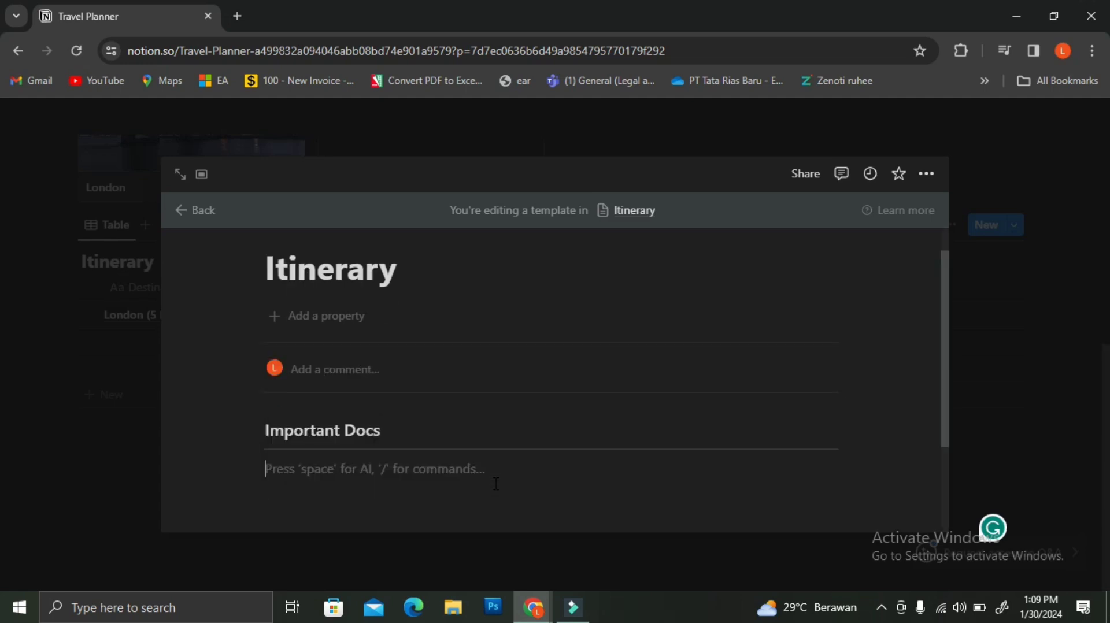
Add an empty embed block under the Important Docs divider and duplicate it twice
type("/embe")
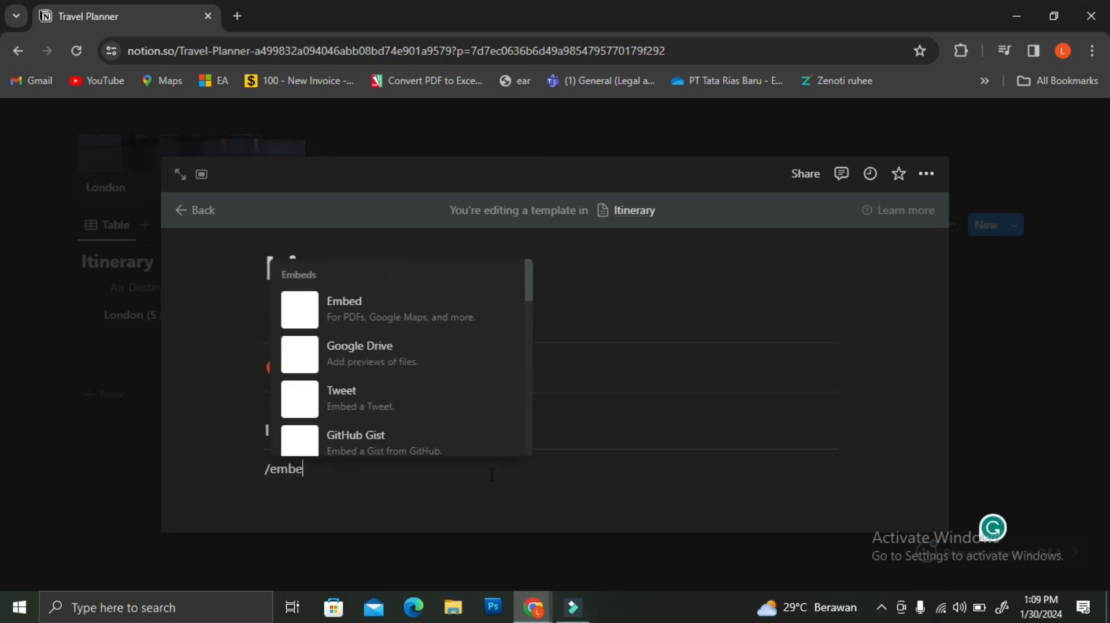
key("Return")
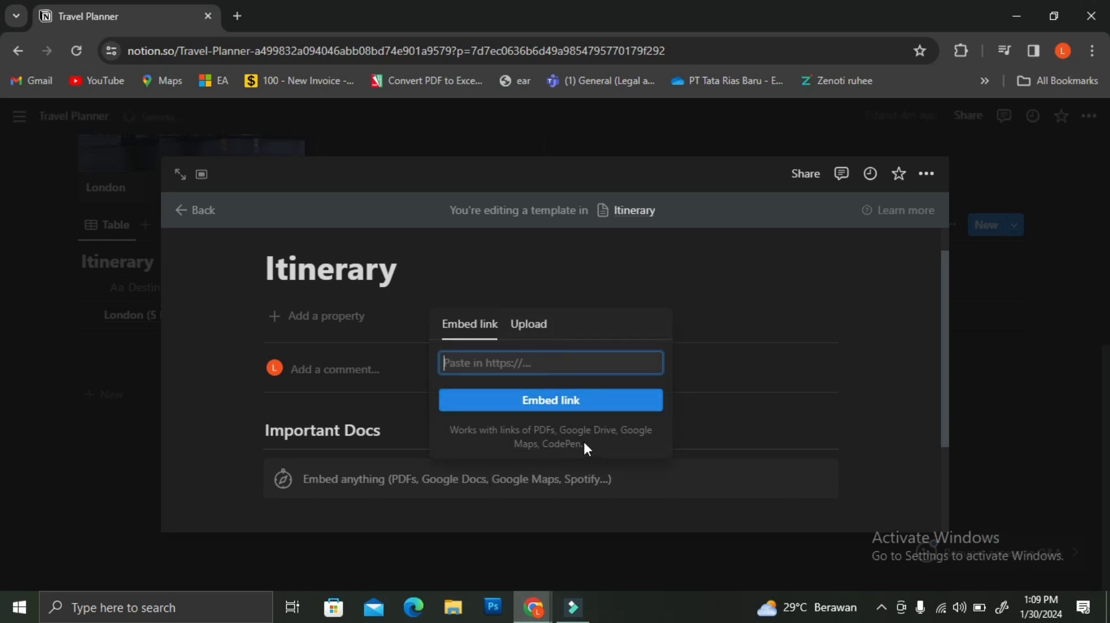
left_click(526, 334)
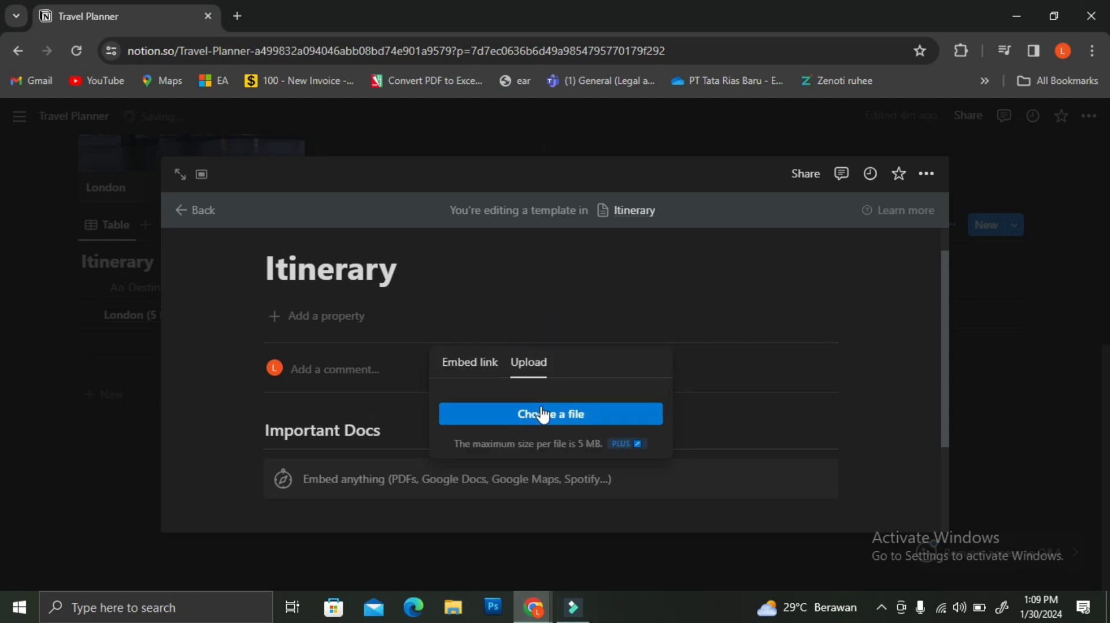
left_click(188, 465)
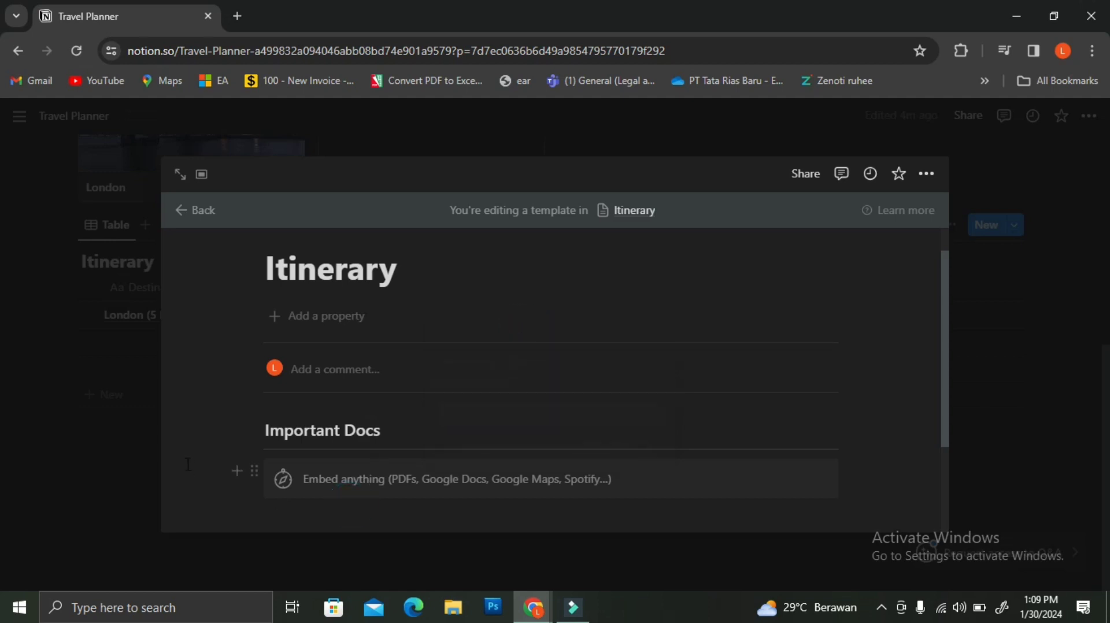
left_click_drag(212, 456, 320, 499)
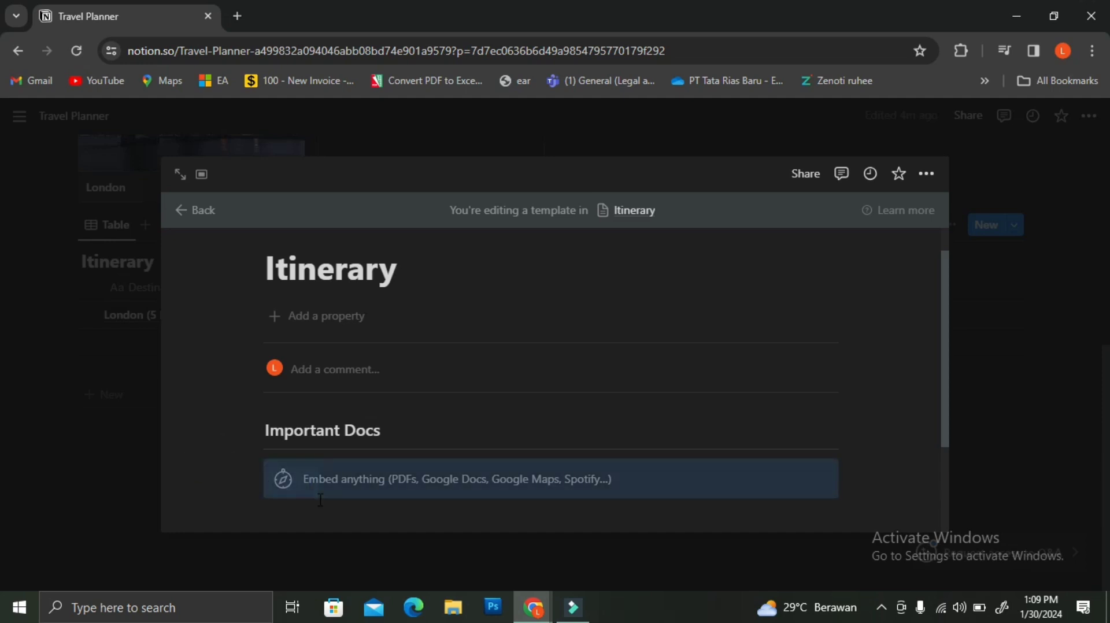
key("ctrl+d")
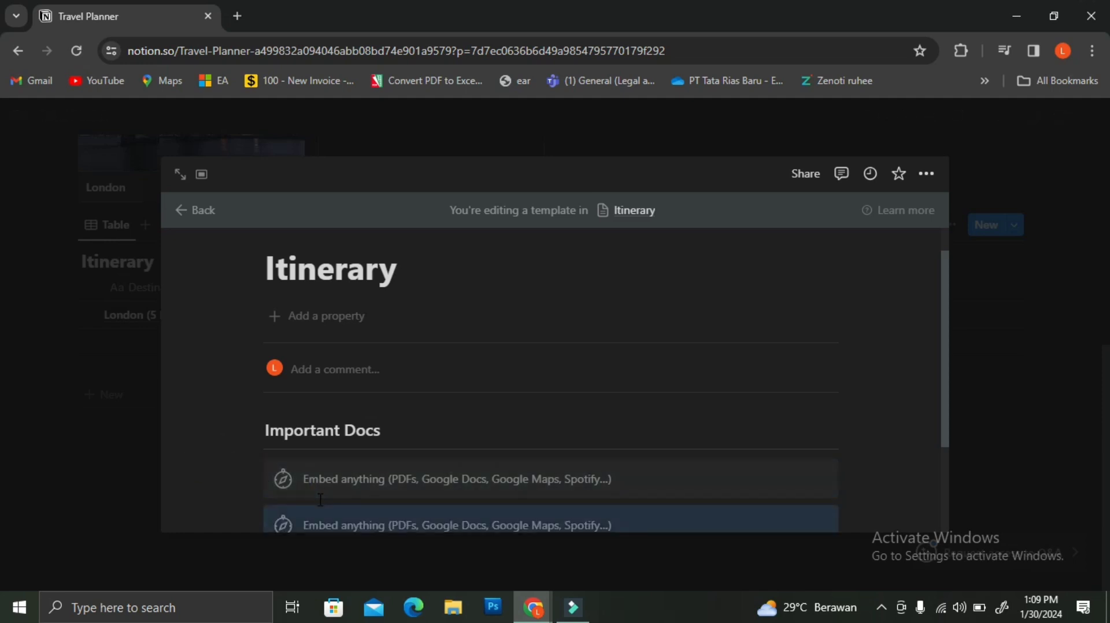
key("ctrl+d")
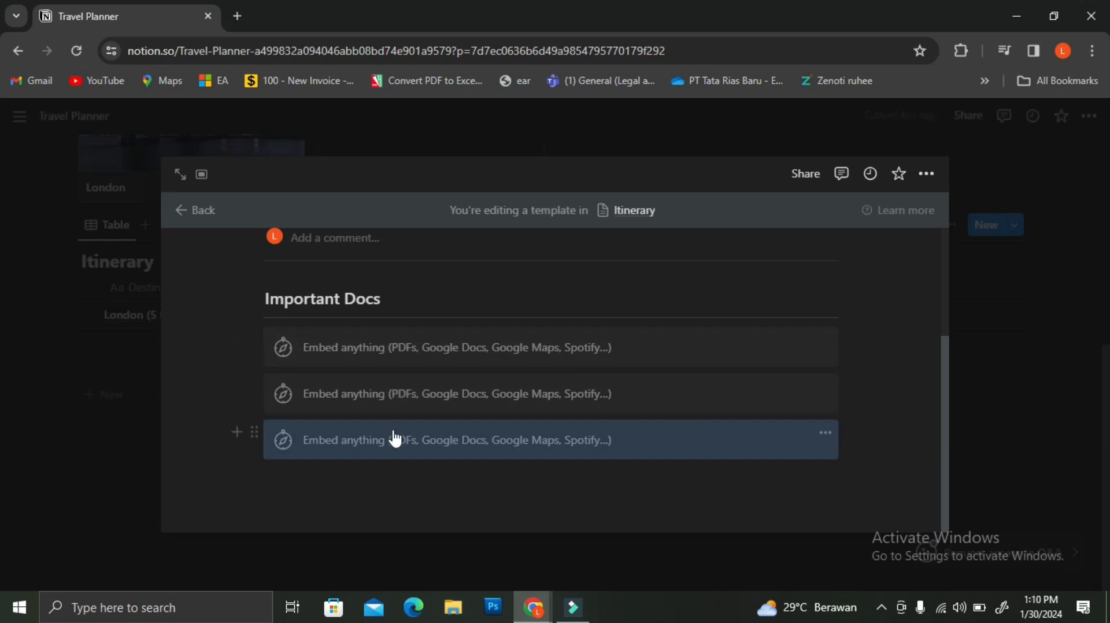
Add a Heading 3 block reading "To Do List" below the last embed block
left_click(859, 480)
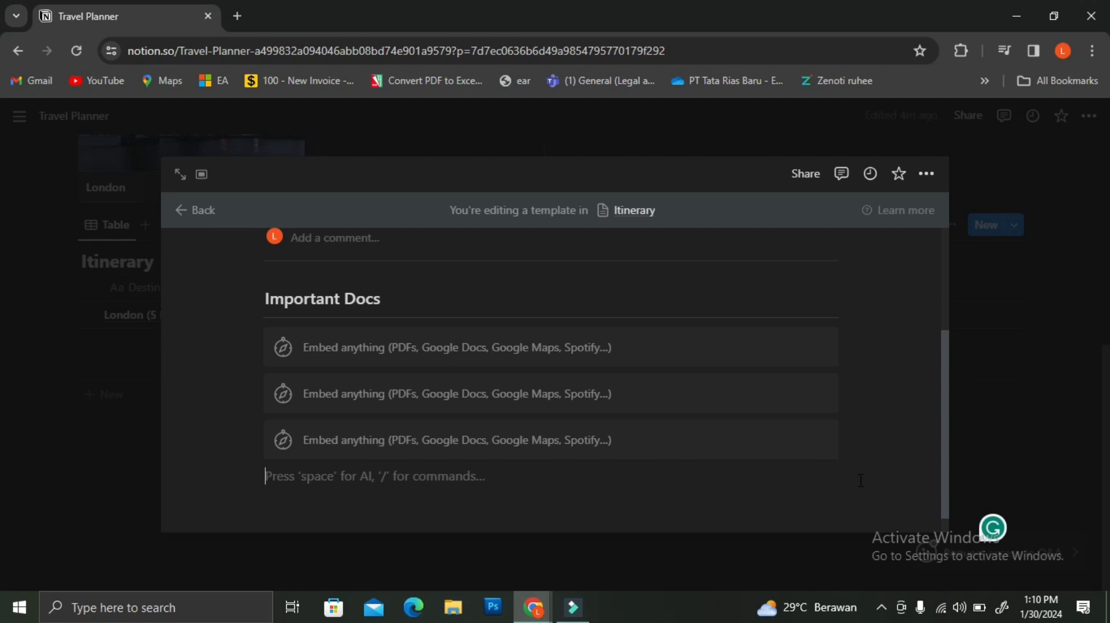
type("/head")
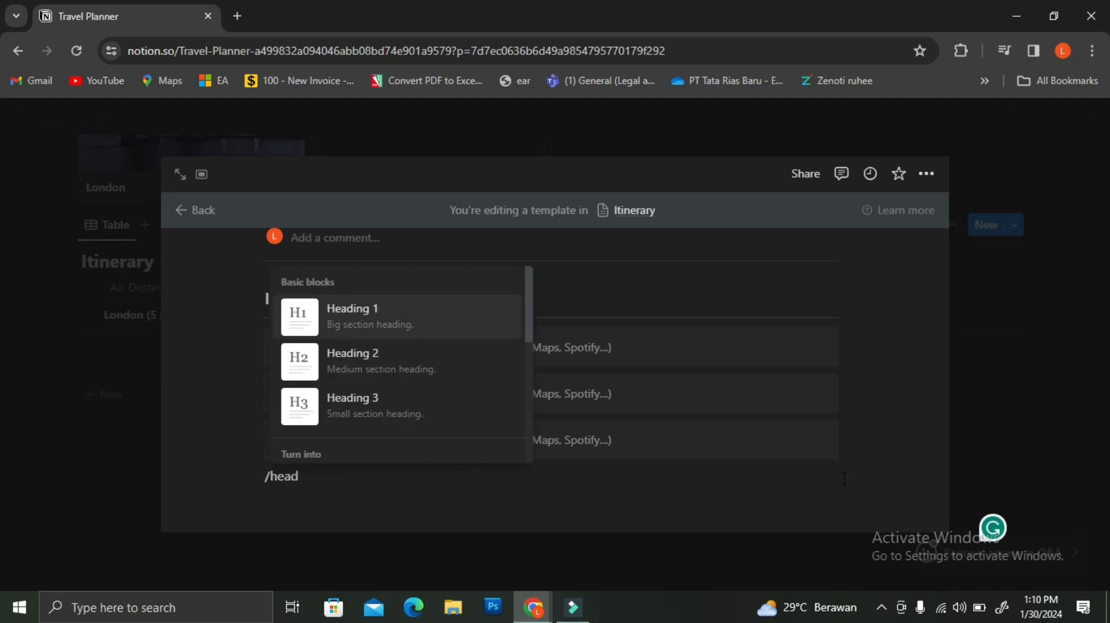
left_click(442, 414)
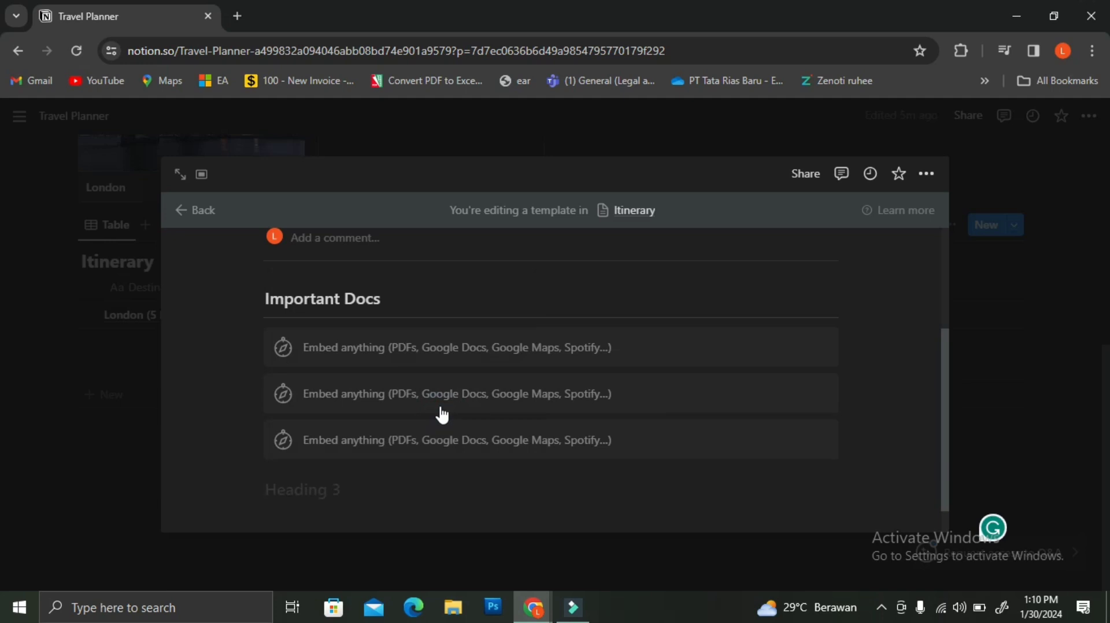
type("/")
key("BackSpace")
type("To d")
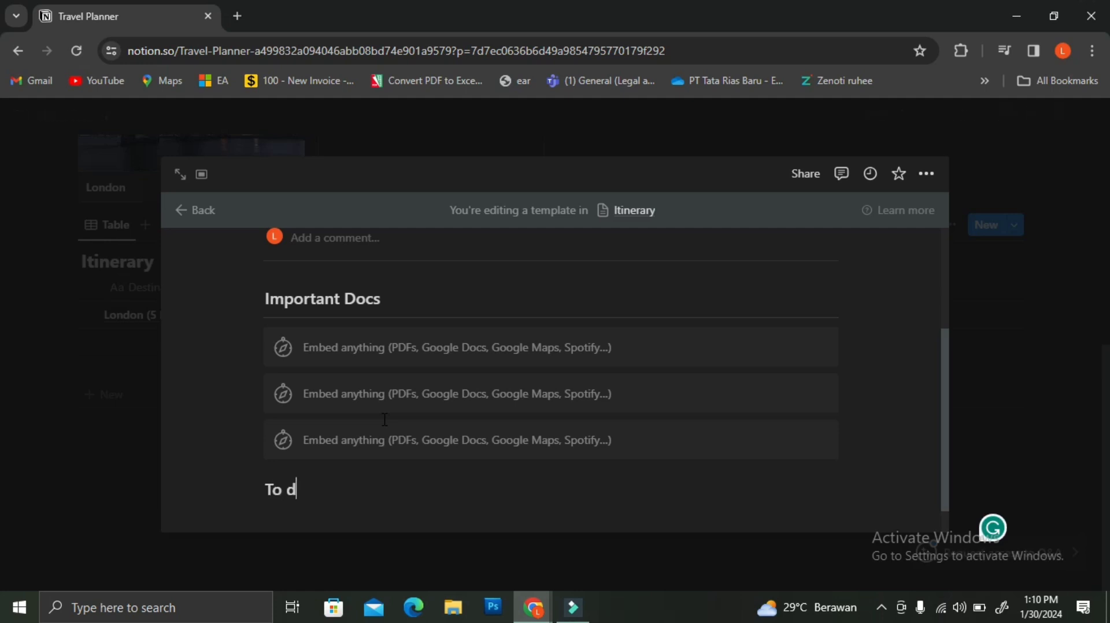
type("o Lis")
key("BackSpace")
key("BackSpace")
key("BackSpace")
key("BackSpace")
key("BackSpace")
key("BackSpace")
type("Do List")
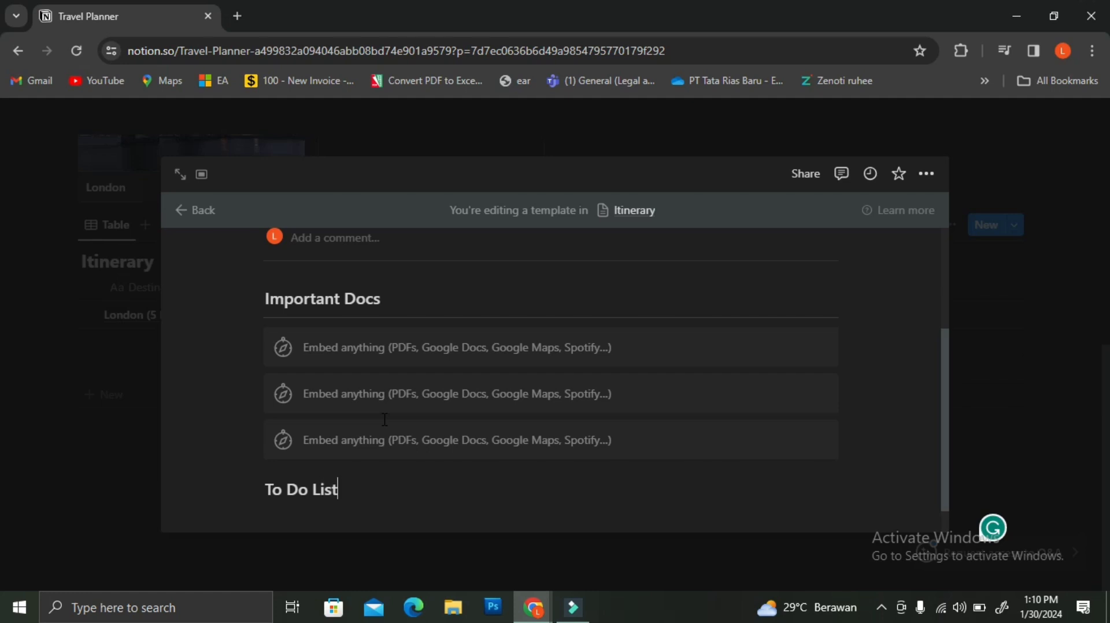
Insert a divider below the To Do List heading
key("Return")
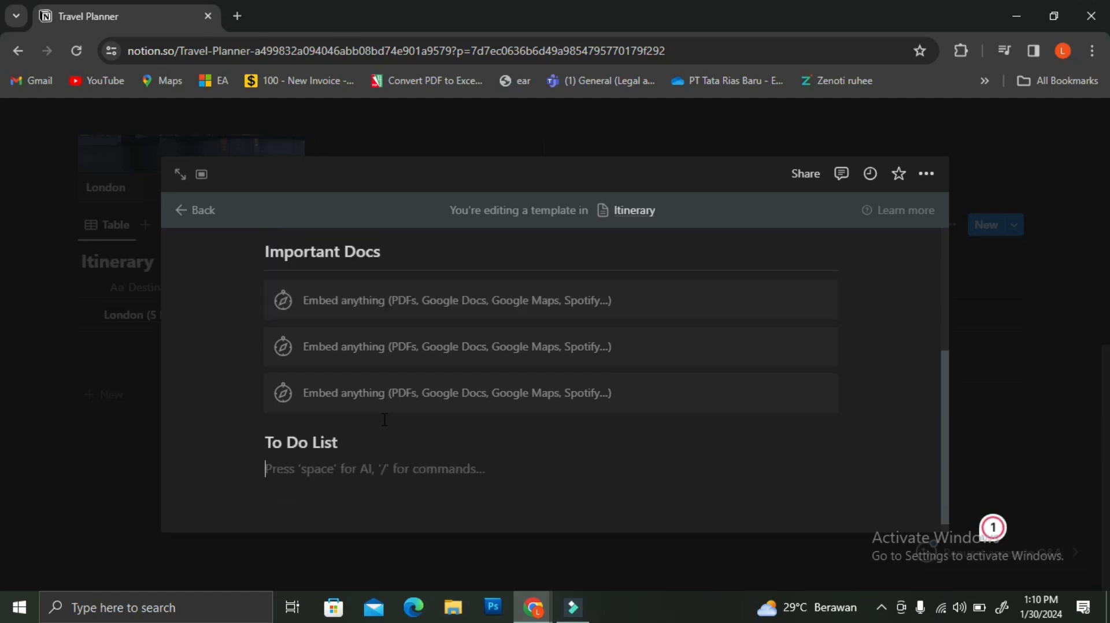
type("/divi")
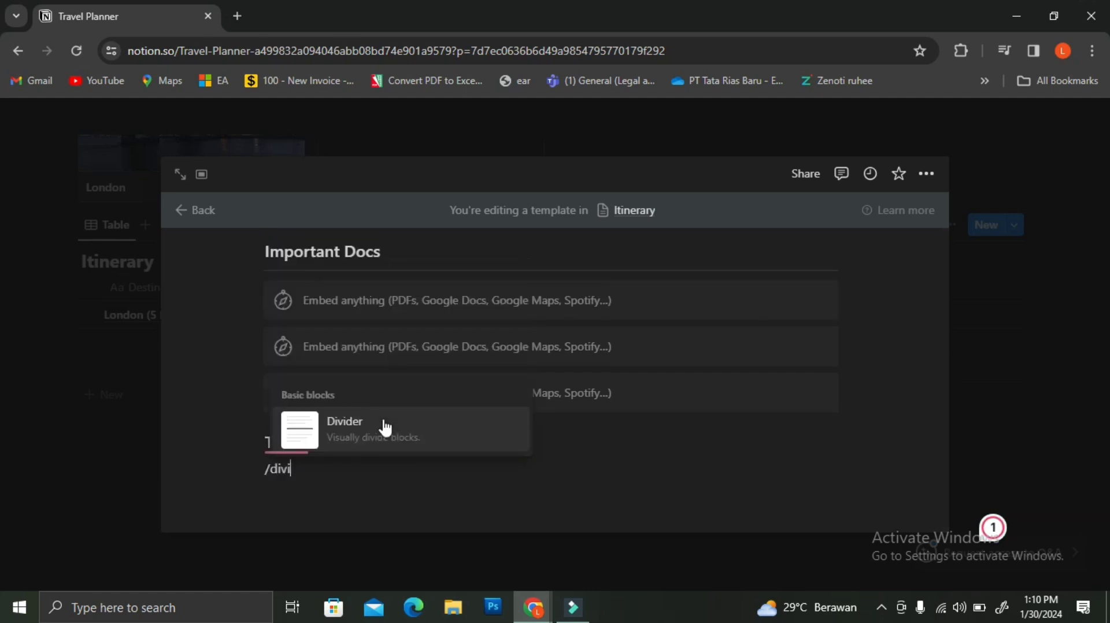
left_click(346, 429)
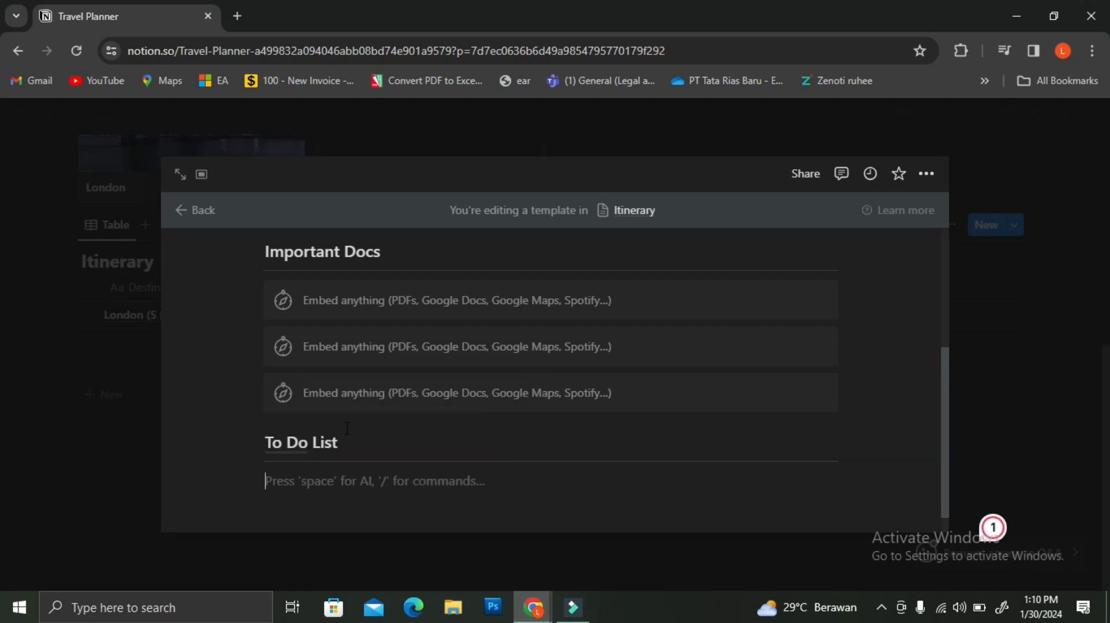
Write "Monday" under the To Do List divider and make it bold
type("/")
key("BackSpace")
type("Monday")
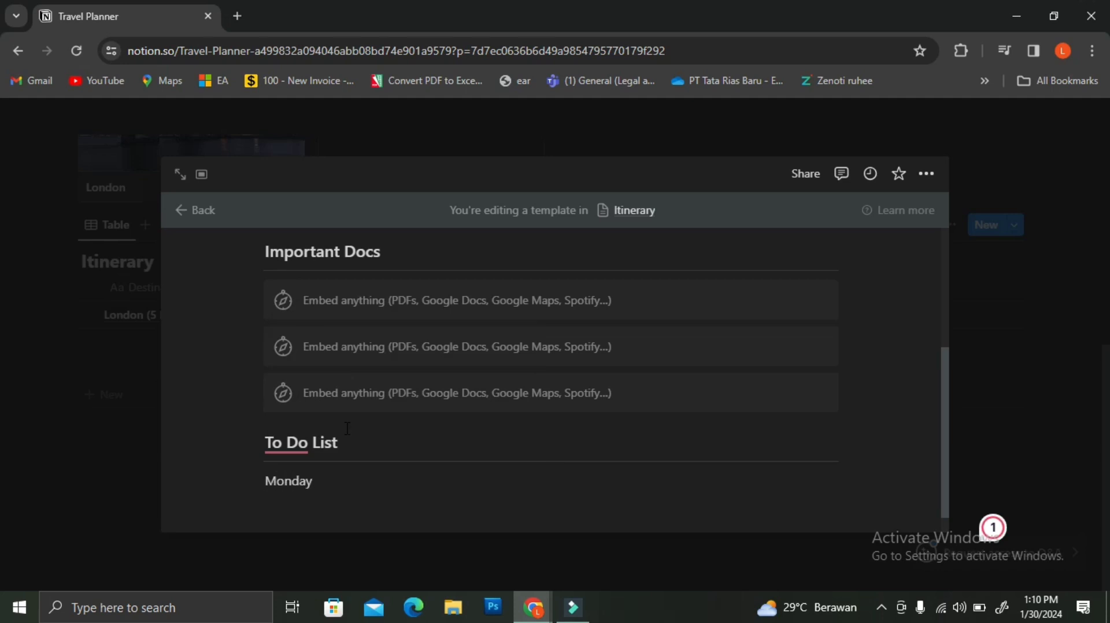
key("shift+Left")
key("shift+Left")
key("shift+Left")
key("shift+Left")
key("shift+Left")
key("shift+Left")
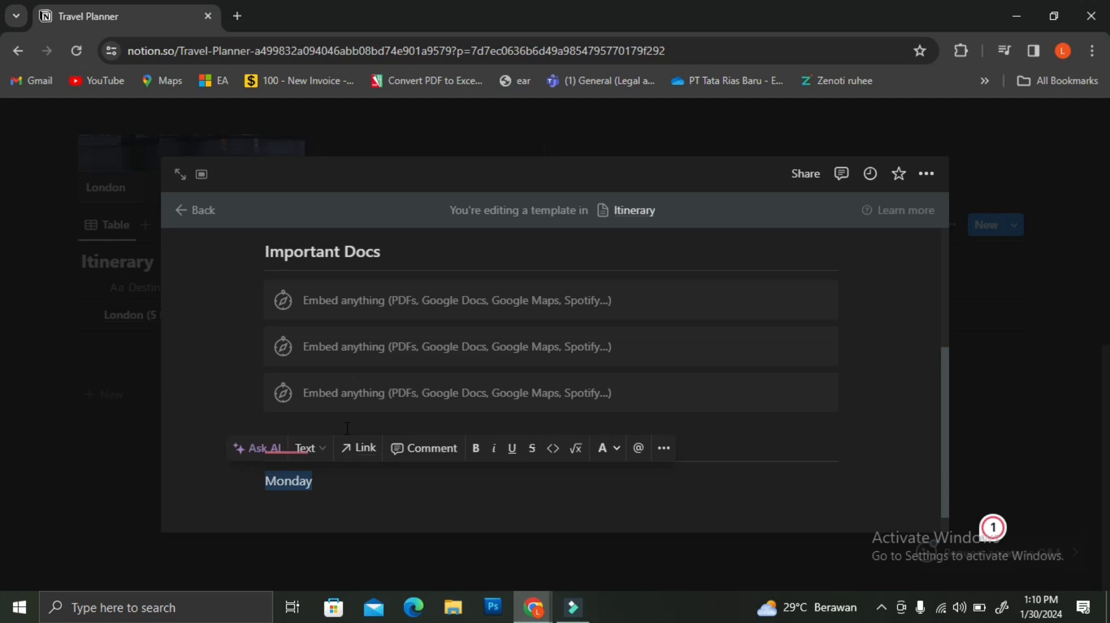
left_click(320, 485)
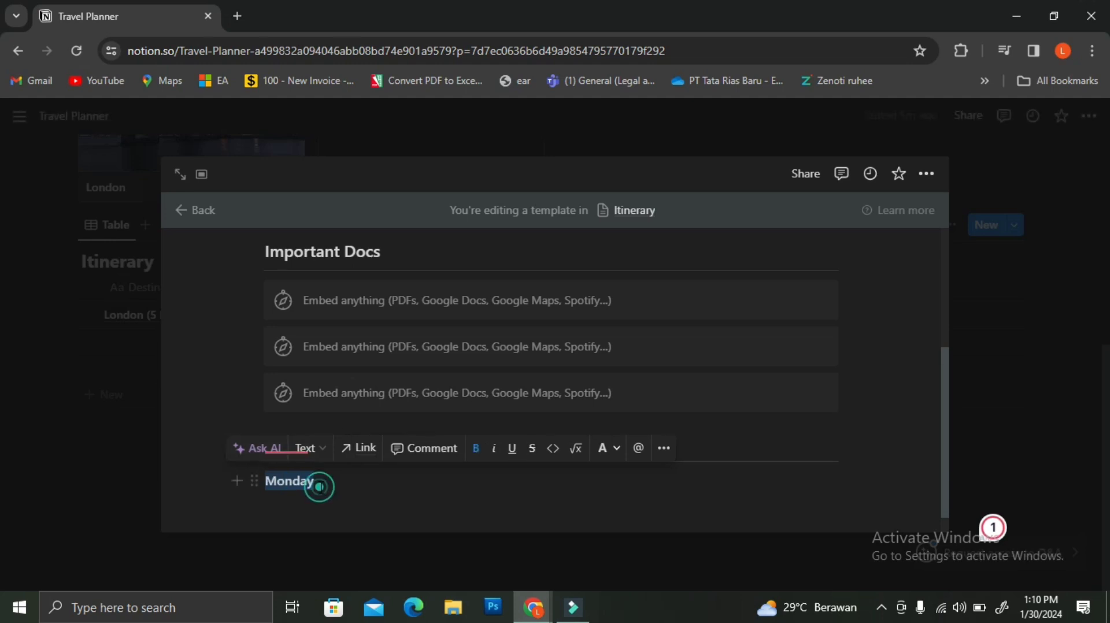
Add an empty to-do item below the Monday label and replace the label's text with "Day 1"
key("Return")
type("/")
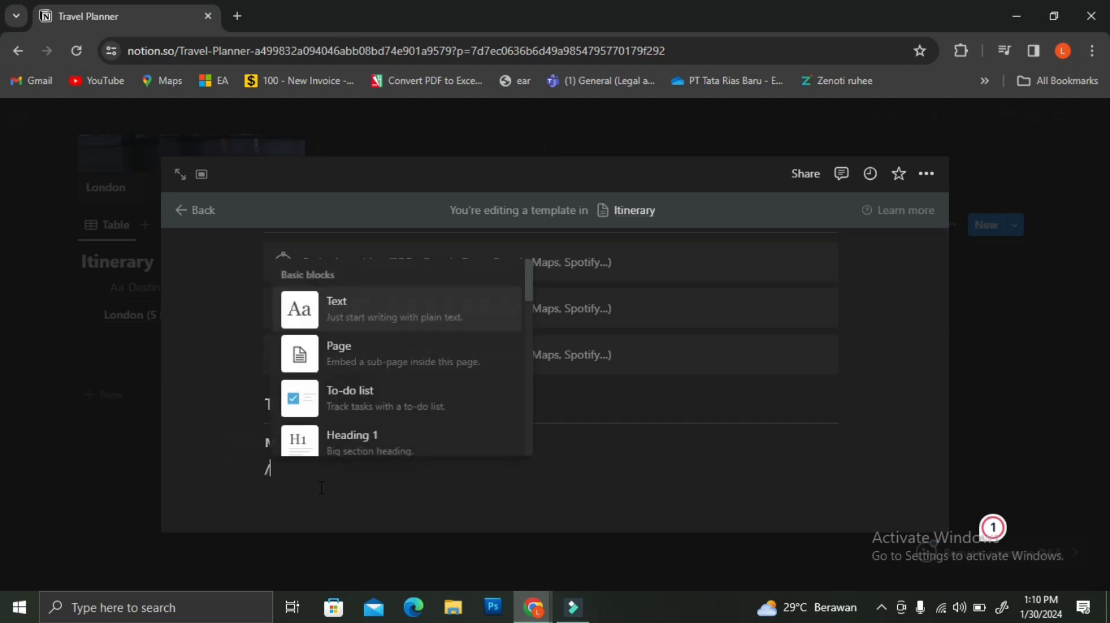
type("to")
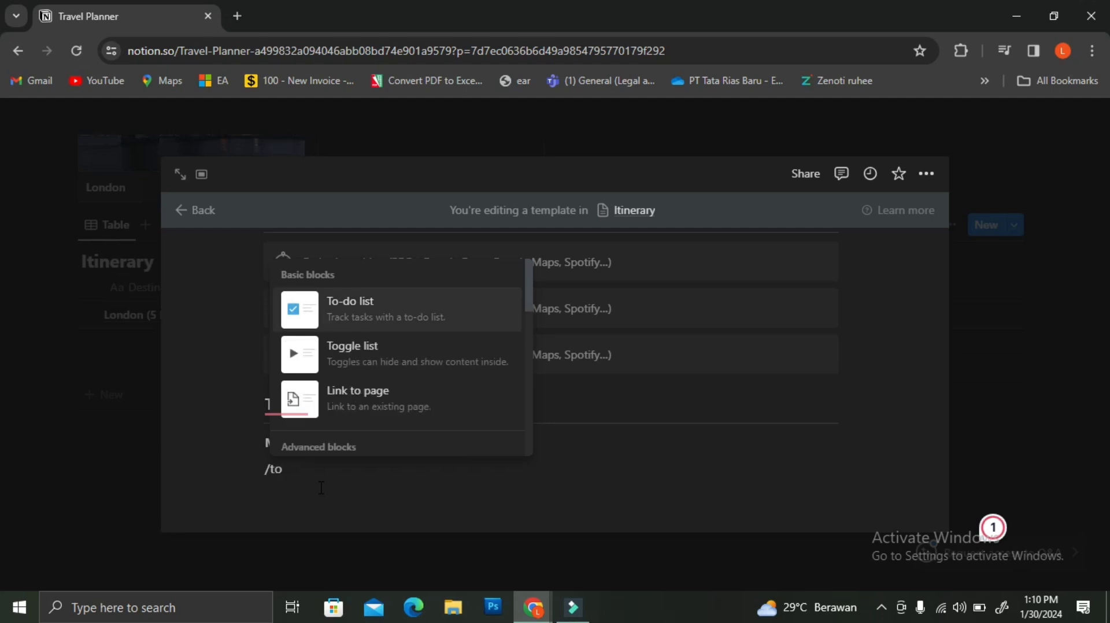
key("Return")
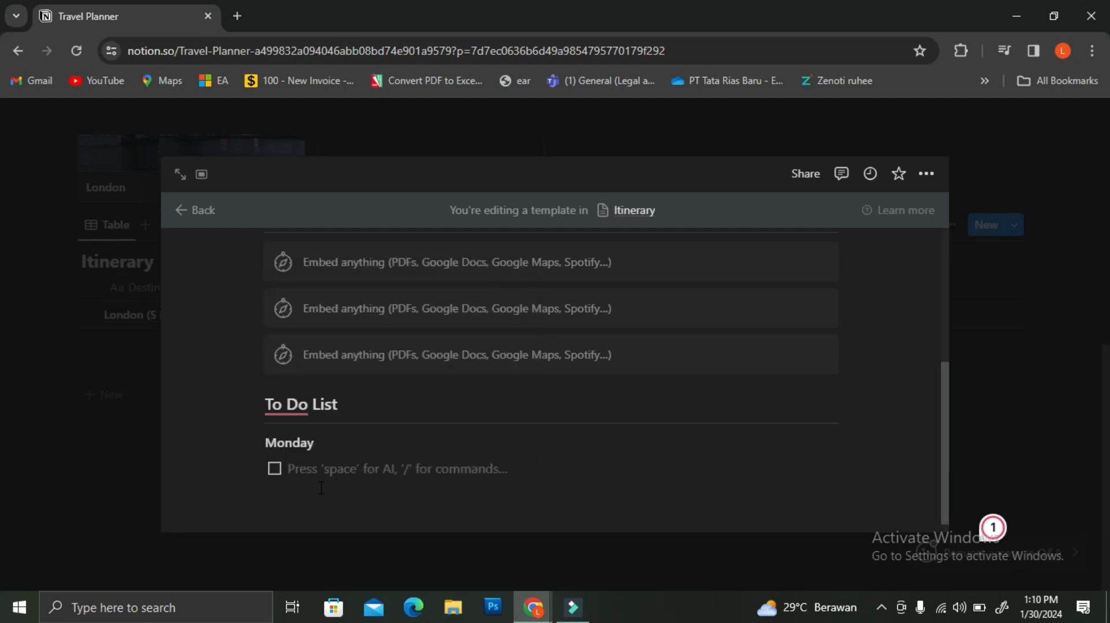
double_click(289, 443)
type("Day 1")
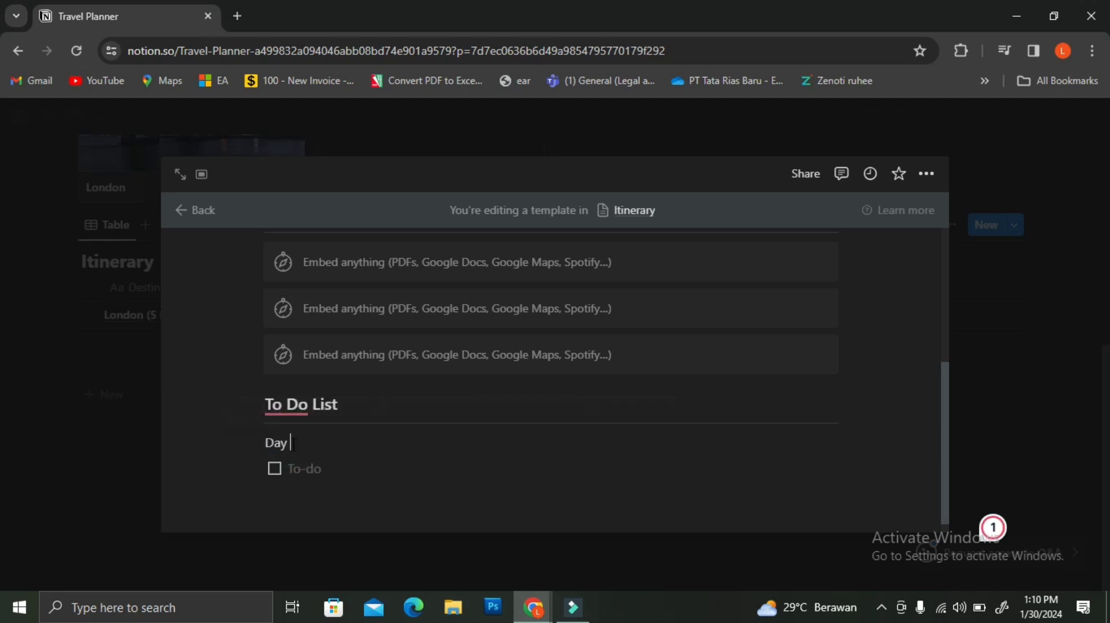
Duplicate the empty to-do under Day 1 three times to make four to-do items
left_click(328, 467)
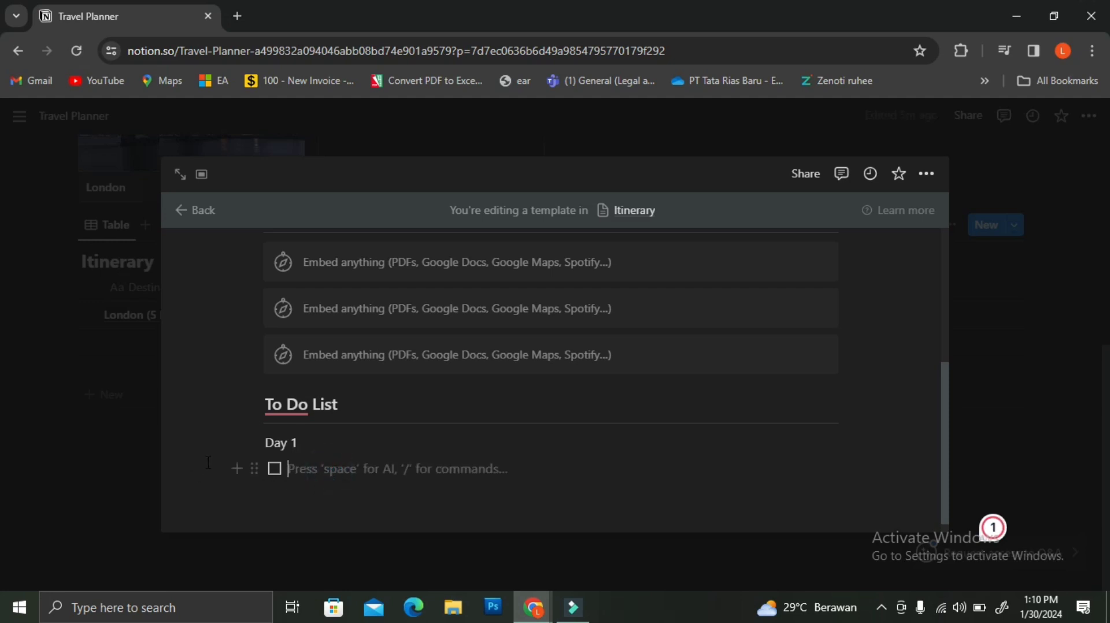
left_click_drag(533, 486, 252, 469)
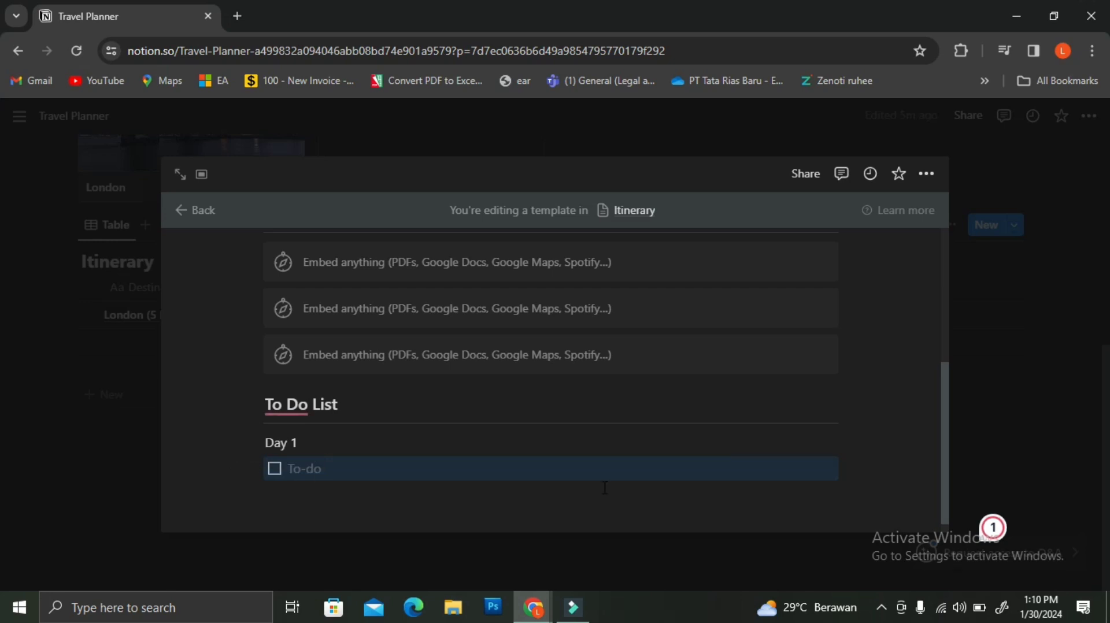
key("ctrl+d")
key("ctrl+d")
key("Escape")
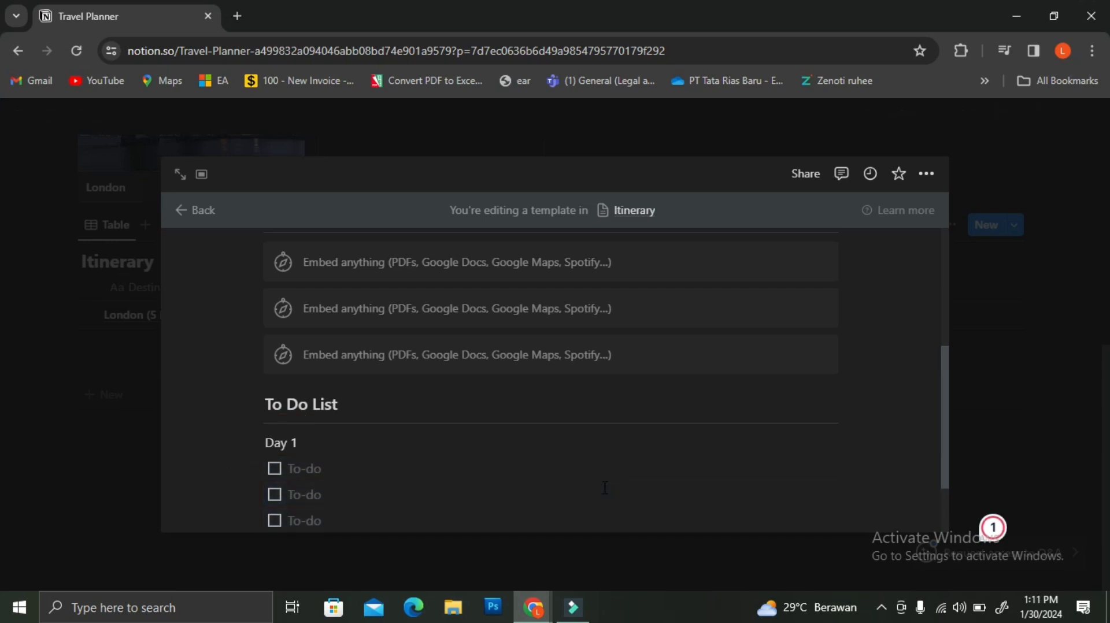
key("ctrl+d")
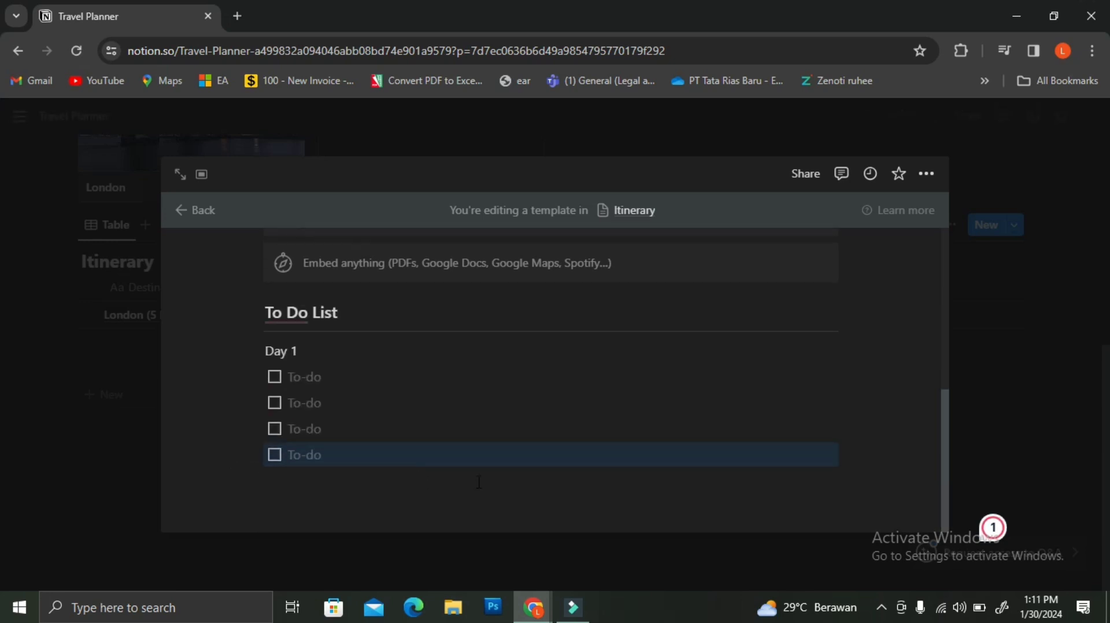
Duplicate the Day 1 label together with its four to-do items
left_click(479, 482)
left_click_drag(299, 351, 381, 461)
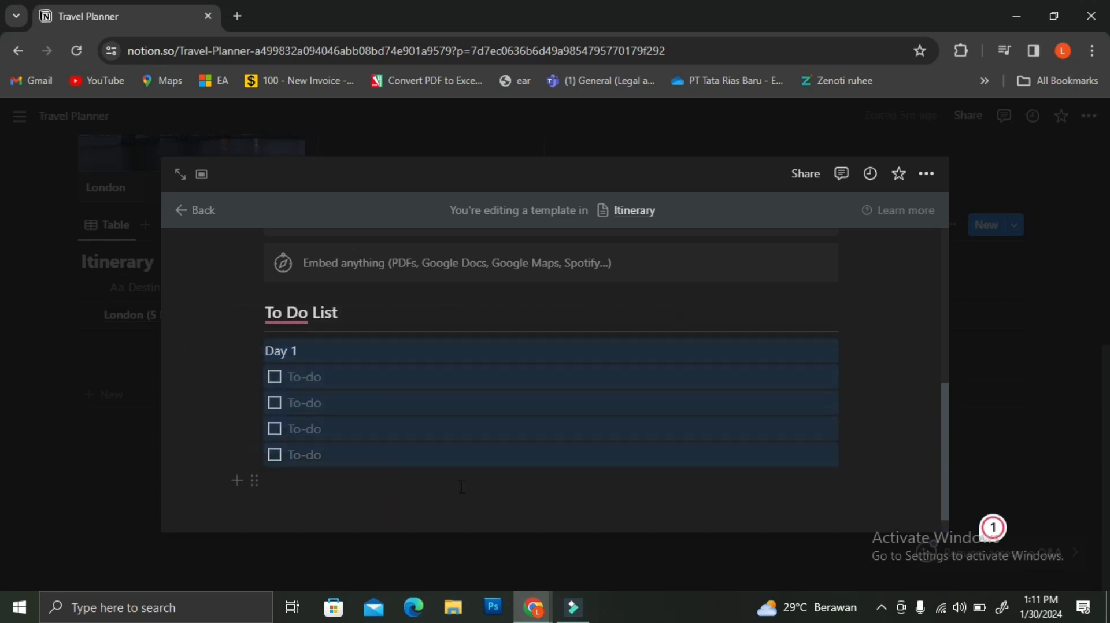
key("ctrl+d")
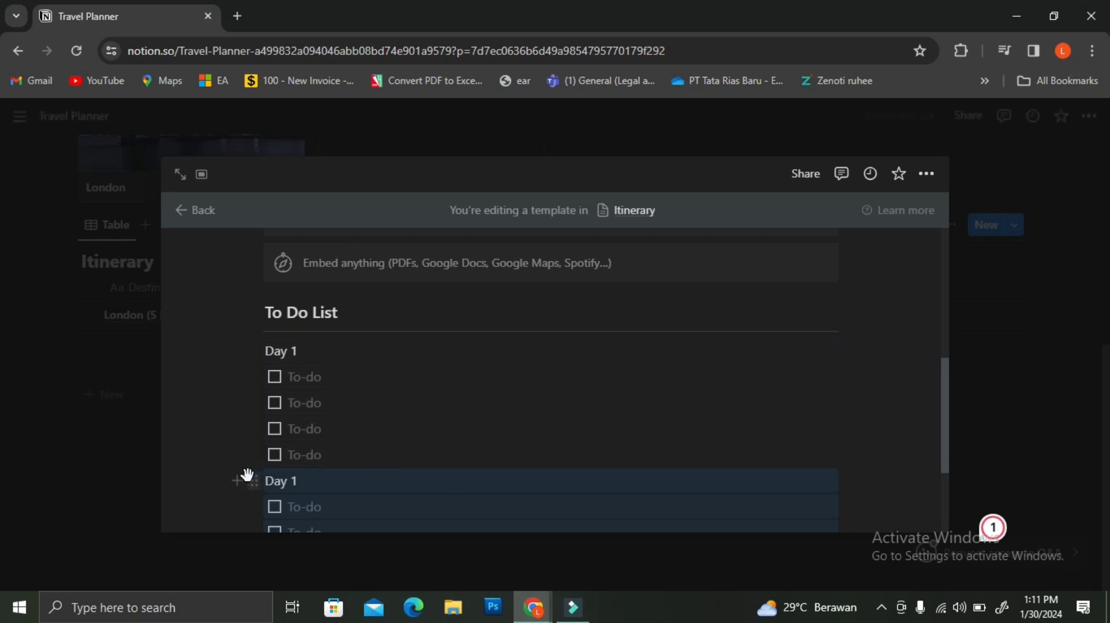
Try to move the duplicated Day 1 group beside the original group, and undo the move
left_click_drag(251, 481, 573, 400)
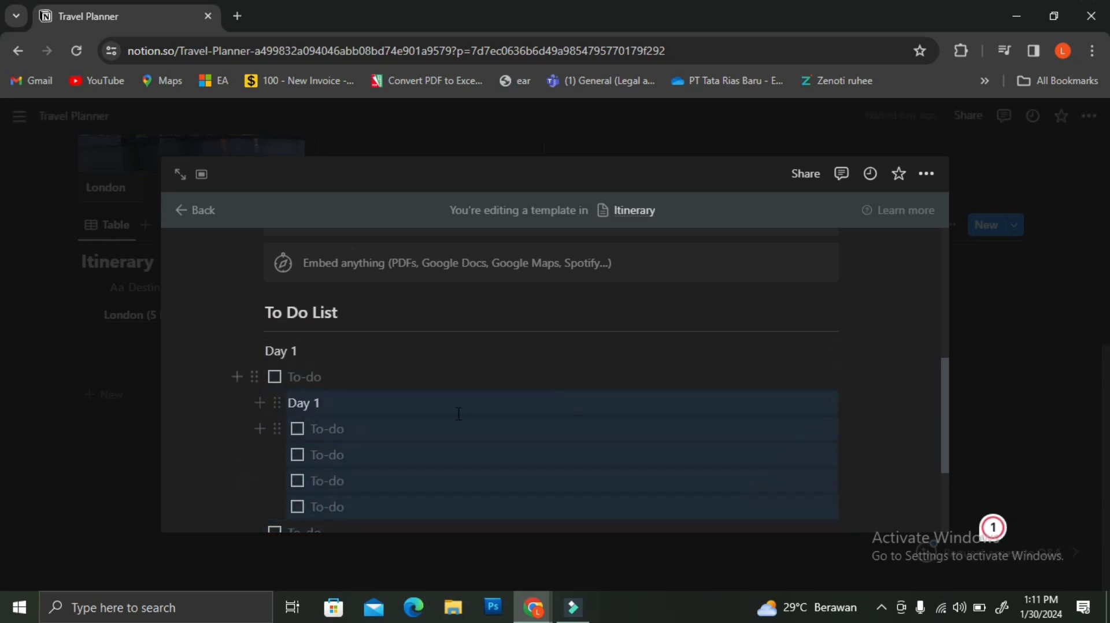
left_click(178, 454)
key("ctrl+z")
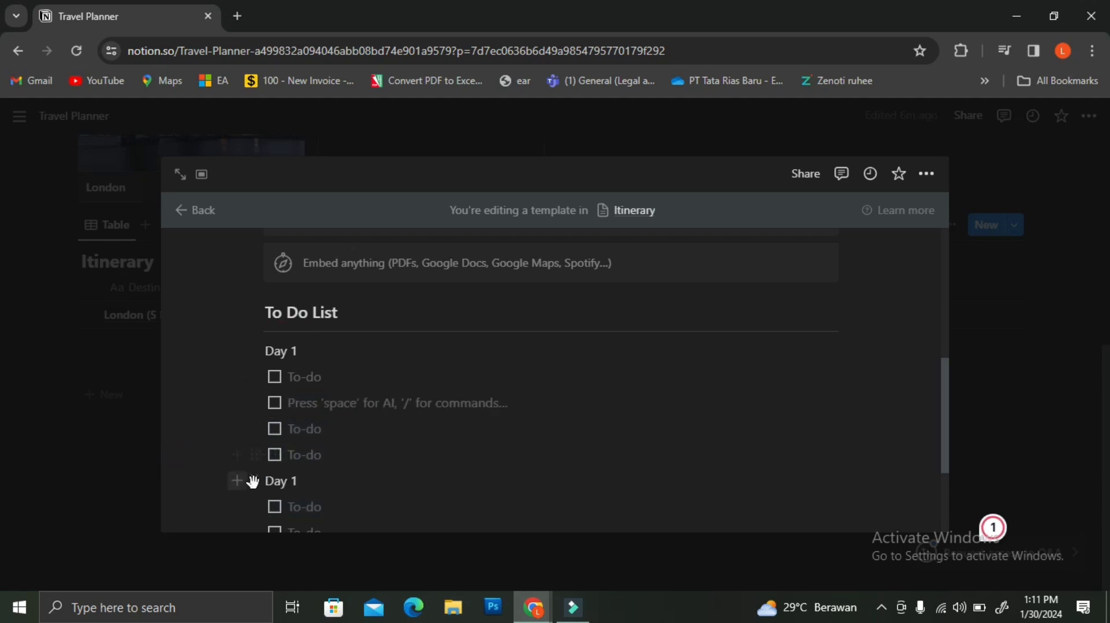
Move the duplicated Day 1 label and its four to-dos into a second column beside the original Day 1 label
scroll(252, 481, "down", 3)
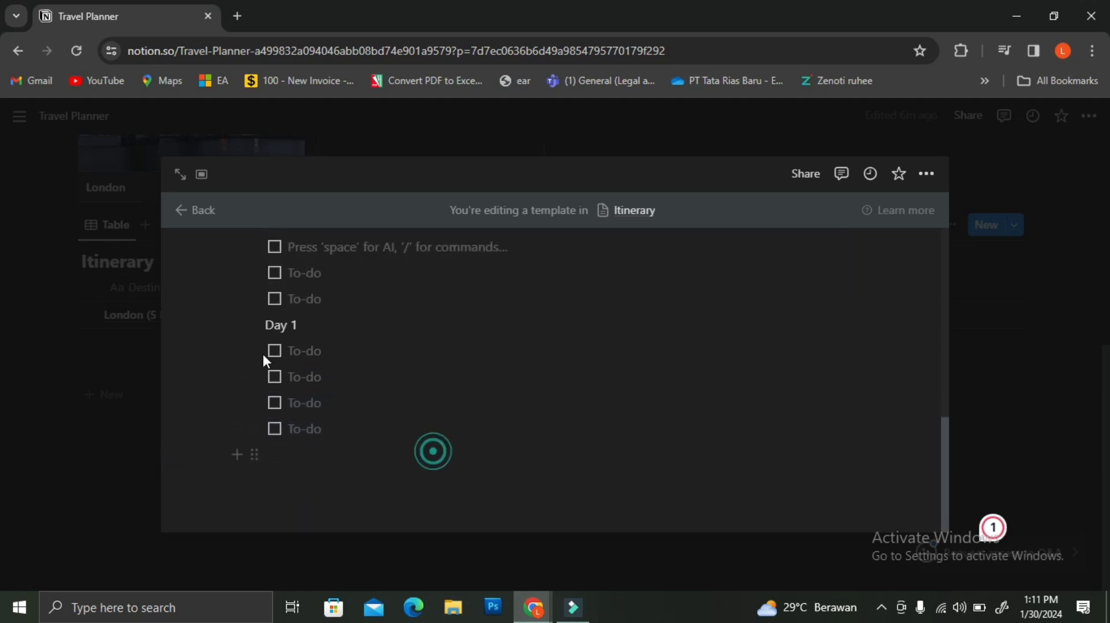
left_click_drag(241, 324, 391, 434)
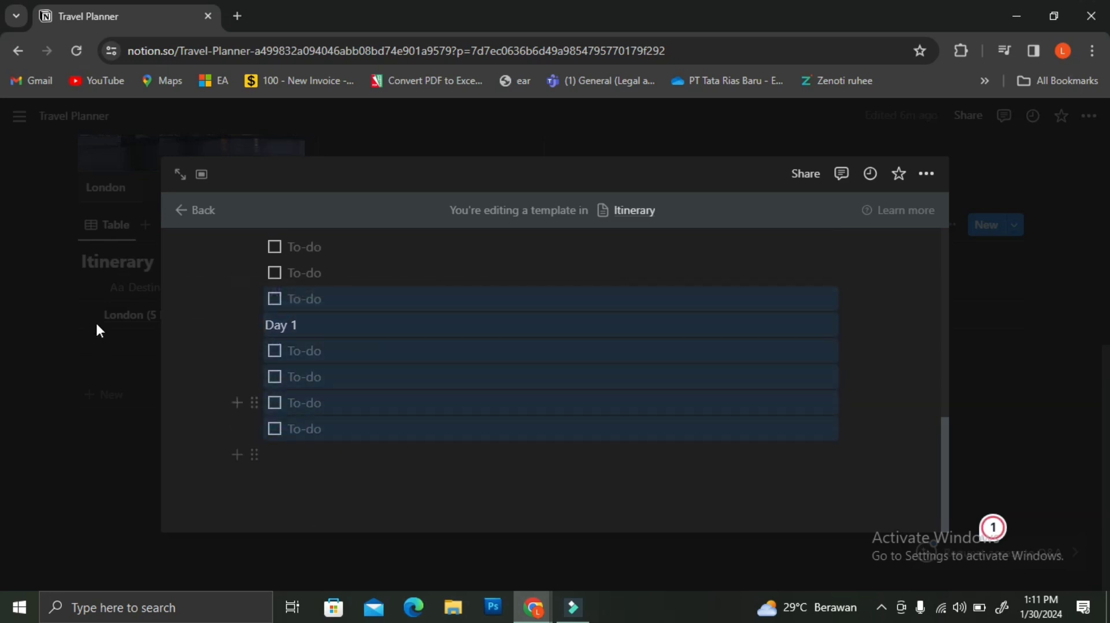
left_click(203, 322)
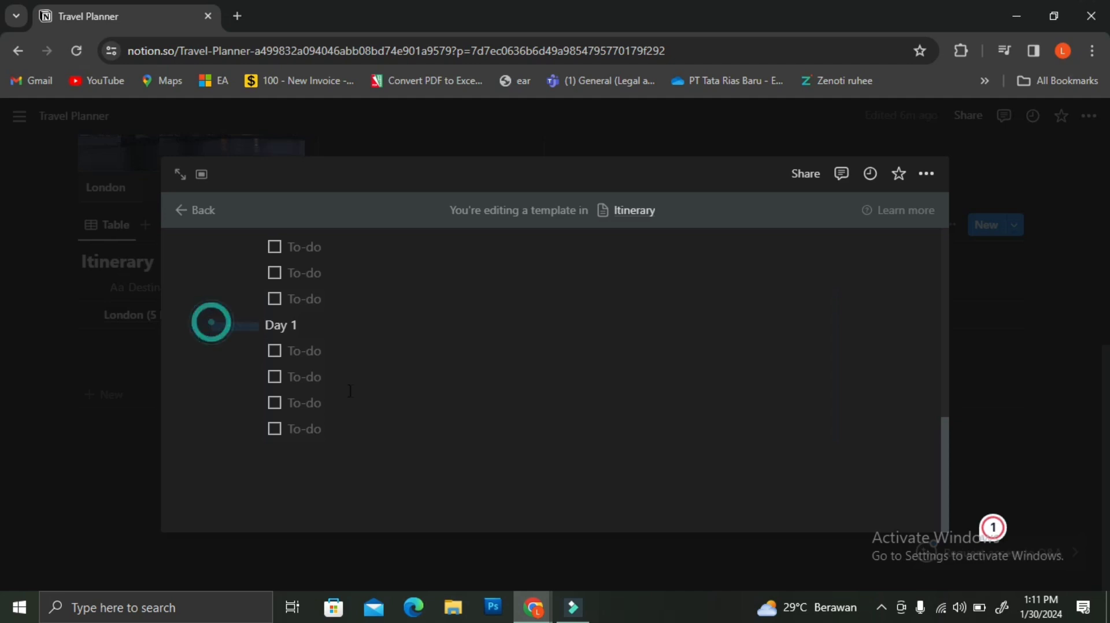
left_click_drag(350, 390, 379, 429)
scroll(301, 438, "up", 4)
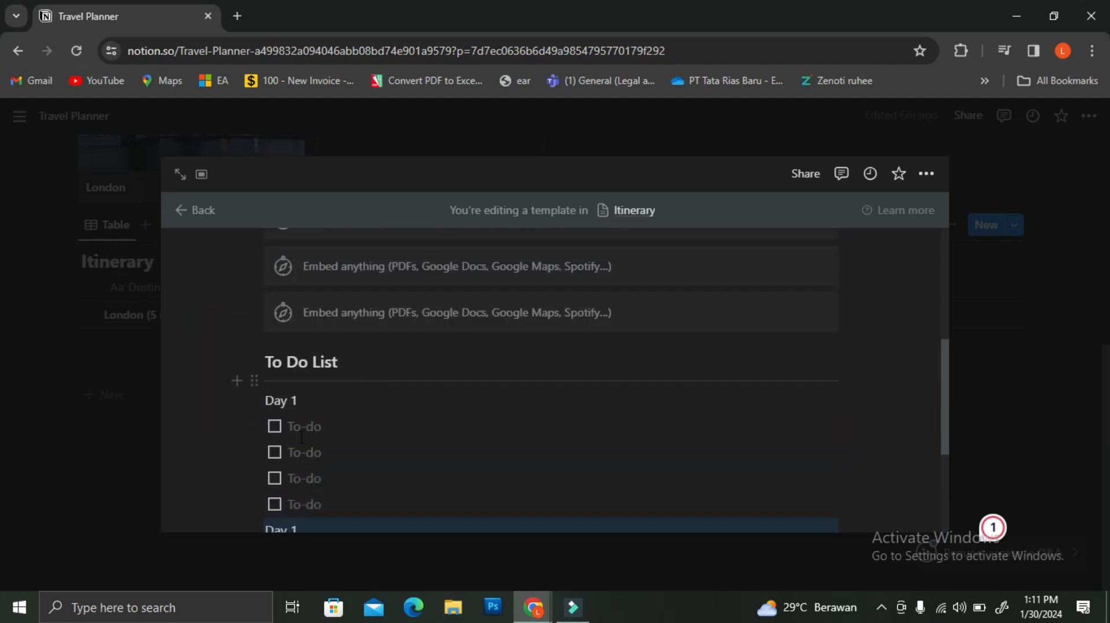
left_click_drag(251, 527, 872, 359)
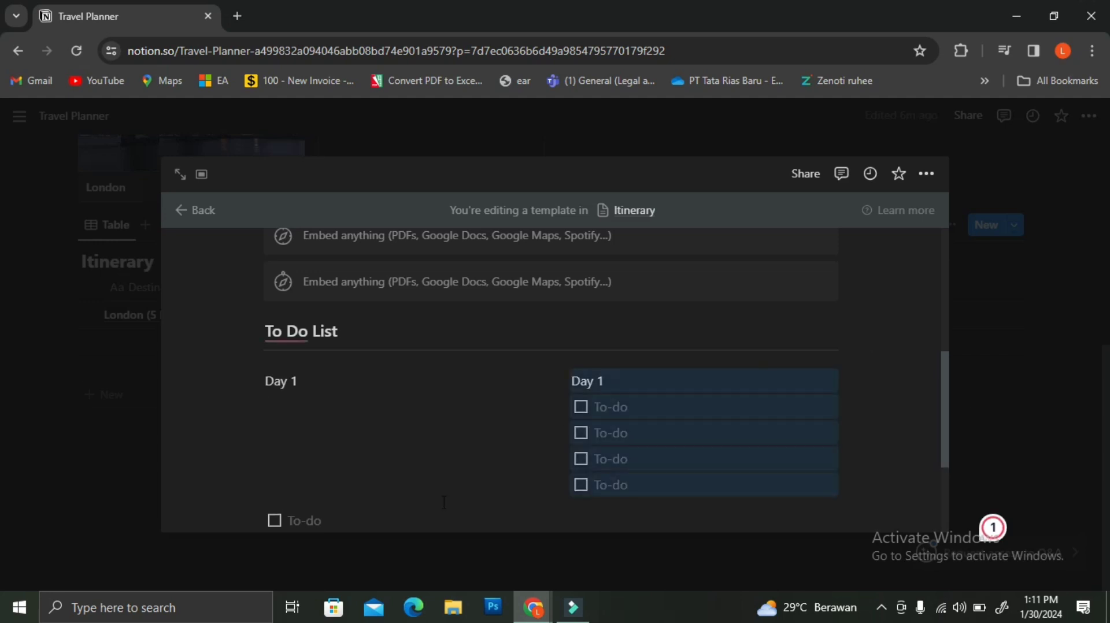
Move the four to-dos left below the columns under the Day 1 label in the first column
scroll(444, 502, "down", 3)
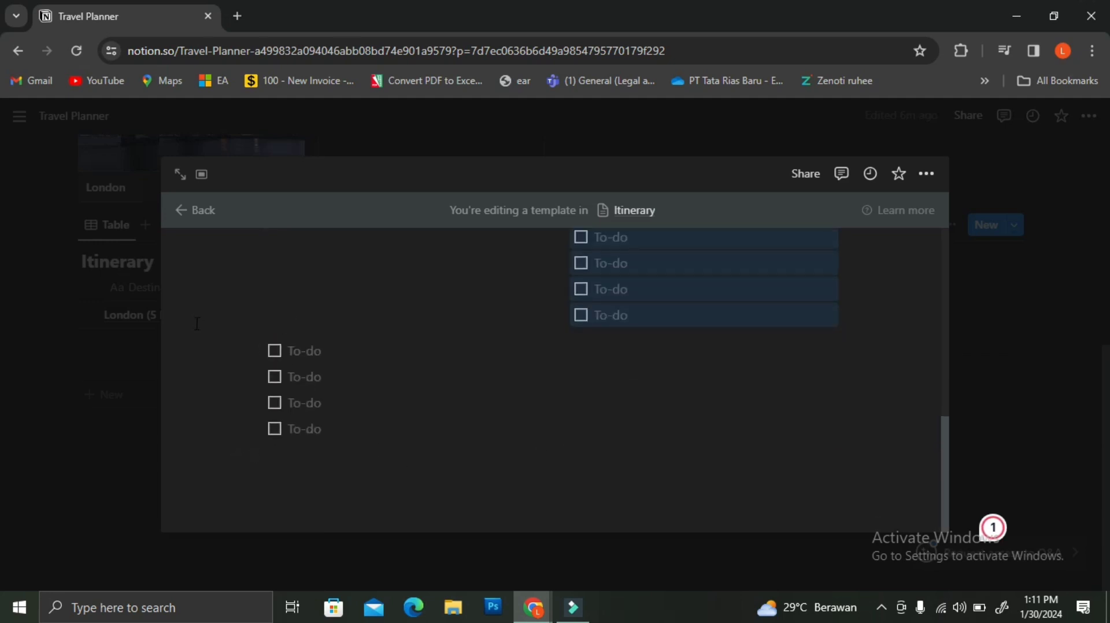
left_click_drag(200, 328, 300, 461)
left_click(450, 499)
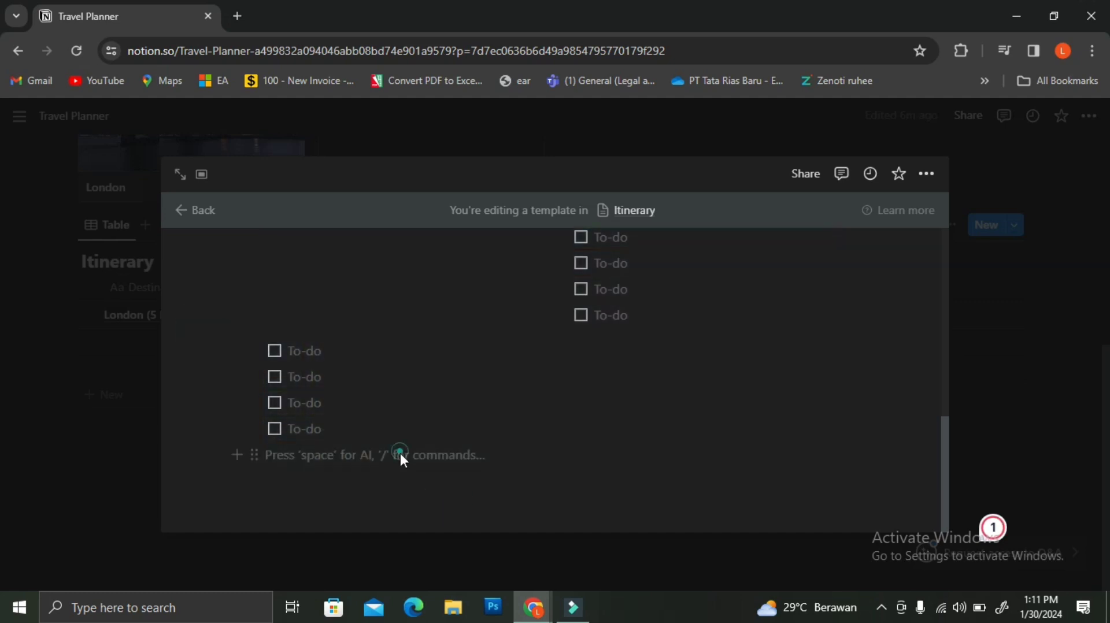
left_click(289, 353)
left_click_drag(241, 316, 289, 389)
left_click(504, 504)
left_click(516, 464)
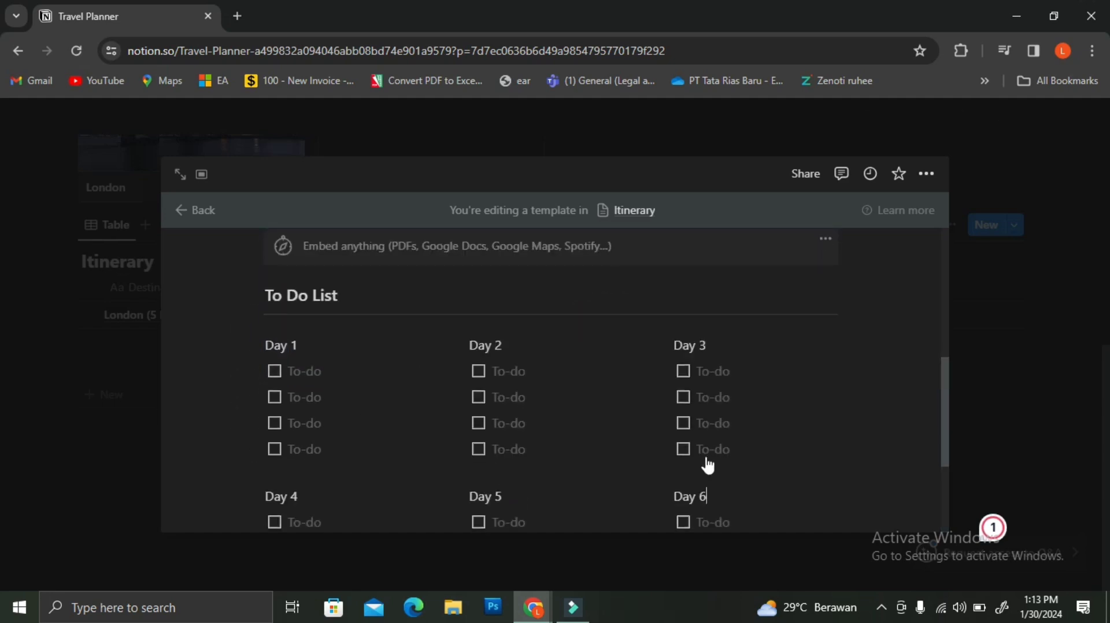
Try turning the last to-do under Day 6 into plain text, and undo the change
scroll(705, 463, "down", 3)
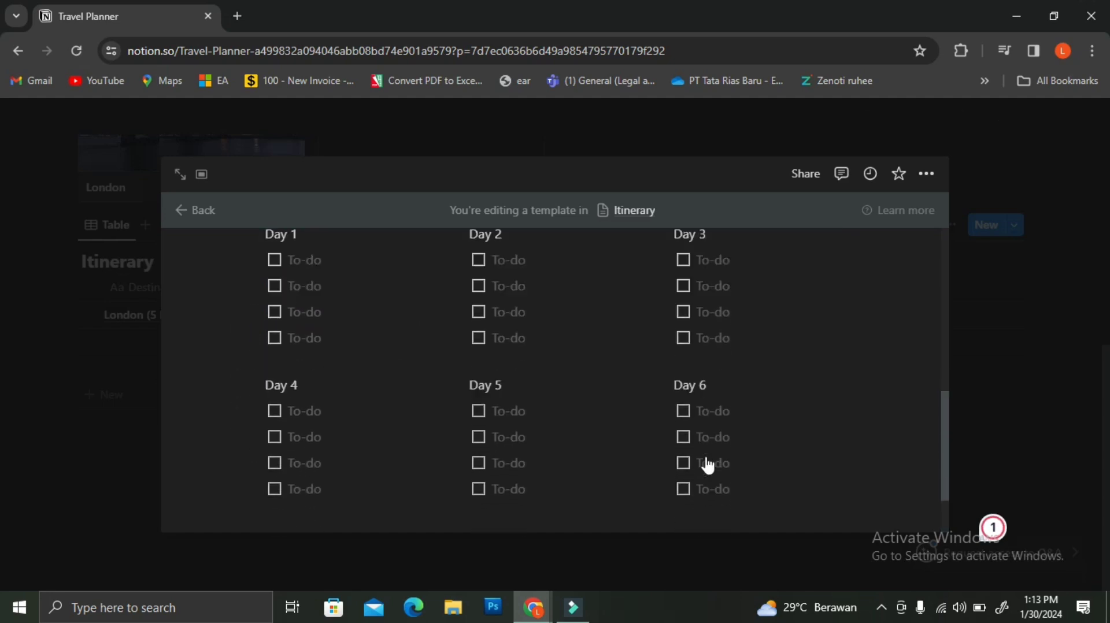
left_click(772, 416)
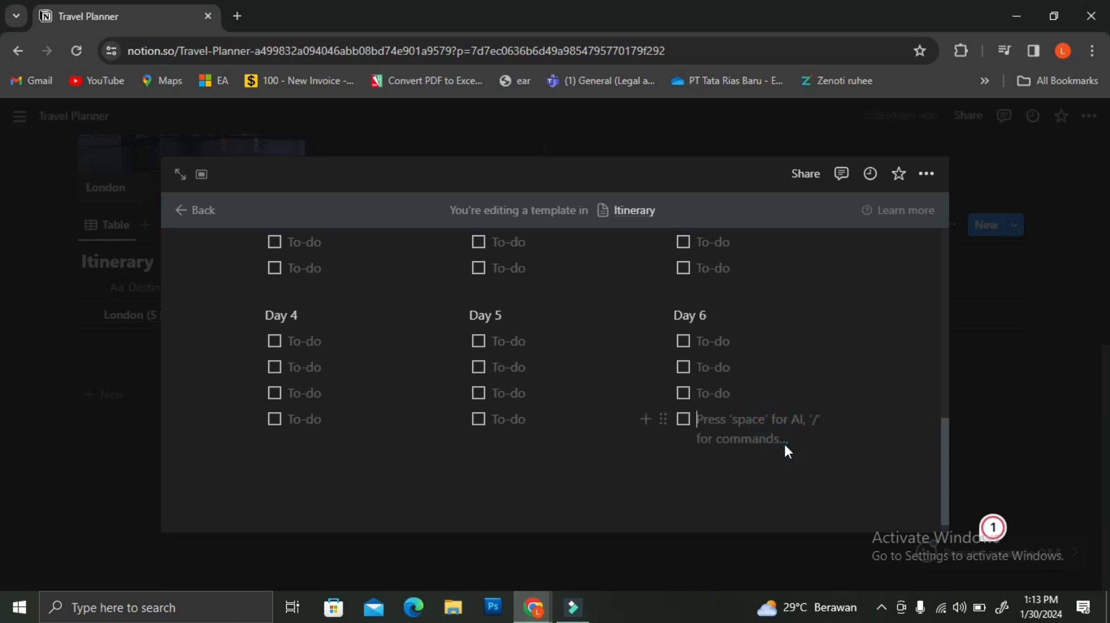
key("BackSpace")
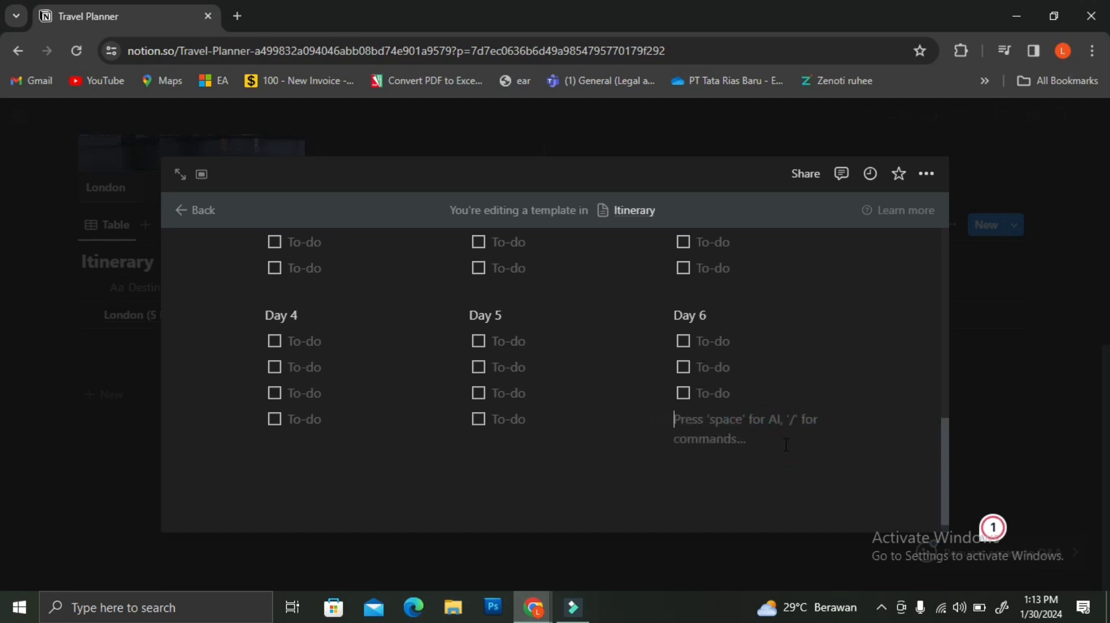
key("ctrl+z")
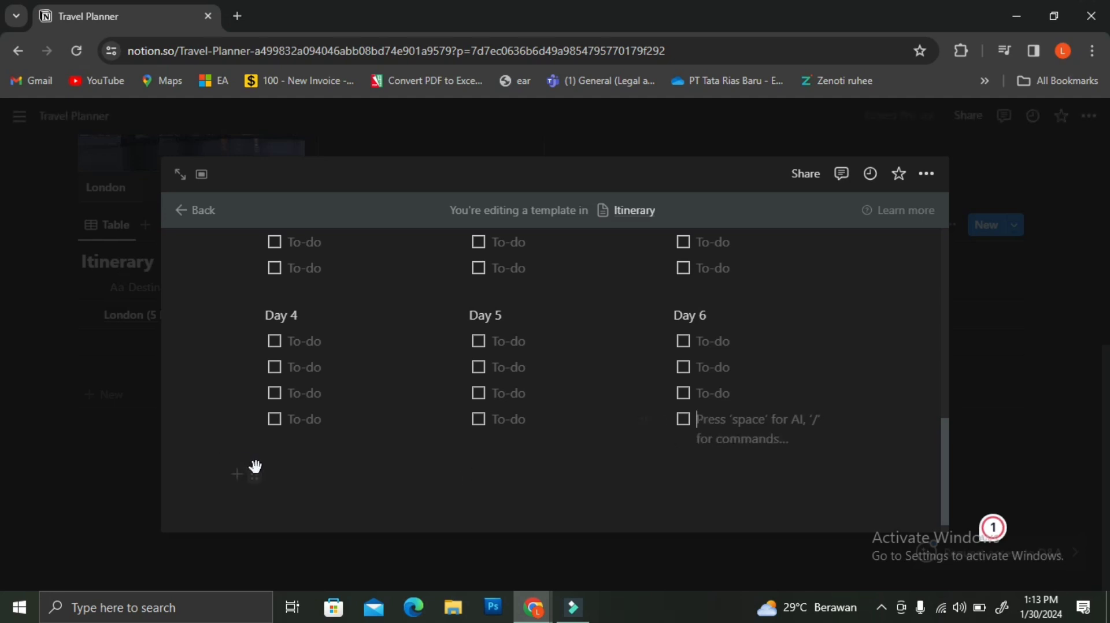
Add a Heading 3 block reading "Places To Go" below the Day 4 to Day 6 columns
left_click(255, 467)
left_click(299, 481)
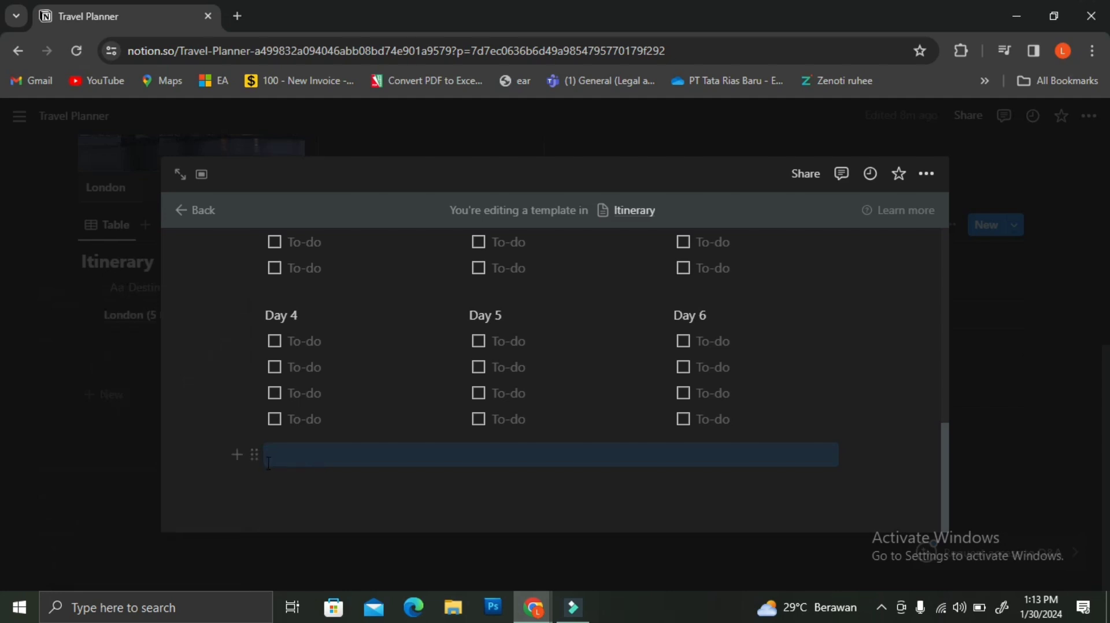
left_click(269, 463)
type("/")
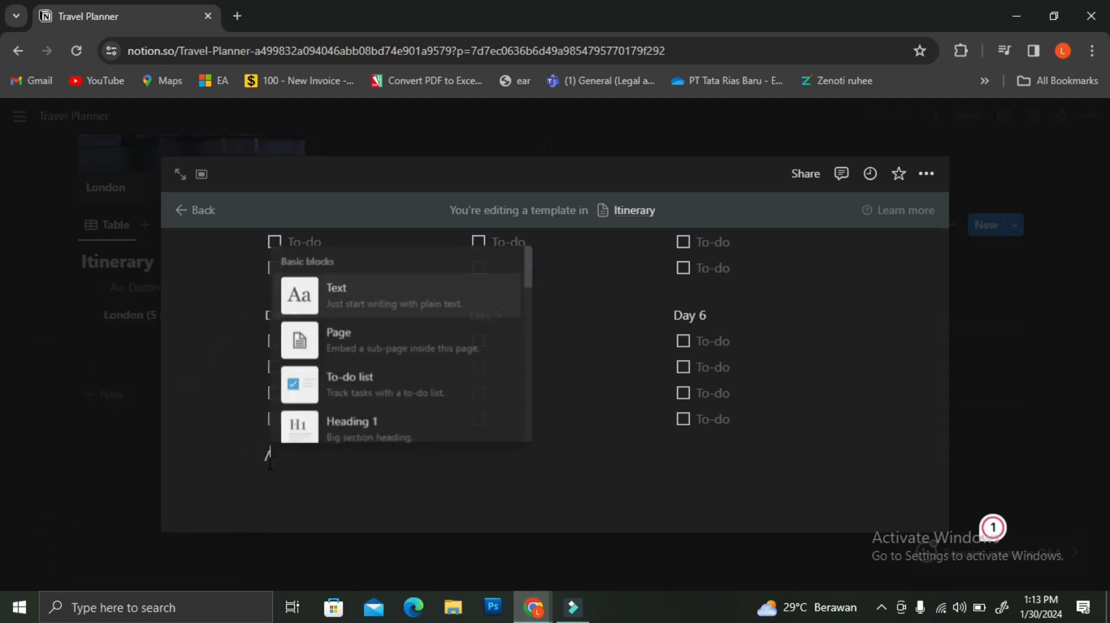
type("hea")
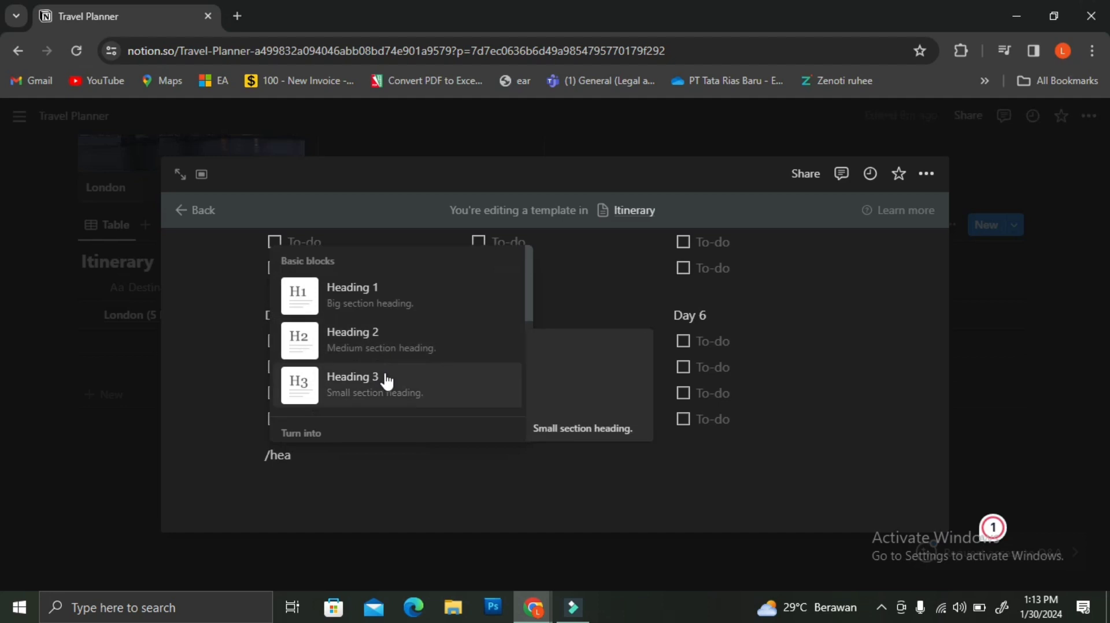
left_click(386, 372)
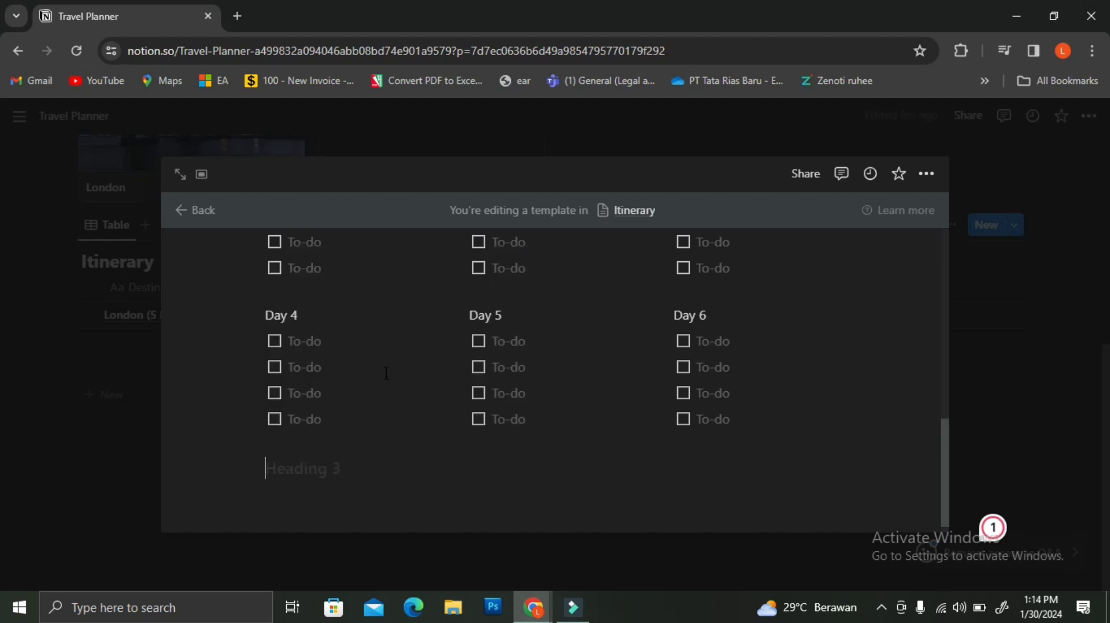
type("Places t")
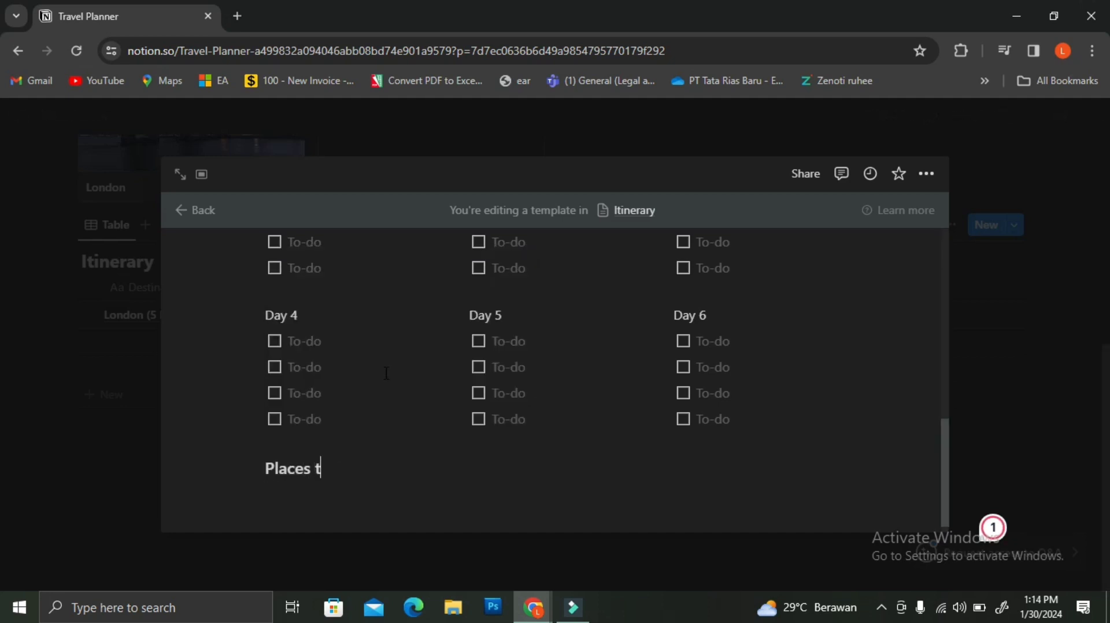
type("o go")
key("BackSpace")
key("BackSpace")
key("BackSpace")
key("BackSpace")
key("BackSpace")
type("To Go")
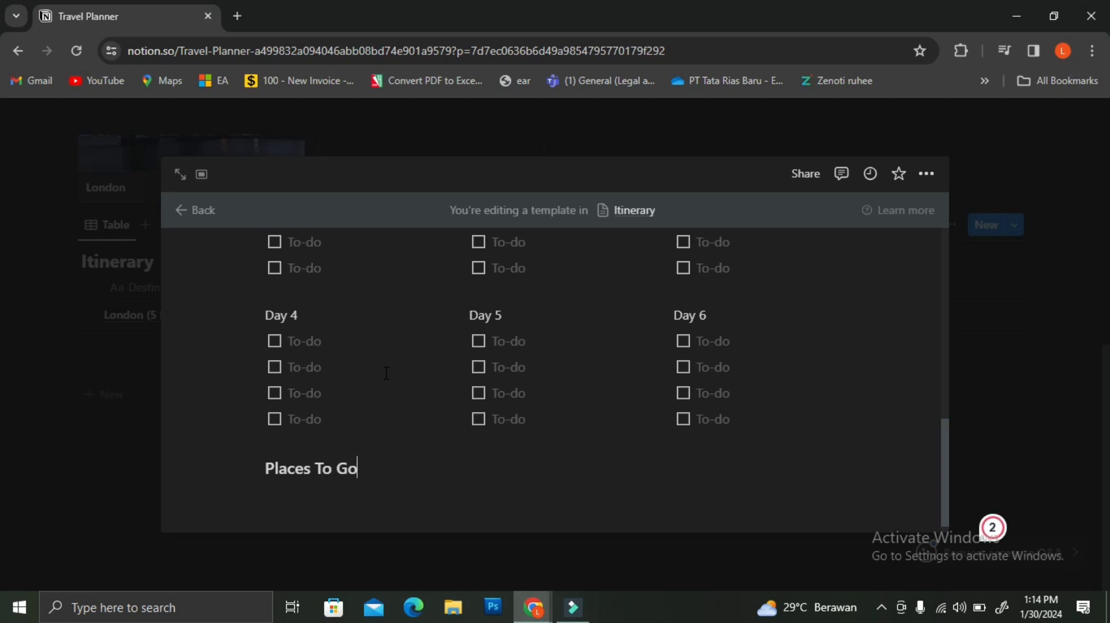
Insert a divider below the Places To Go heading
key("Return")
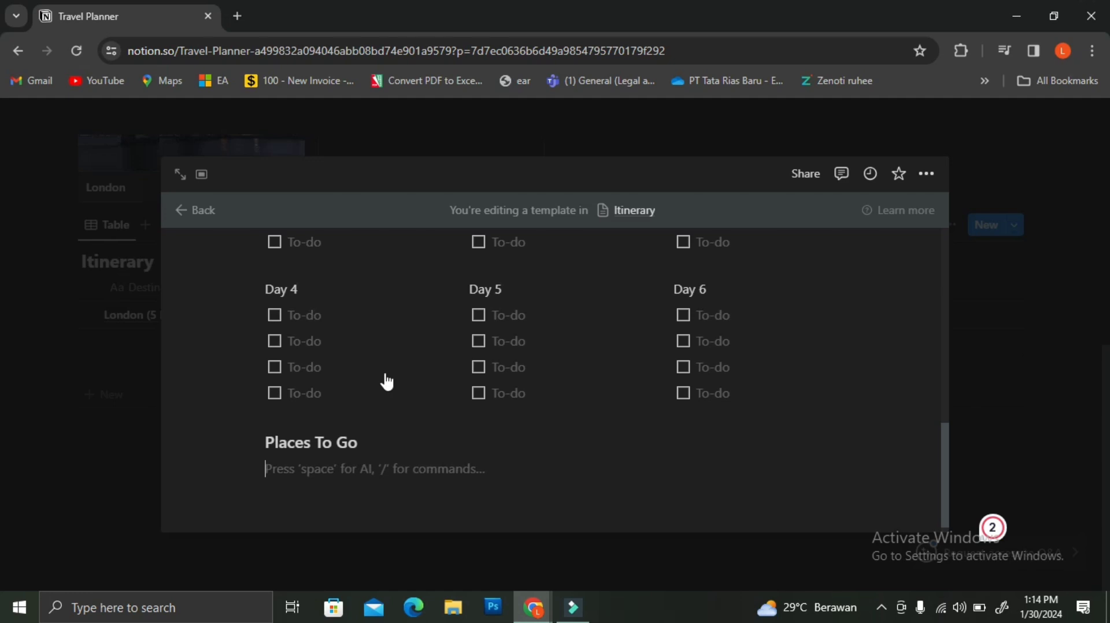
type("/divi")
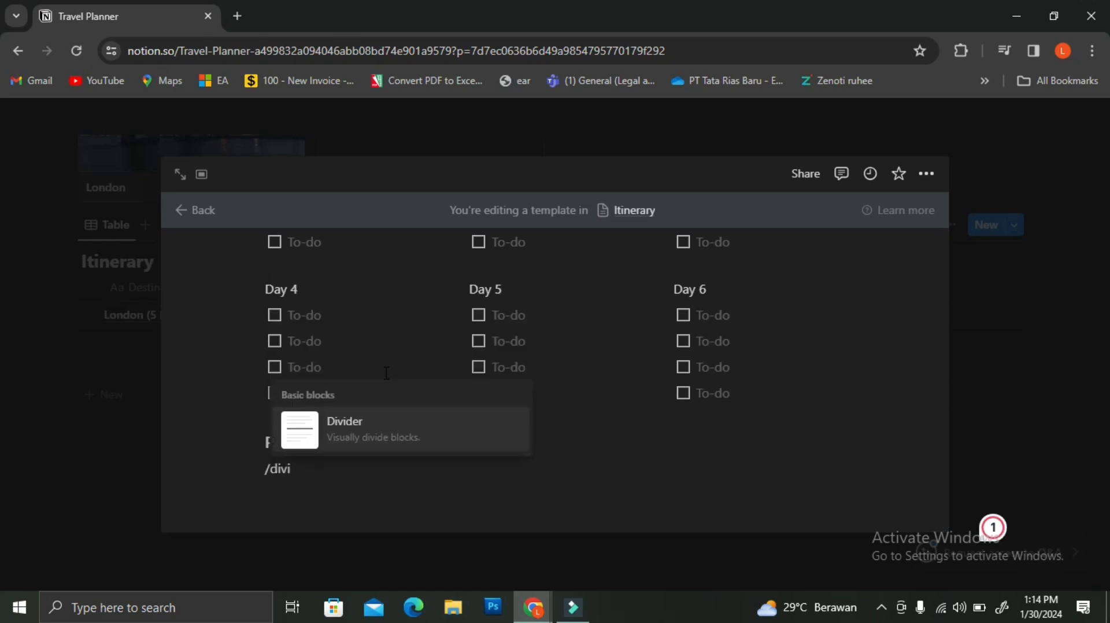
key("Return")
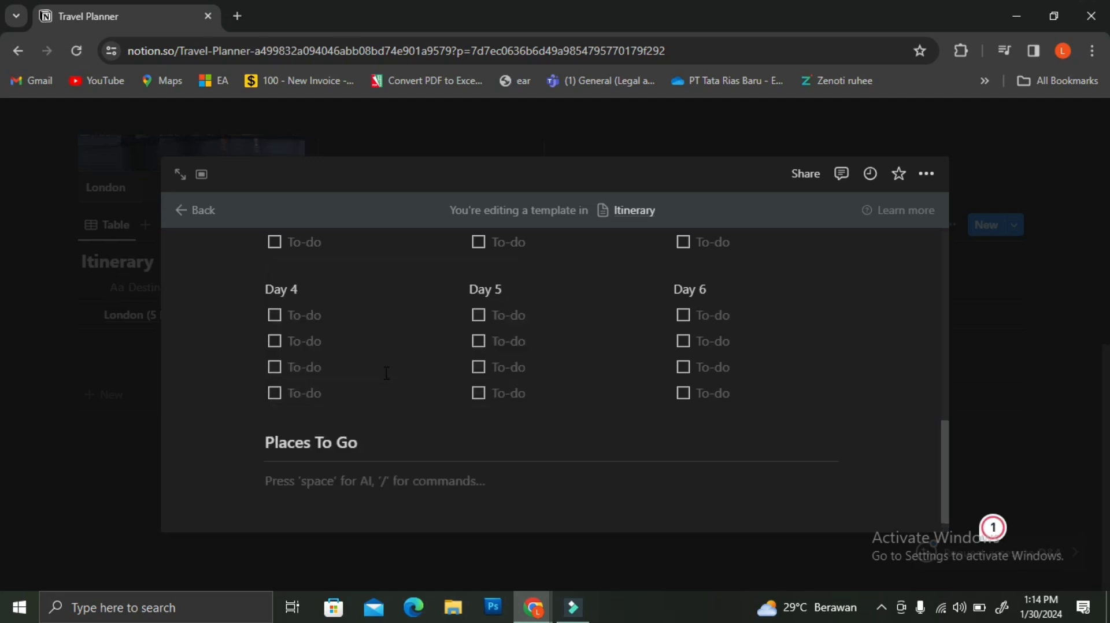
Add an empty bulleted list item below the Places To Go divider
scroll(272, 477, "down", 1)
type("/")
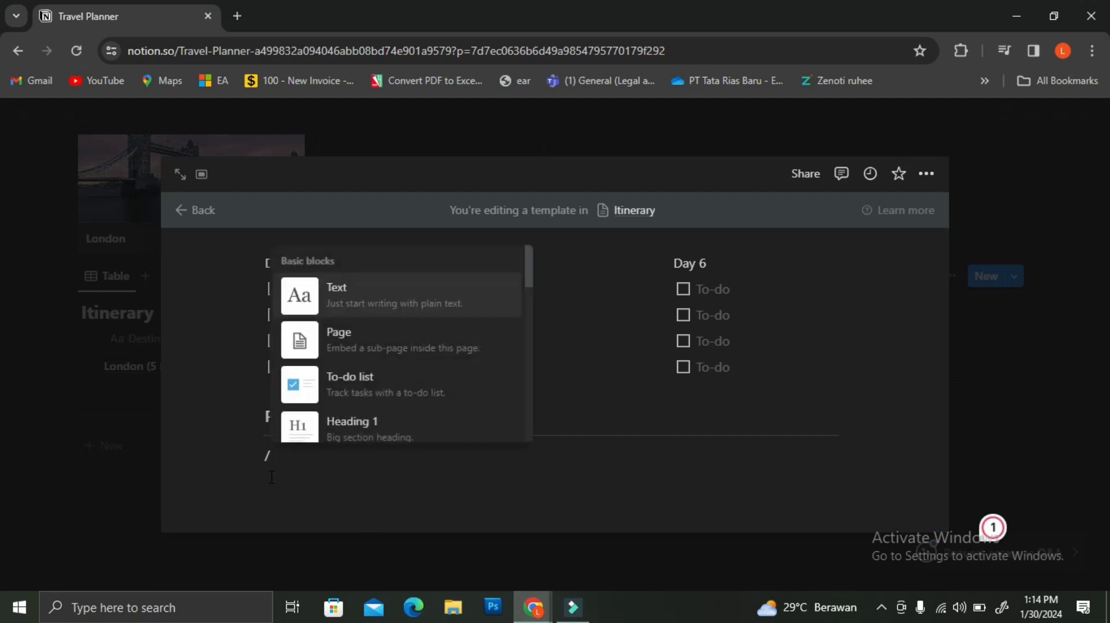
type("bul")
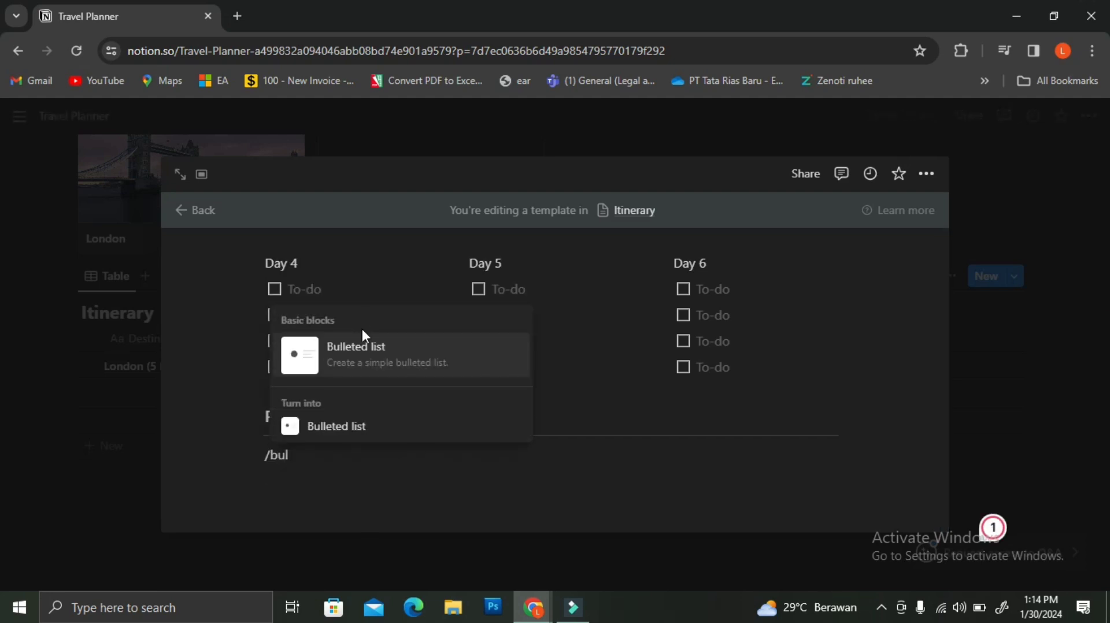
left_click(355, 349)
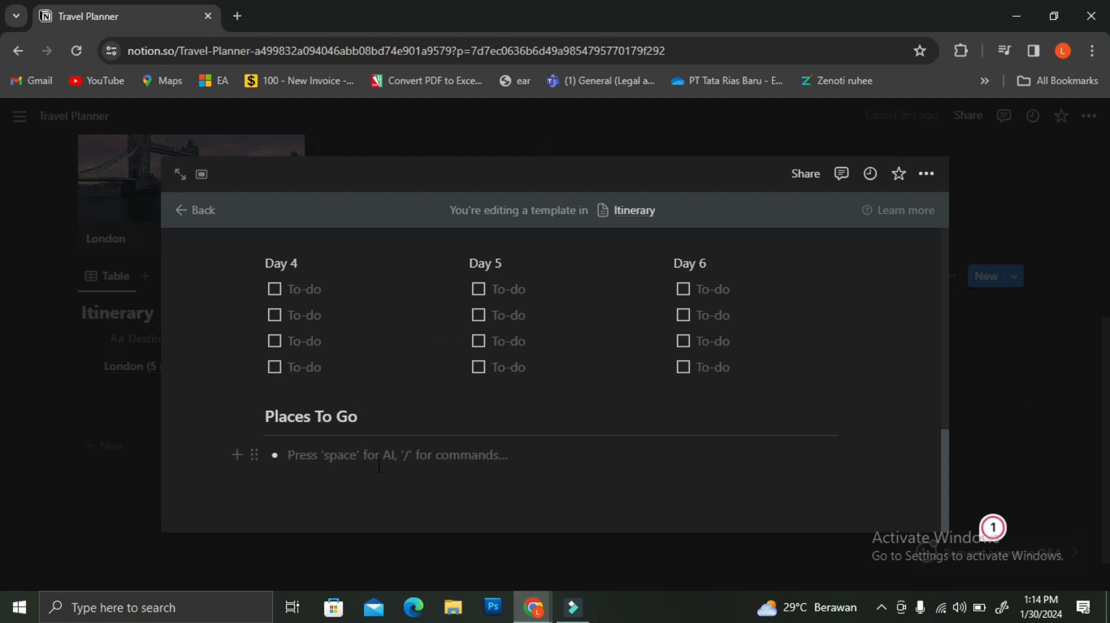
Duplicate the empty Places To Go bullet three times
left_click(383, 460)
key("Escape")
key("ctrl+d")
key("ctrl+d")
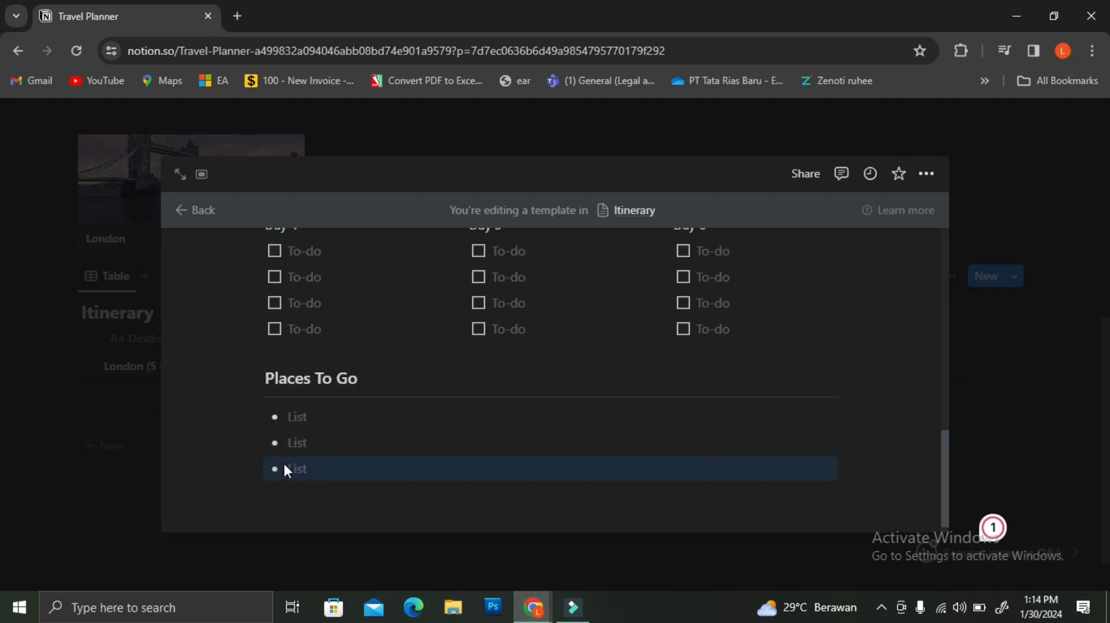
key("ctrl+d")
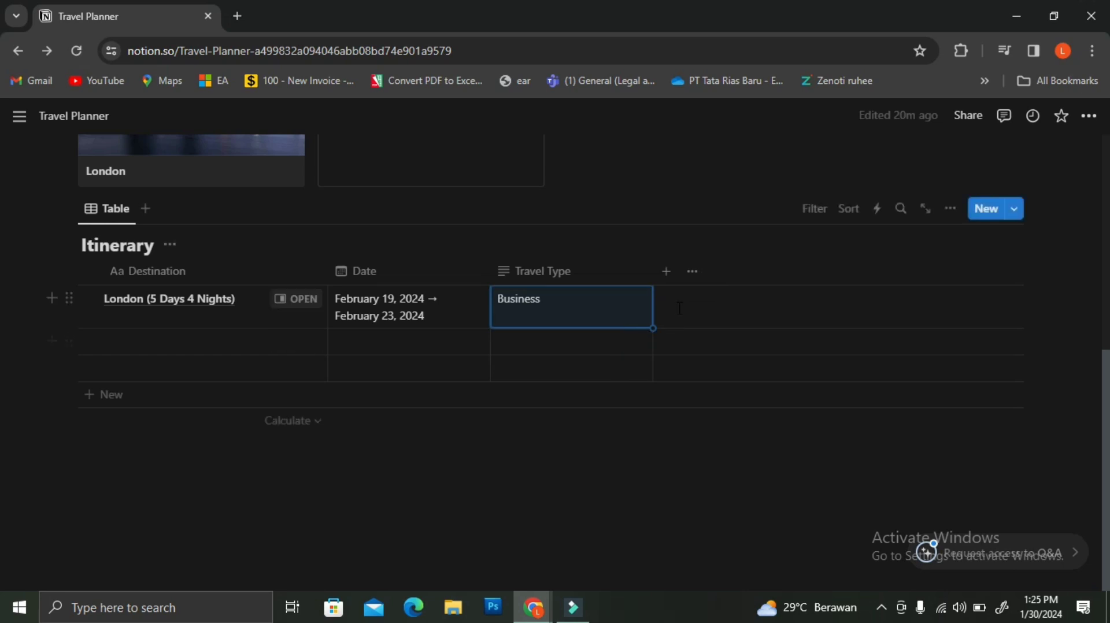
Select the London (5 Days 4 Nights) row in the Itinerary table
left_click(677, 310)
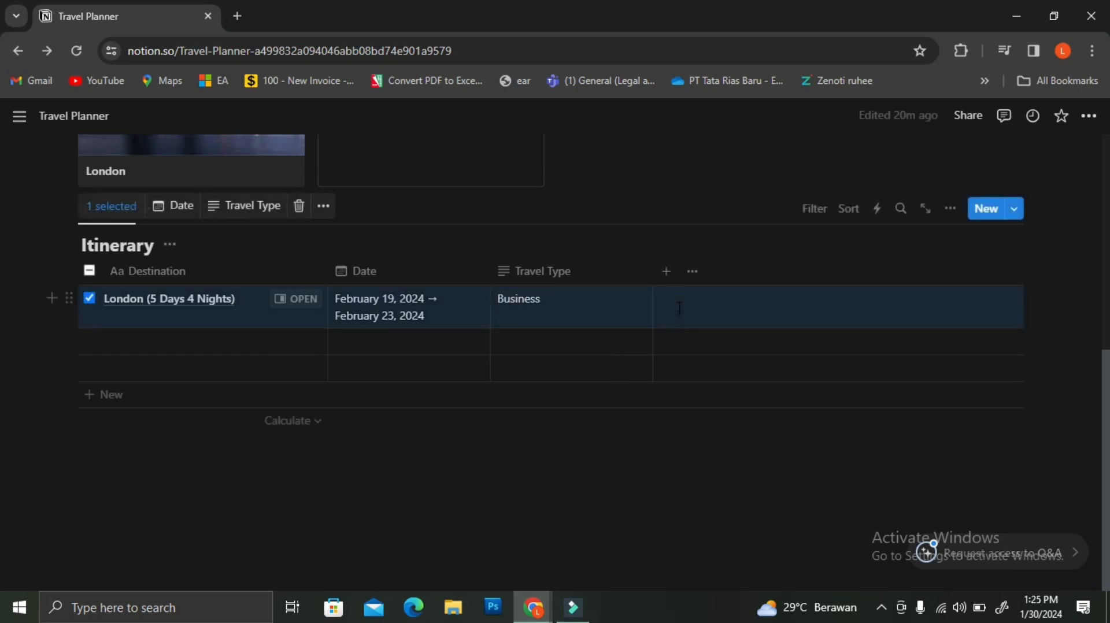
Add a Relation property named Destinations to the Itinerary table, related to the Destinations database and also shown on Destinations
left_click(667, 277)
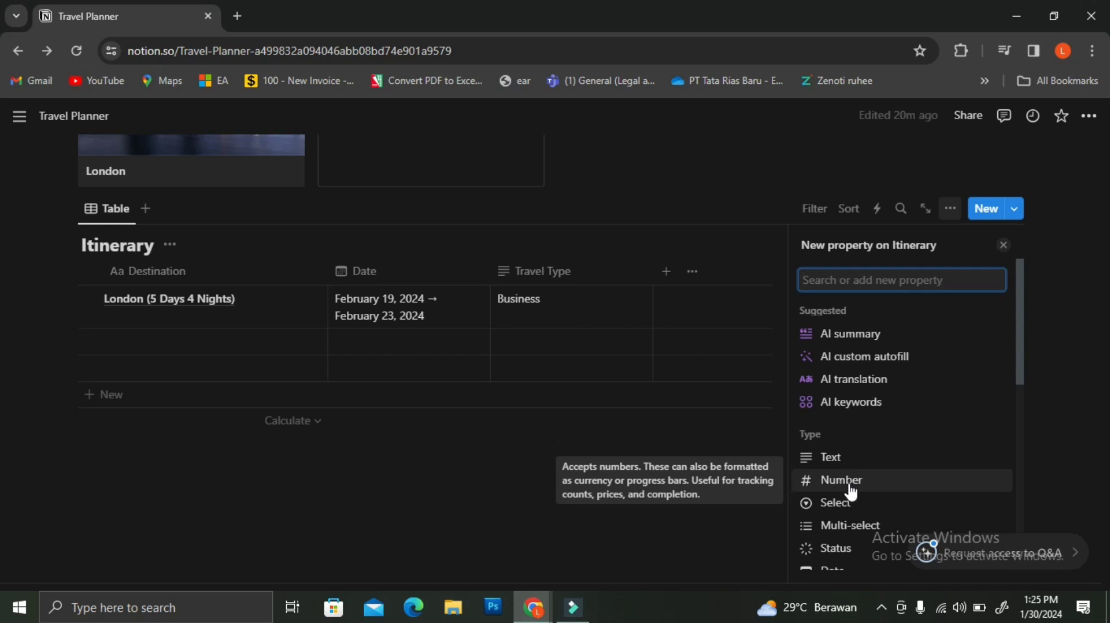
scroll(851, 493, "down", 5)
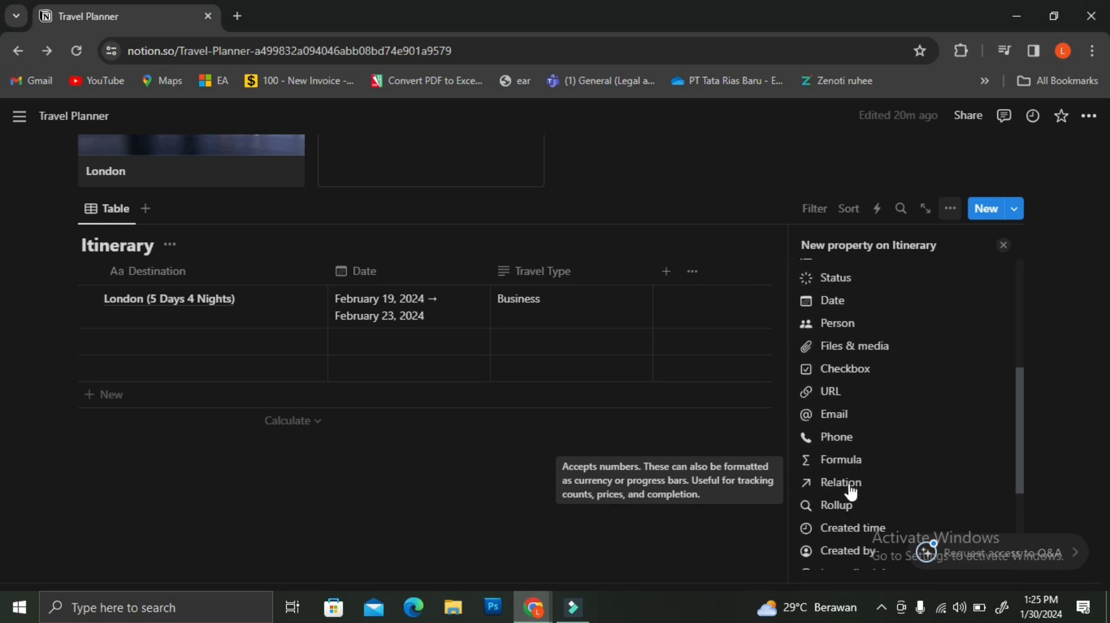
left_click(850, 489)
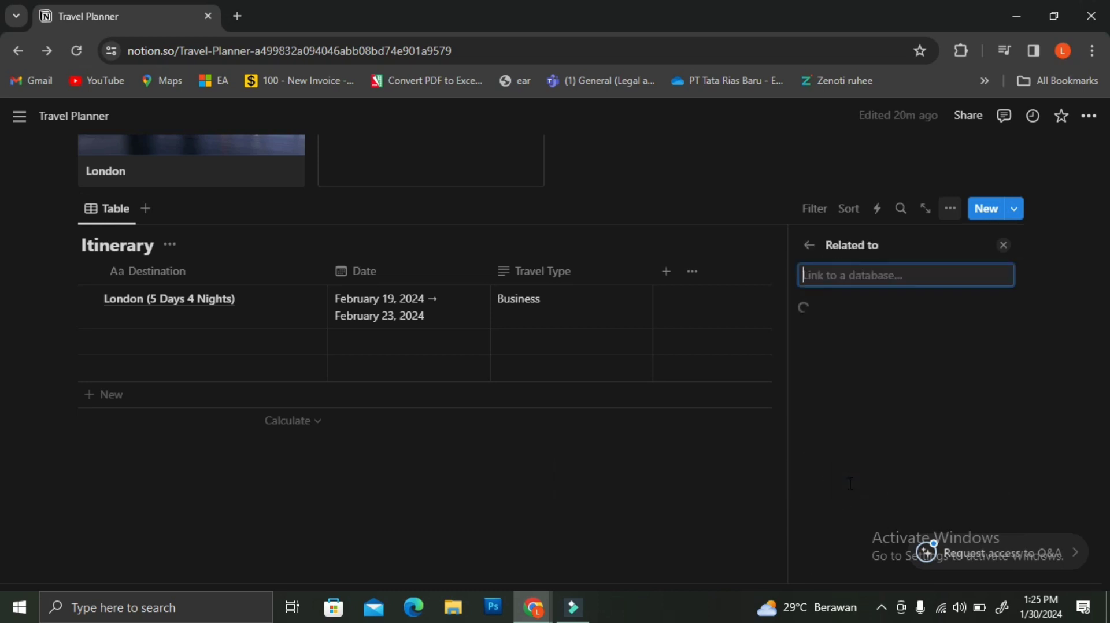
type("des")
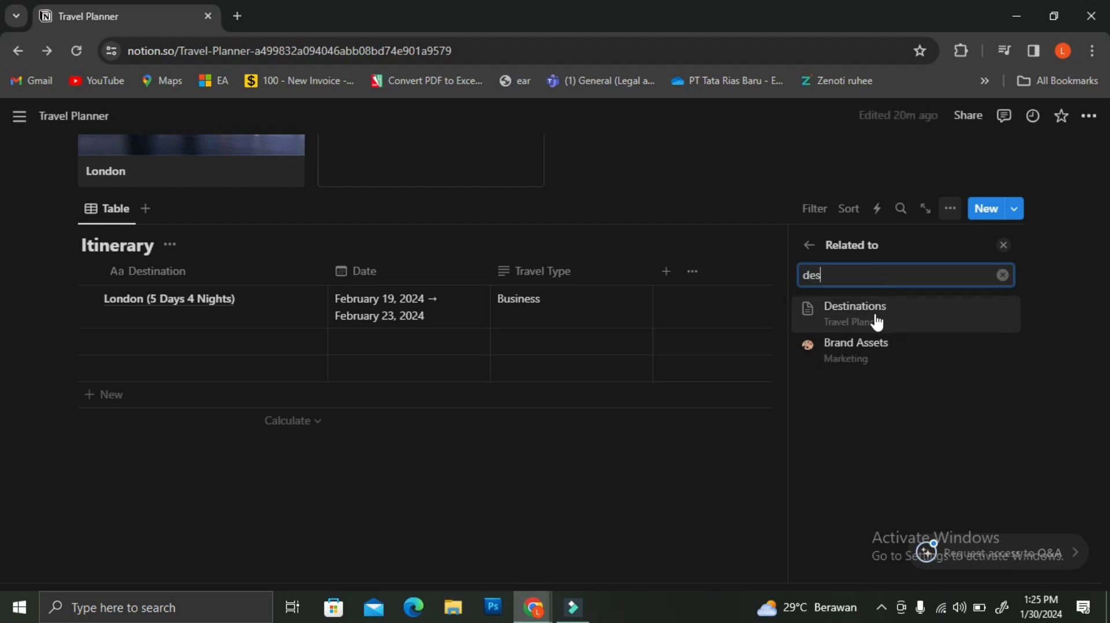
left_click(863, 315)
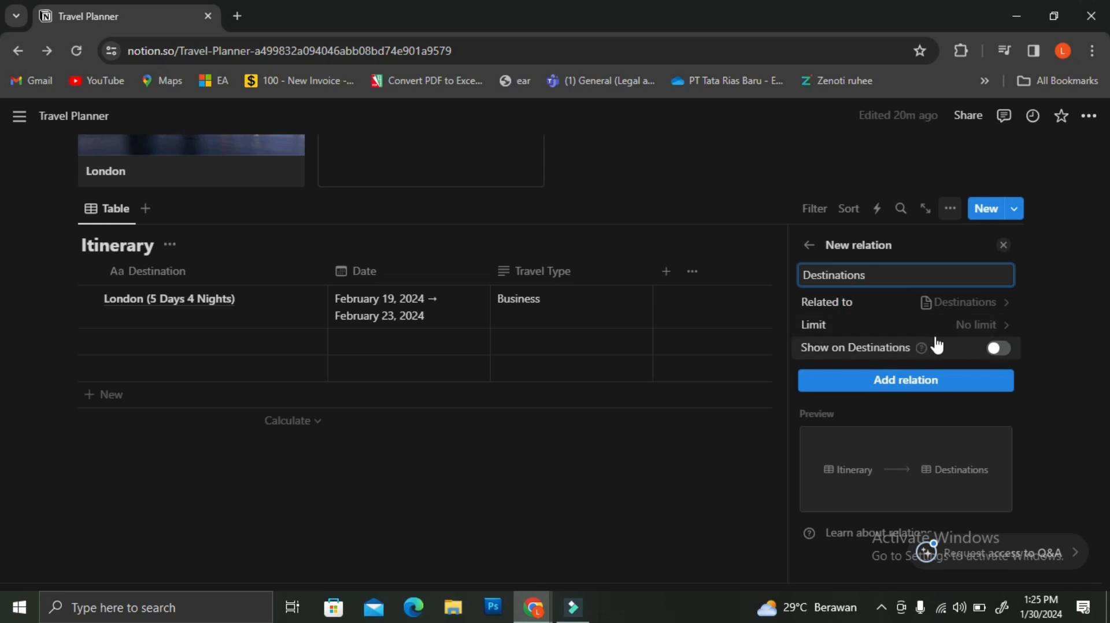
left_click(1000, 351)
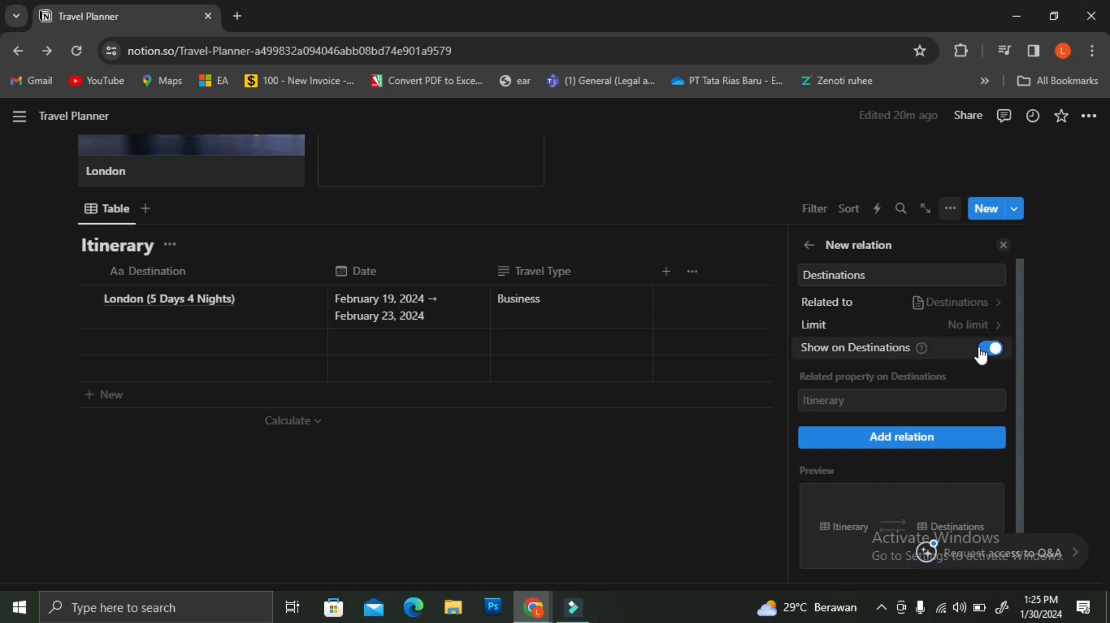
left_click(929, 439)
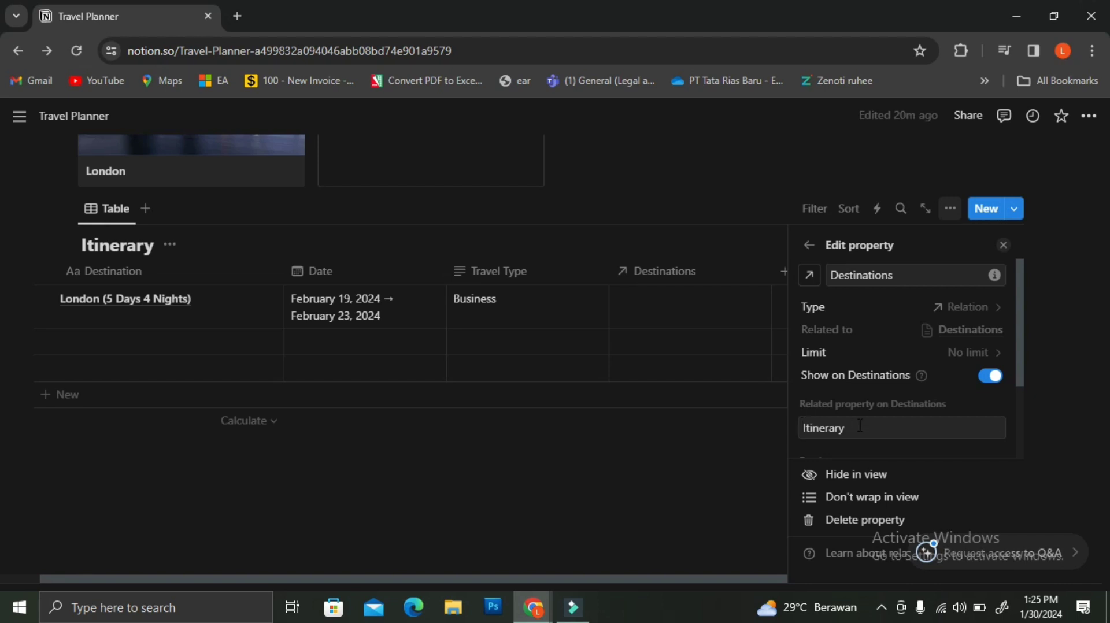
Link the London page in the Destinations column of the London (5 Days 4 Nights) itinerary row
left_click(959, 331)
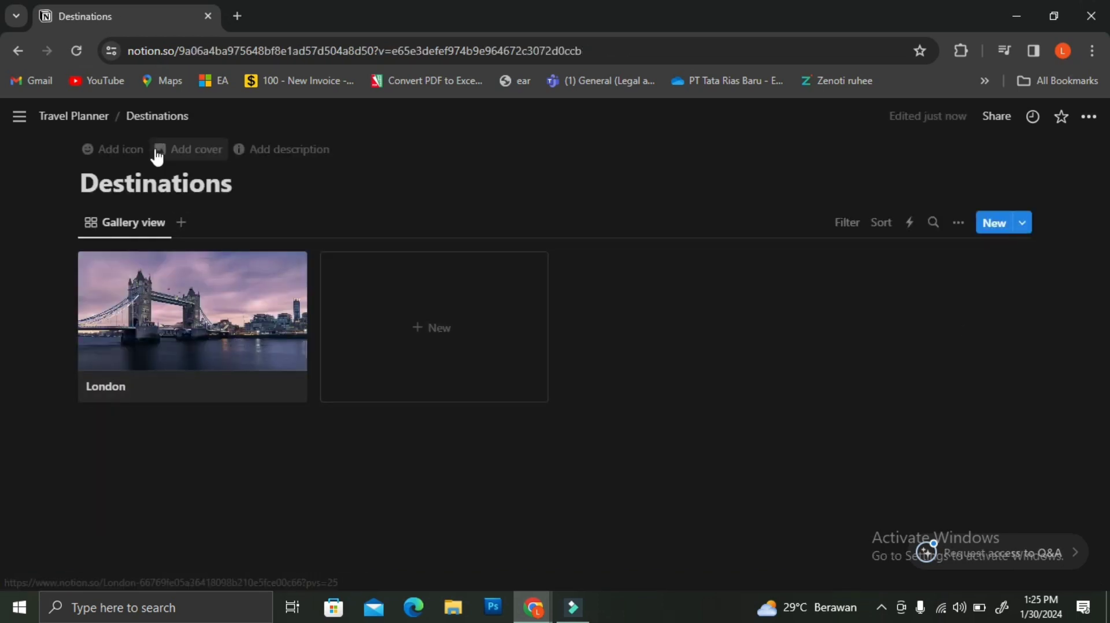
left_click(19, 52)
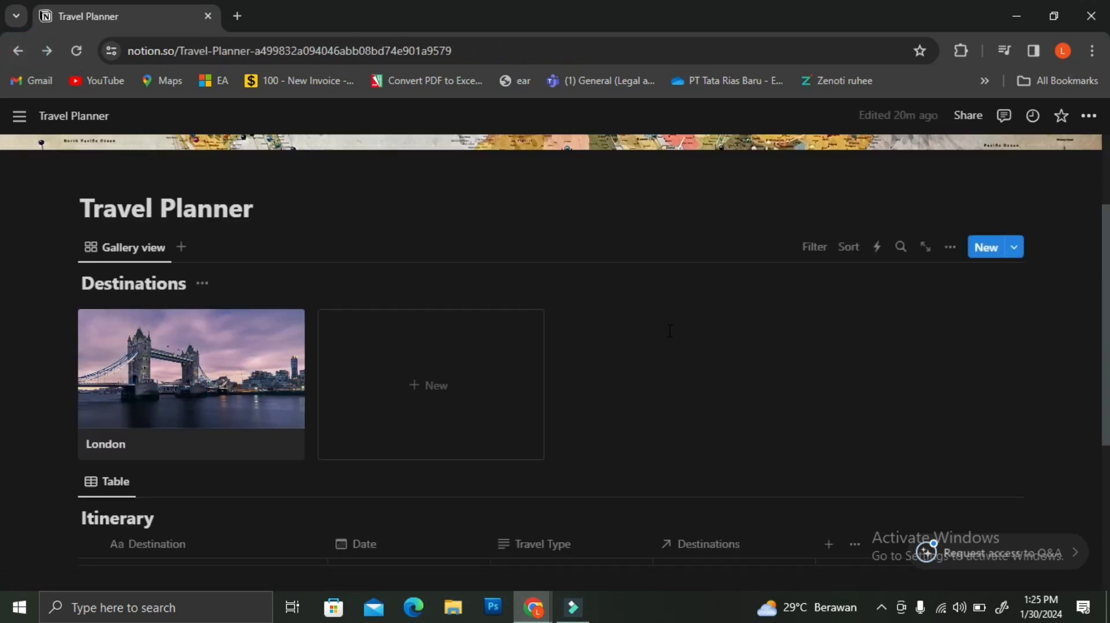
scroll(669, 331, "down", 5)
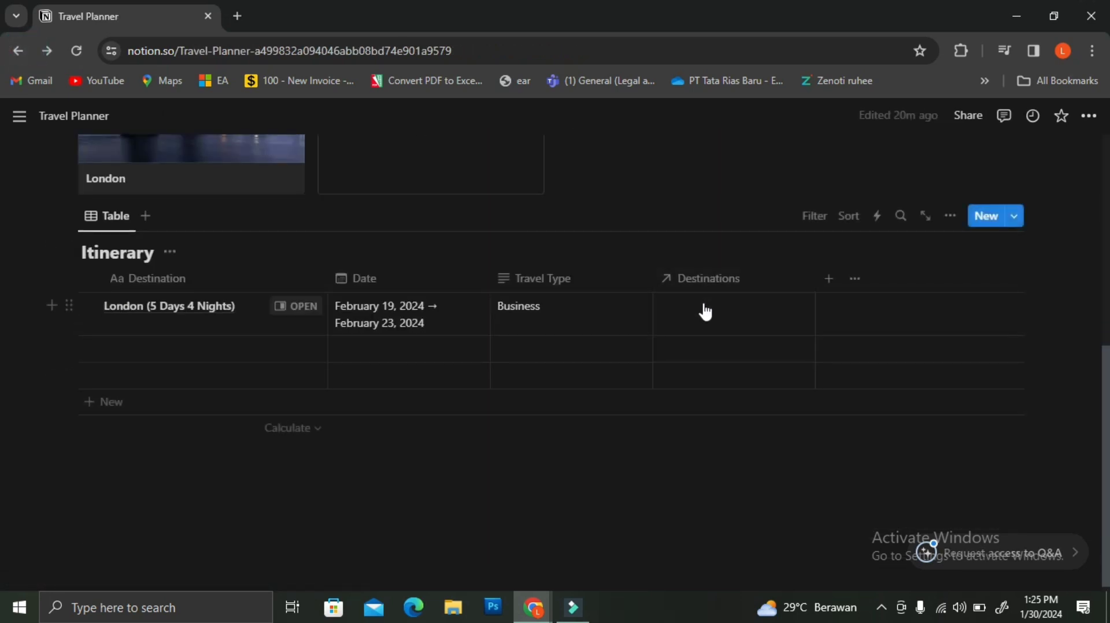
left_click(704, 312)
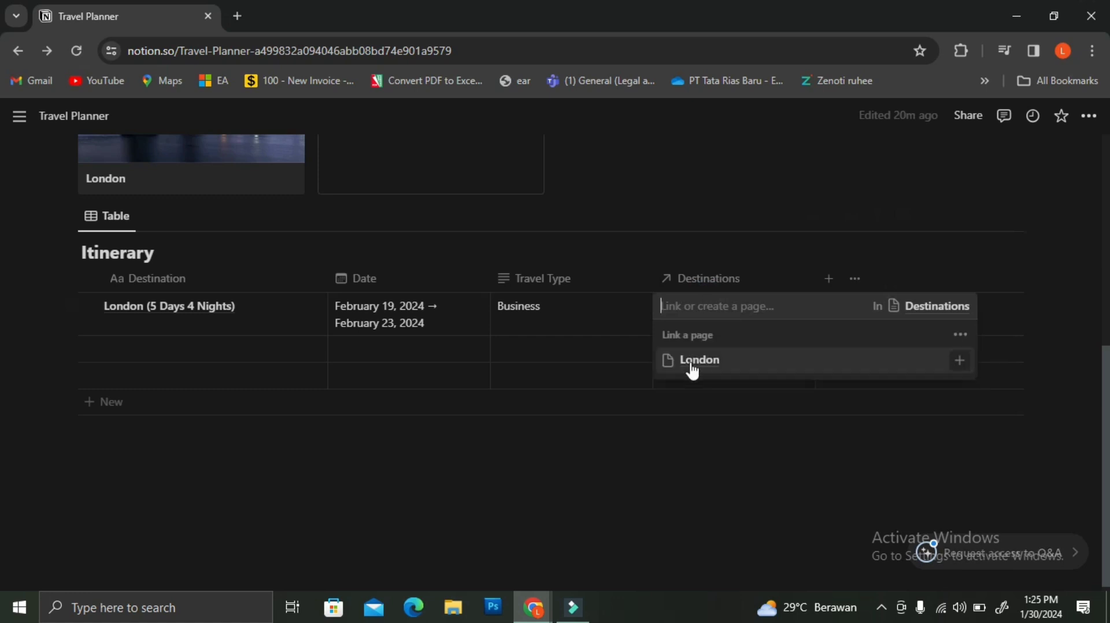
left_click(692, 364)
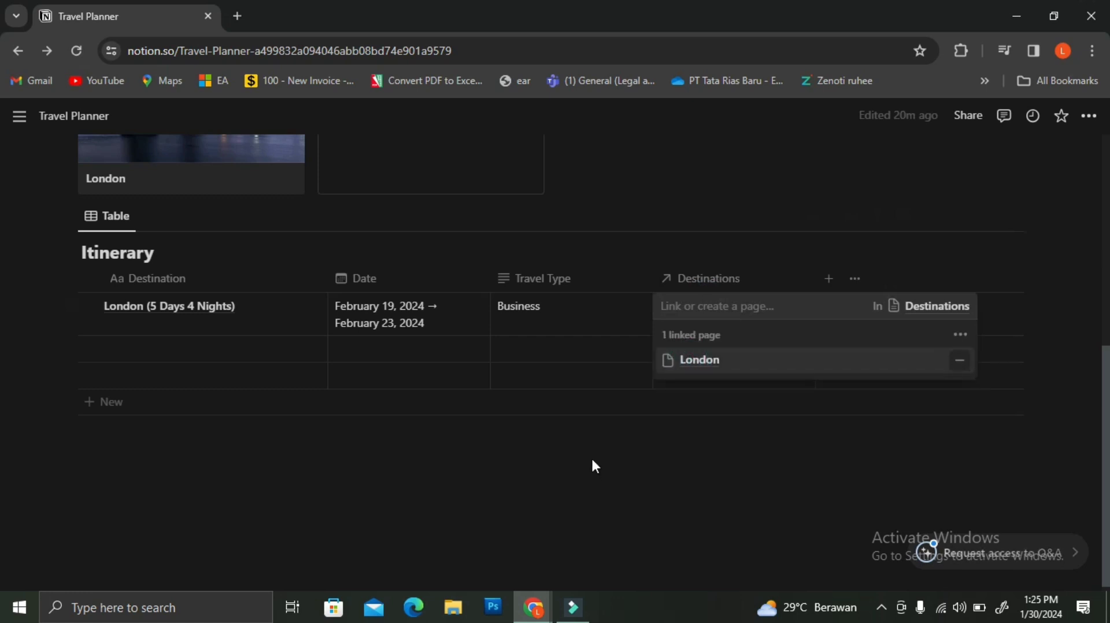
View the linked London destination page to check its Itinerary relation, and close it
left_click(719, 360)
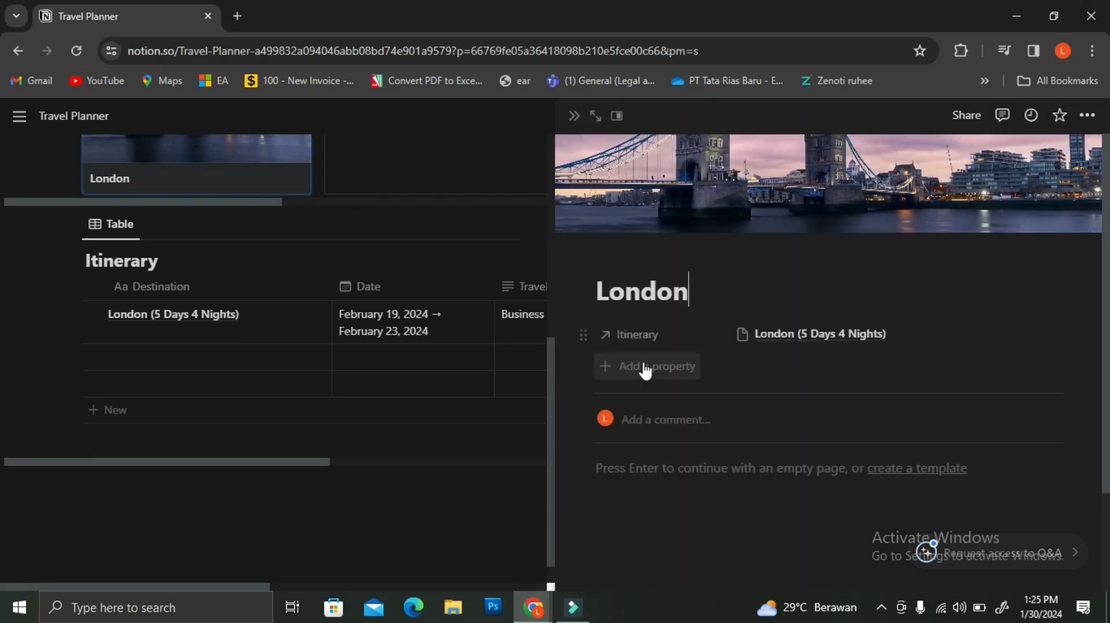
scroll(659, 386, "down", 2)
scroll(659, 386, "up", 2)
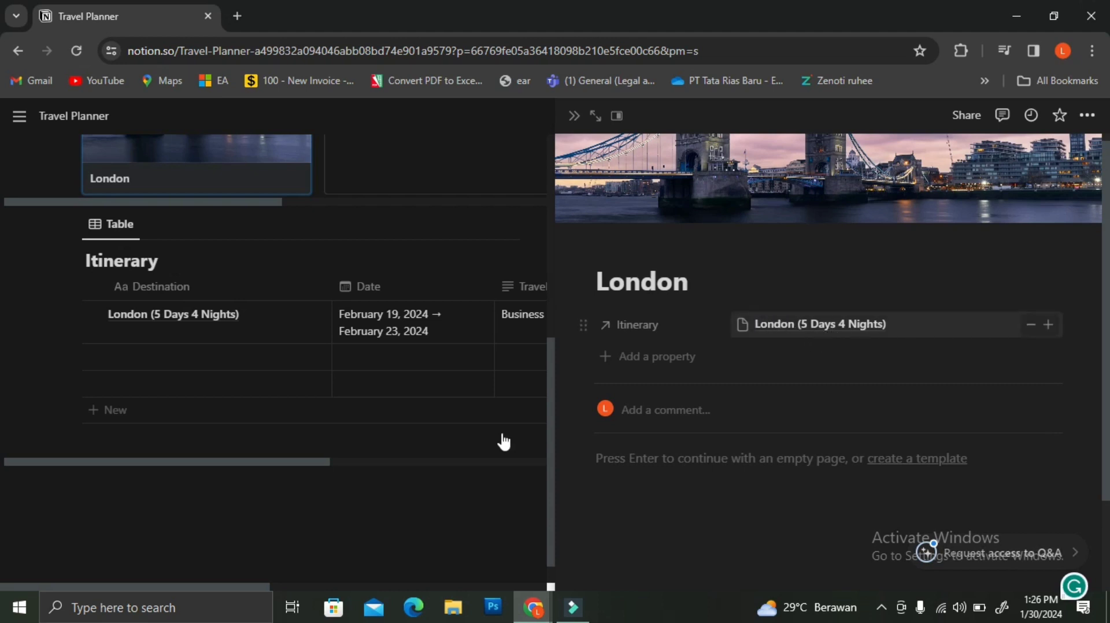
left_click(399, 490)
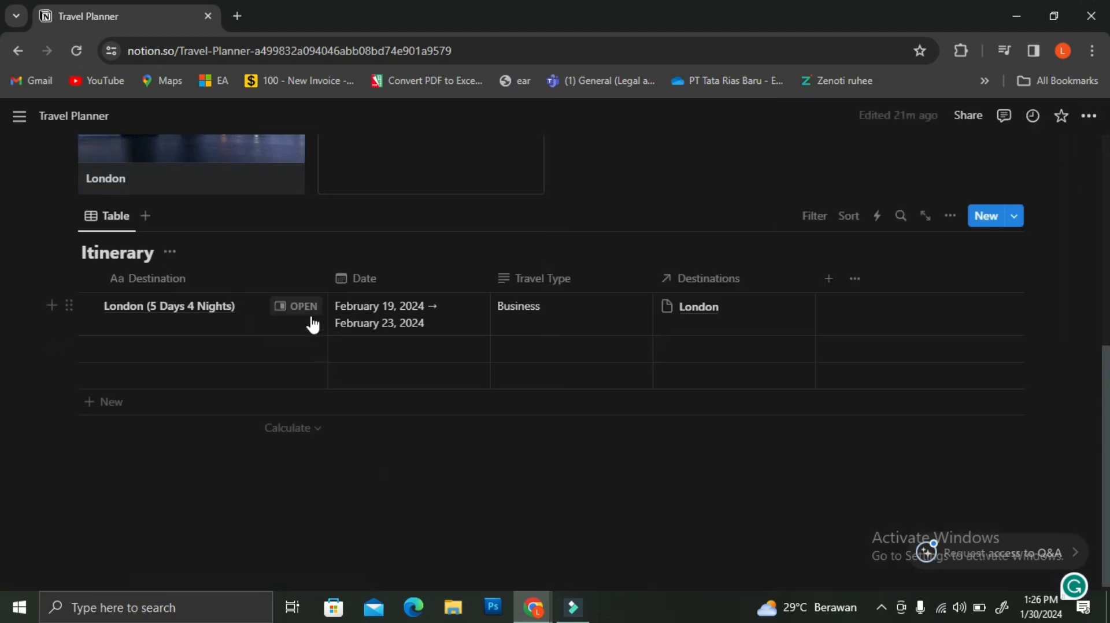
Apply the Itinerary template to the London (5 Days 4 Nights) page
left_click(307, 309)
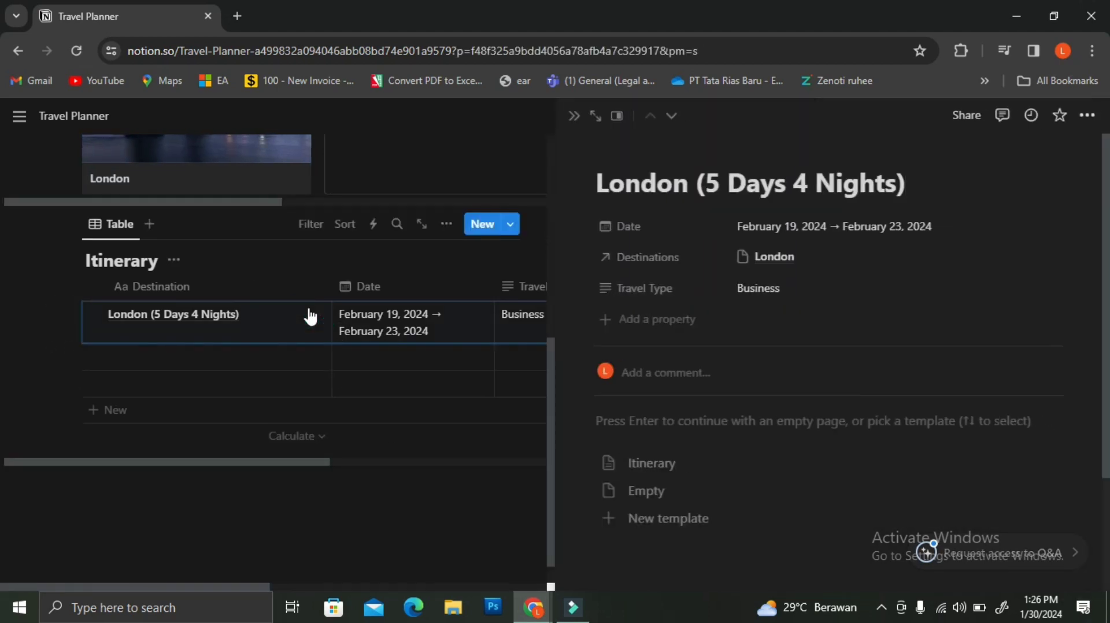
scroll(737, 325, "down", 2)
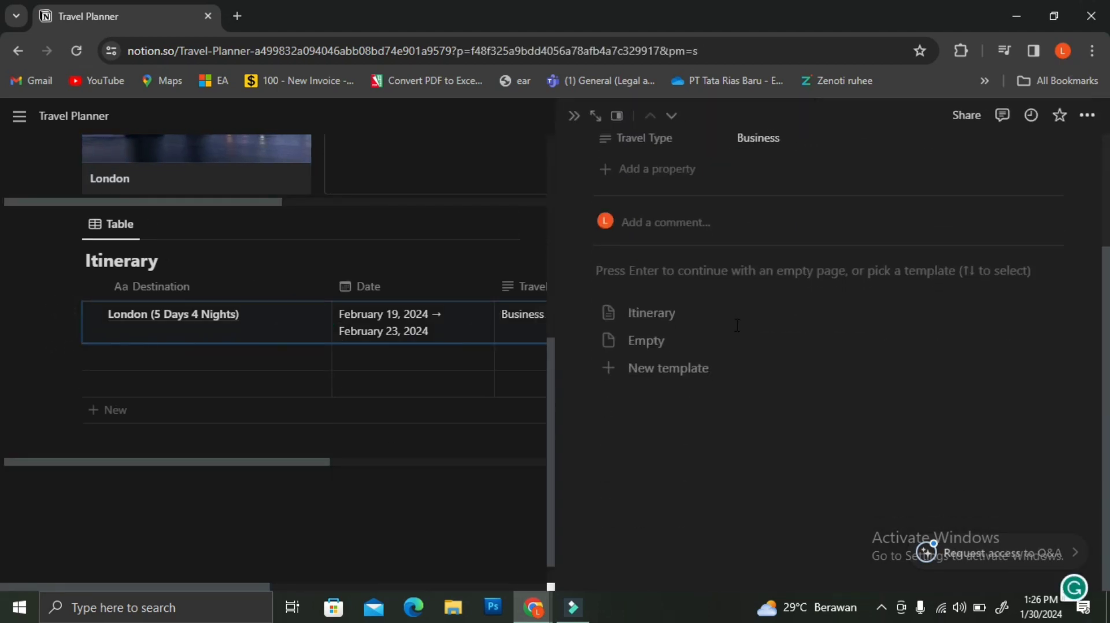
scroll(737, 324, "up", 2)
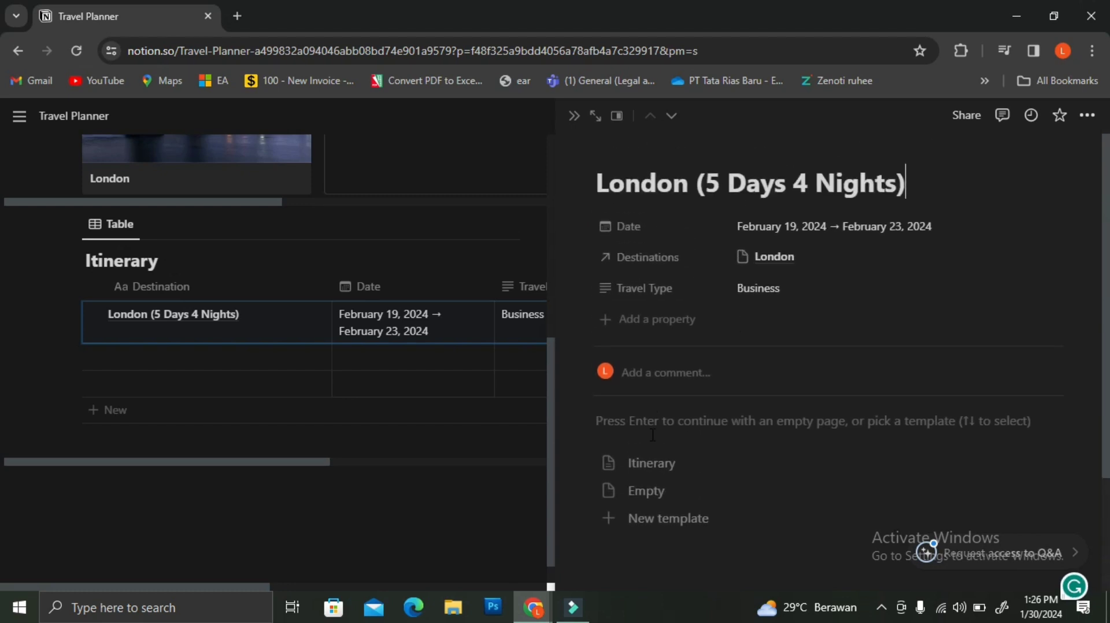
left_click(648, 463)
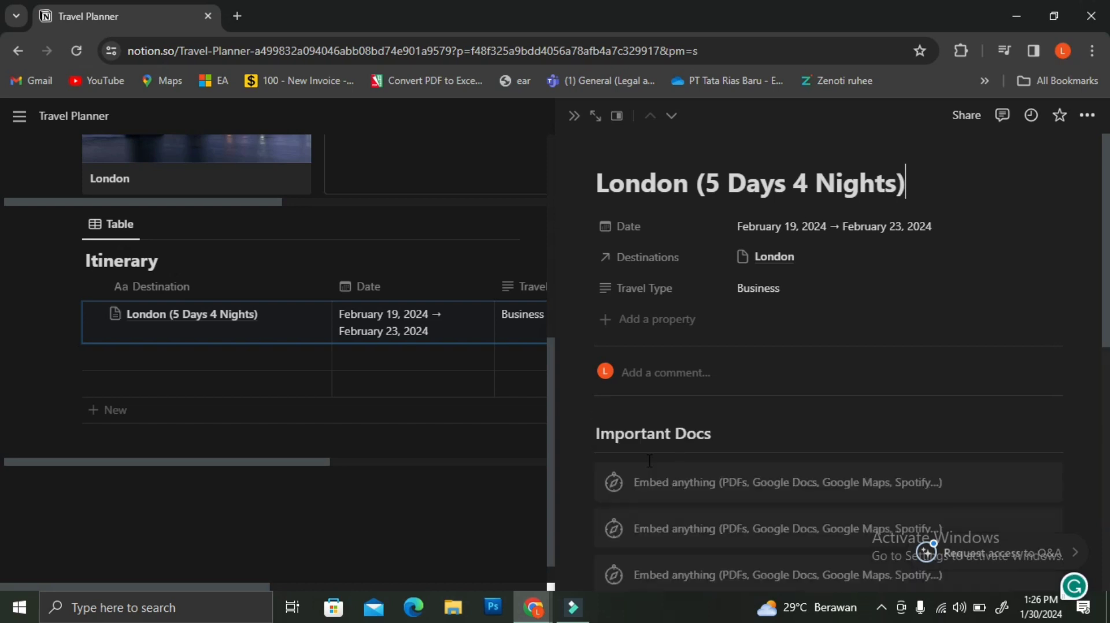
Review the London (5 Days 4 Nights) page's template sections from Important Docs through the web bookmarks at its end
scroll(649, 461, "down", 5)
scroll(649, 461, "down", 3)
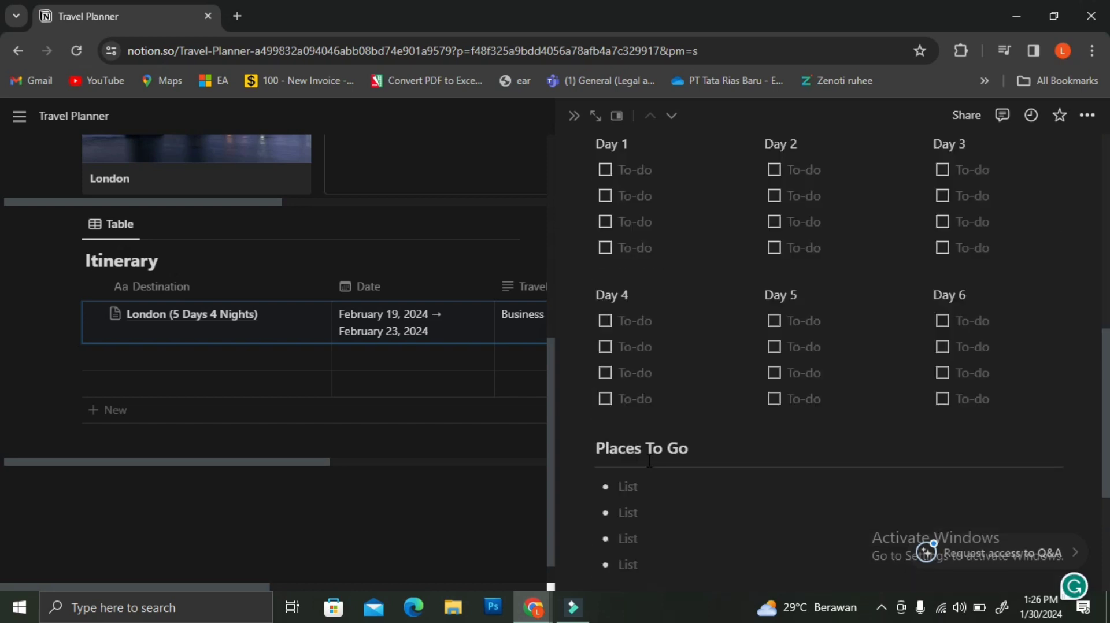
scroll(649, 461, "down", 4)
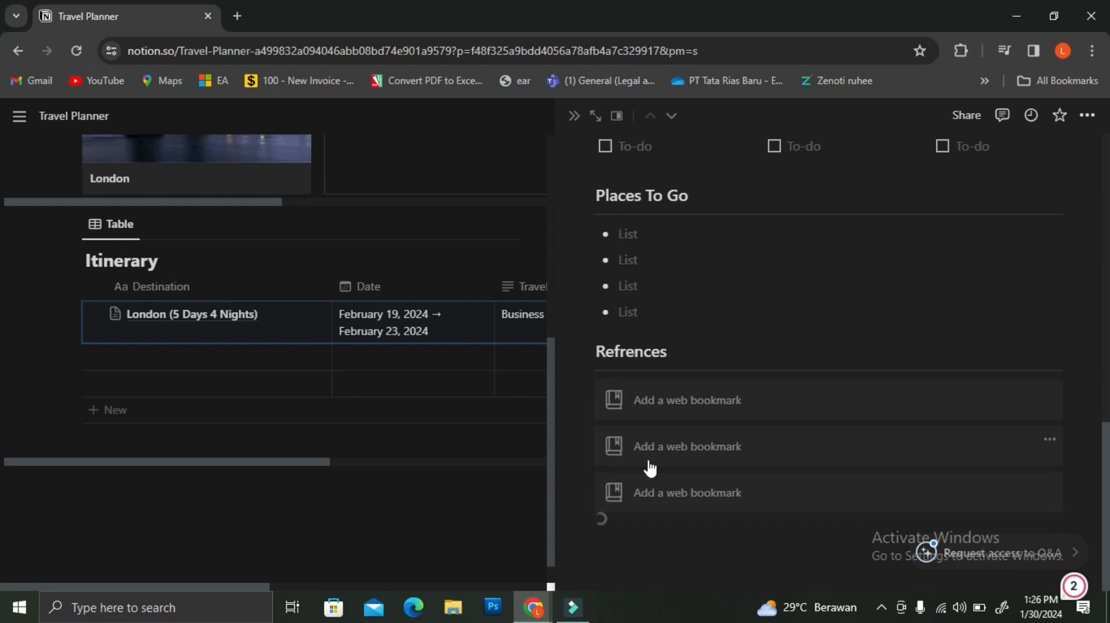
scroll(651, 468, "up", 5)
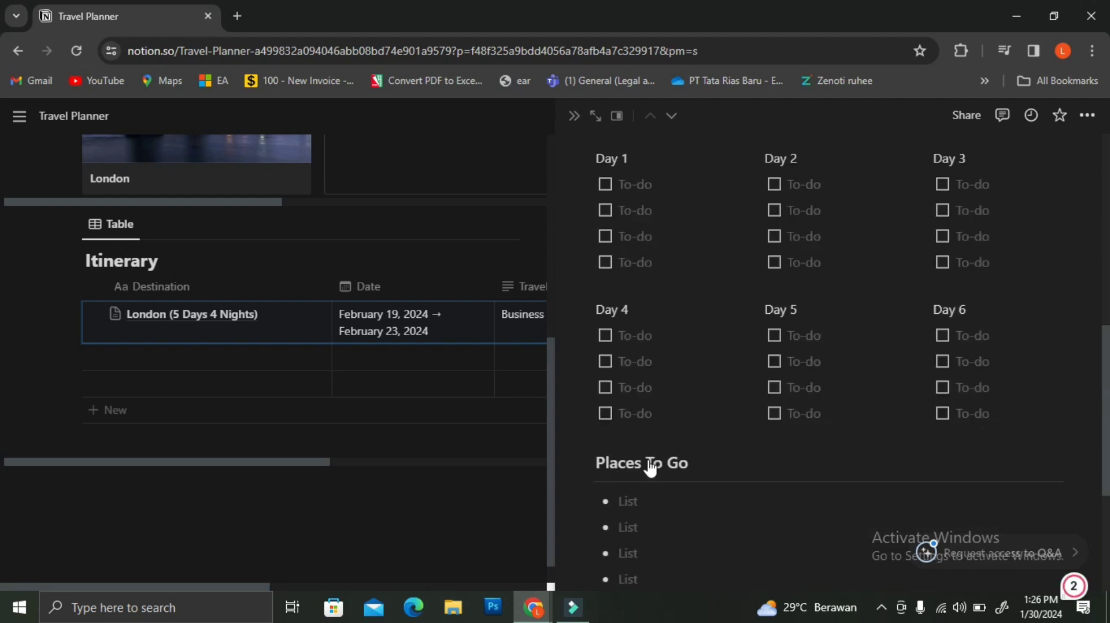
scroll(650, 468, "up", 7)
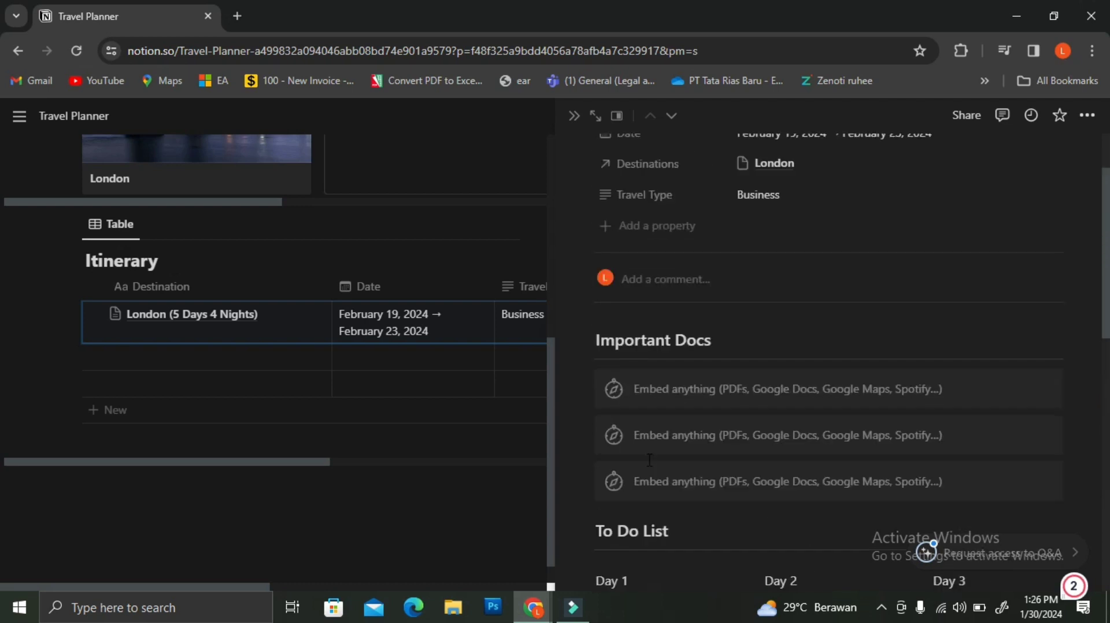
scroll(650, 460, "up", 2)
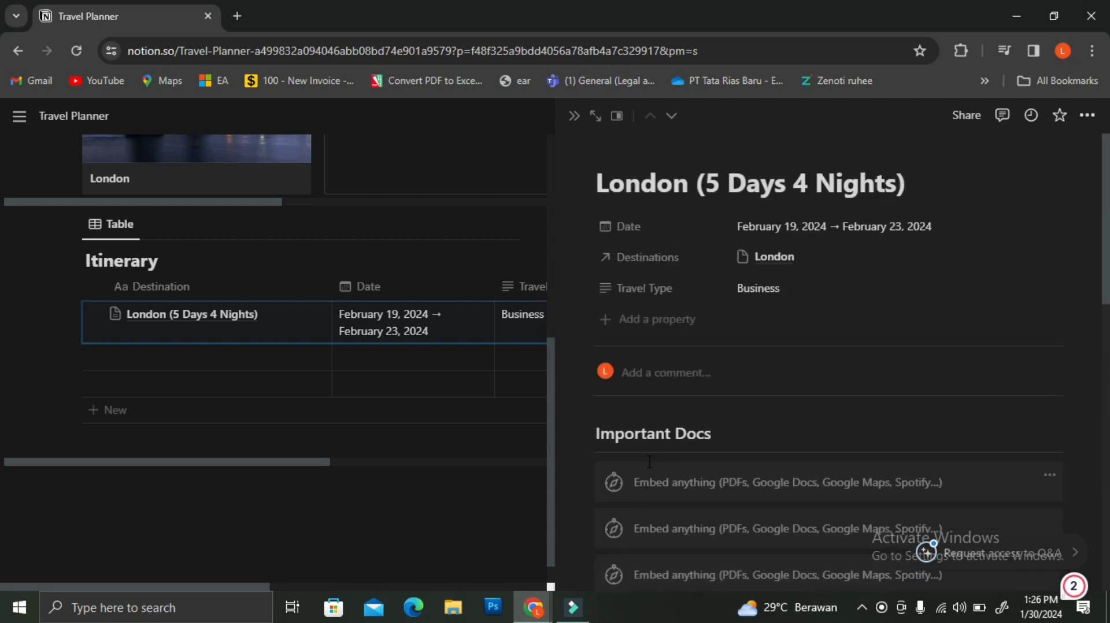